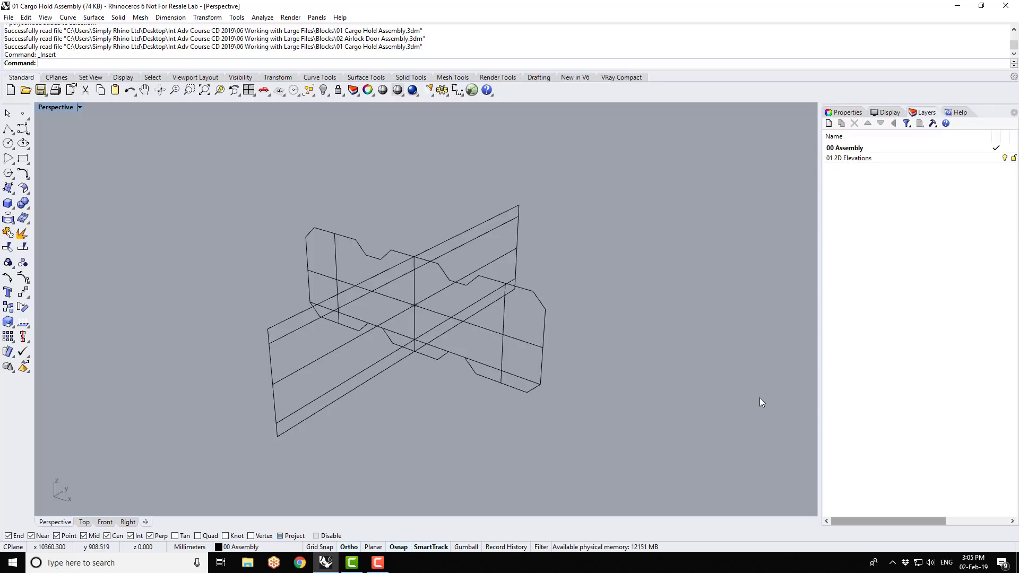
# - Open the recent file 02 Airlock Door Assembly to view the airlock door model
pyautogui.click(8, 17)
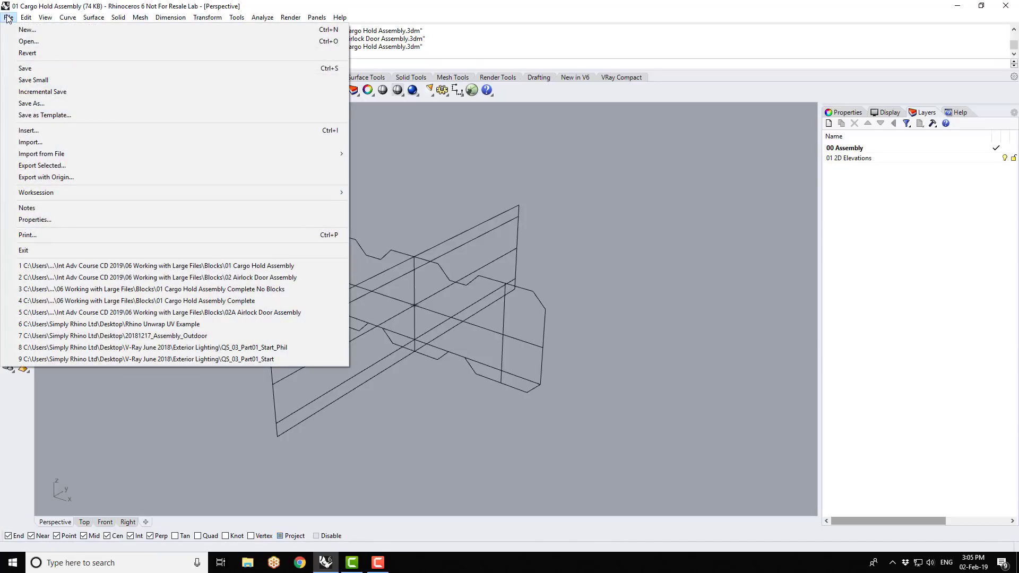
pyautogui.click(111, 278)
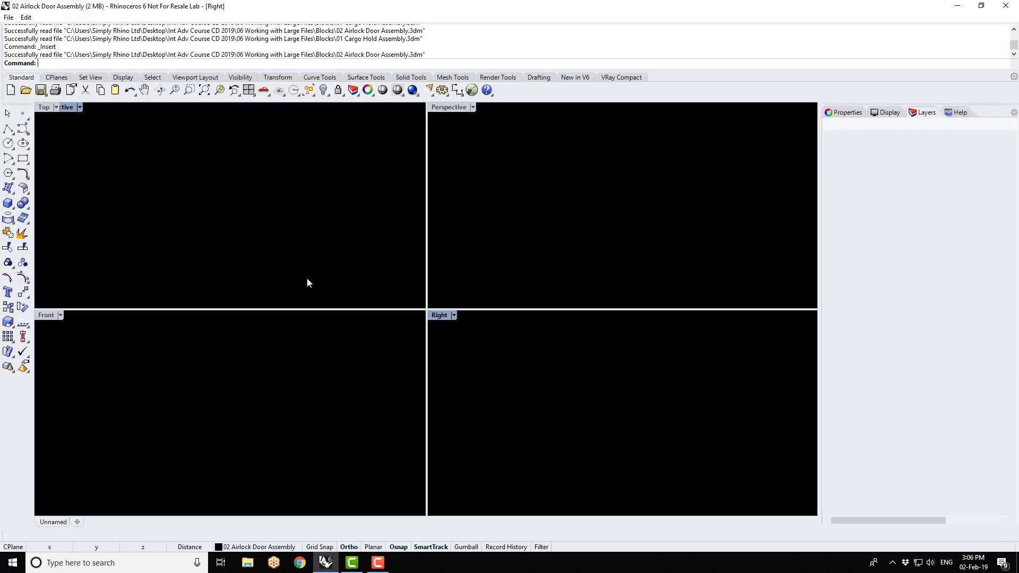
pyautogui.scroll(2, 573, 279)
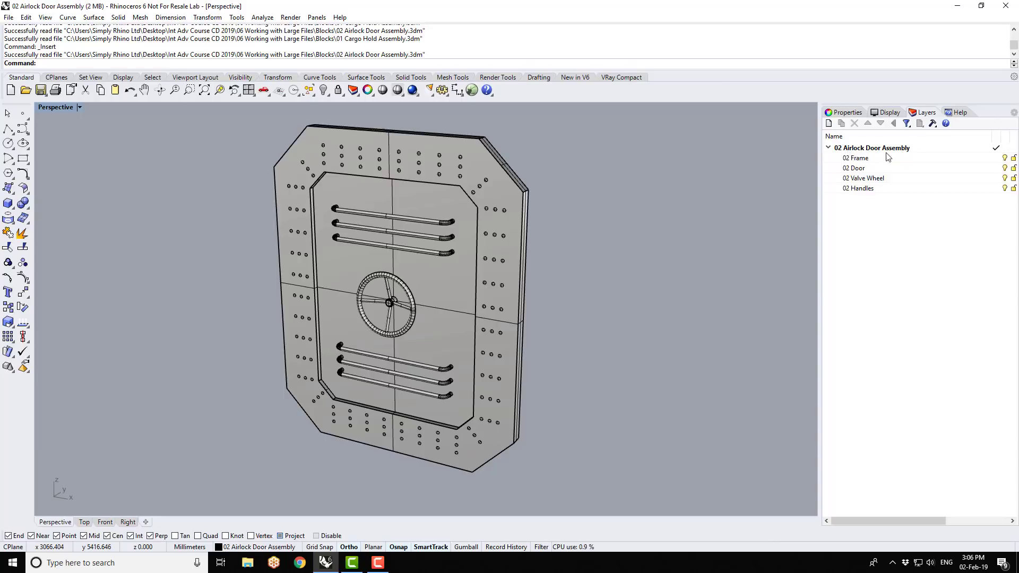
# - Check what the 02 Frame, 02 Door, 02 Valve Wheel and 02 Handles layers contain by switching each off and on
pyautogui.click(1006, 158)
pyautogui.click(1006, 158)
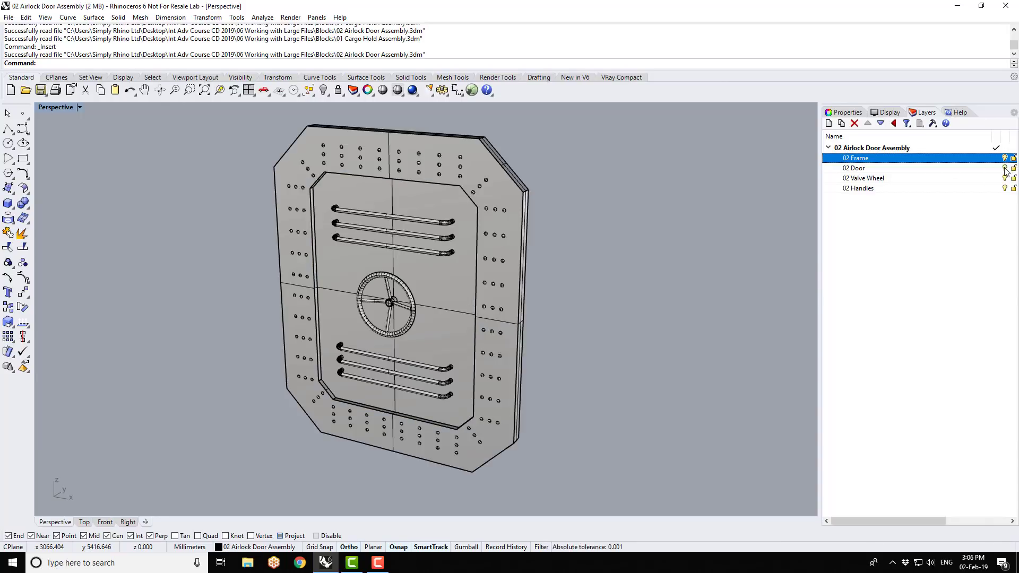
pyautogui.click(1005, 168)
pyautogui.click(1005, 169)
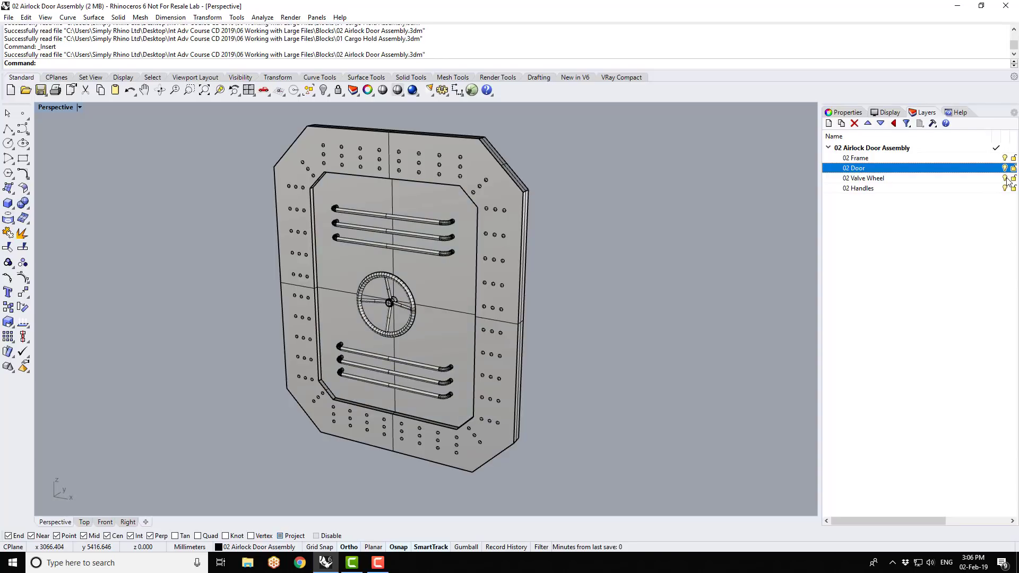
pyautogui.click(1005, 179)
pyautogui.click(1005, 179)
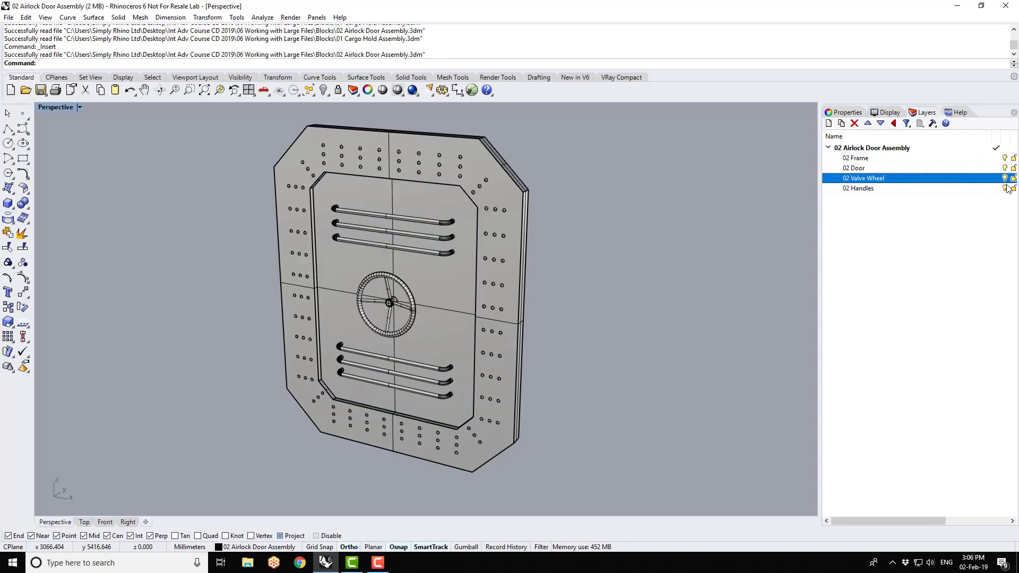
pyautogui.click(1005, 188)
pyautogui.click(1005, 188)
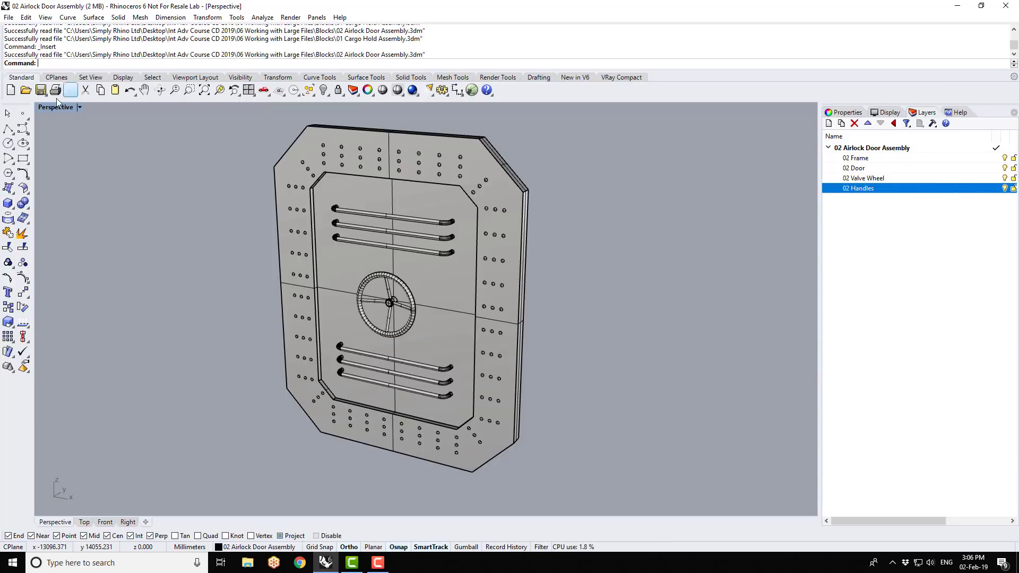
# - Reopen the recent file 01 Cargo Hold Assembly without saving changes to the airlock door file
pyautogui.click(9, 17)
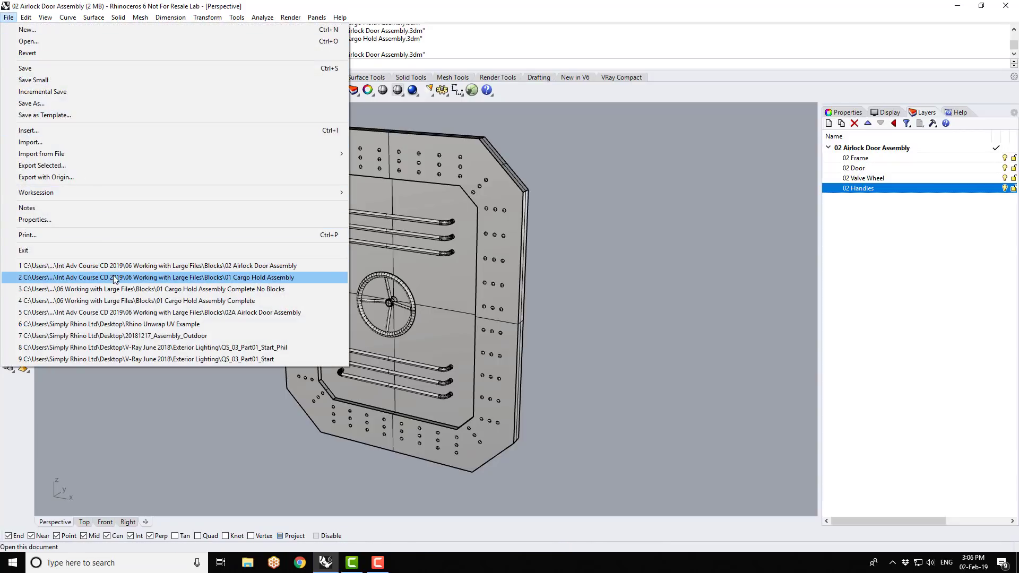
pyautogui.click(113, 269)
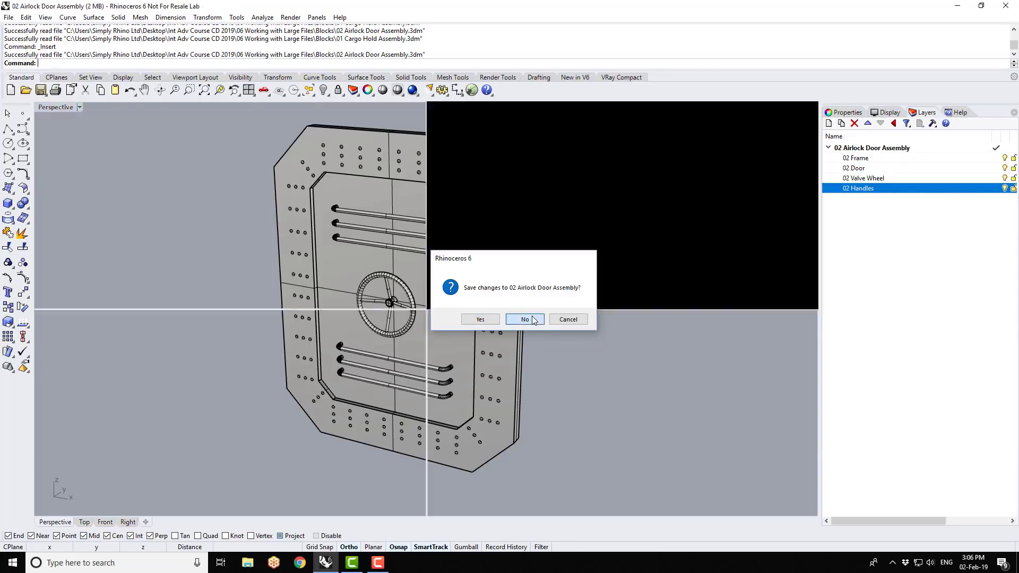
pyautogui.click(531, 315)
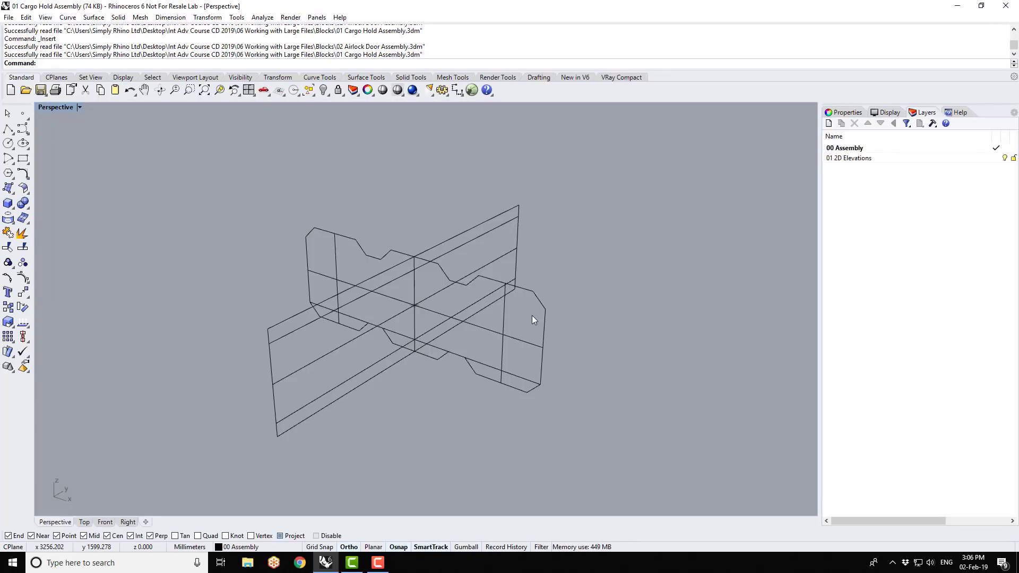
# - Choose the 02 Airlock Door Assembly file for insertion, with block definition type Linked and layer style Active
pyautogui.click(7, 18)
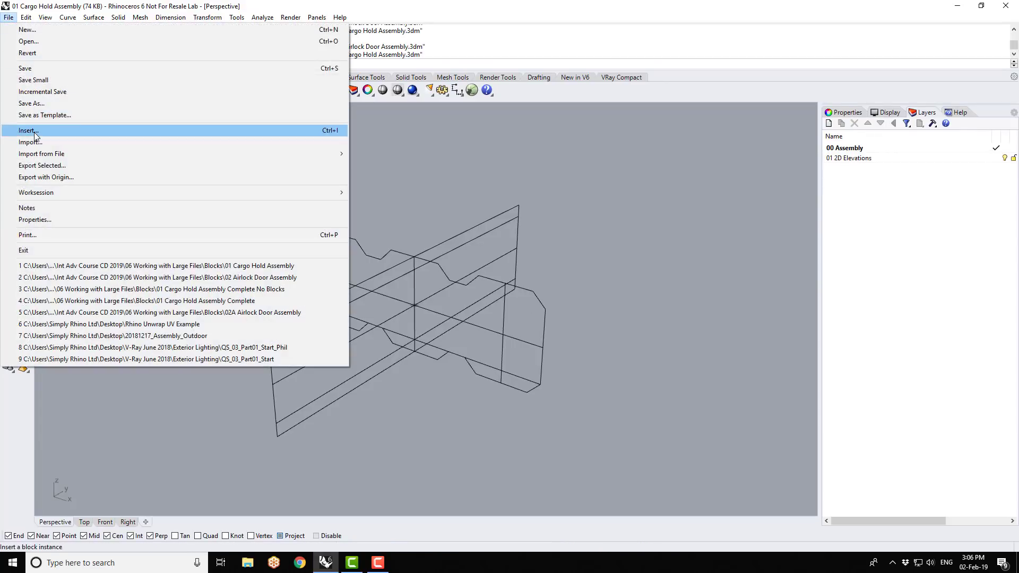
pyautogui.click(34, 133)
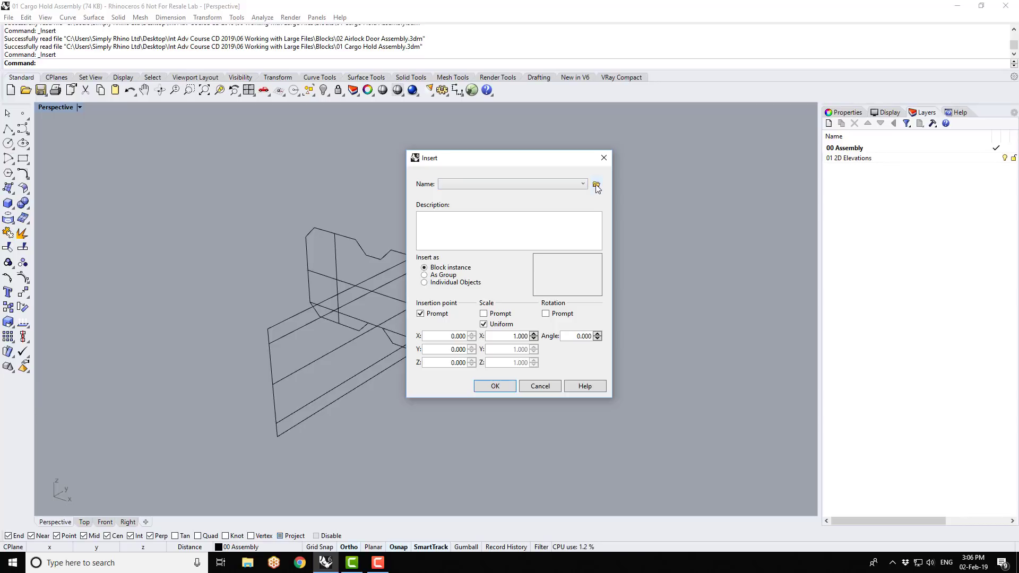
pyautogui.click(596, 184)
pyautogui.click(582, 273)
pyautogui.click(826, 435)
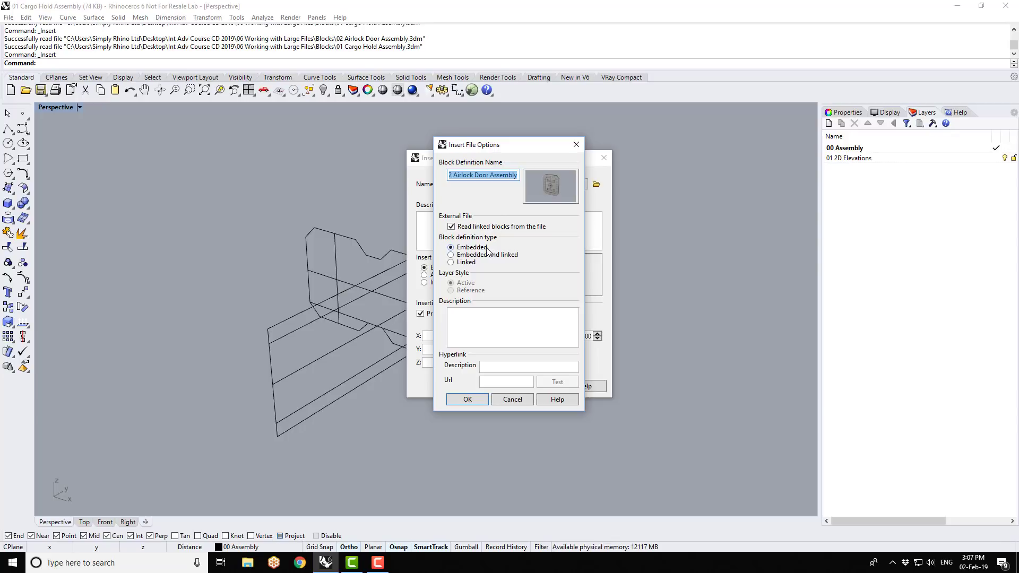
pyautogui.click(452, 256)
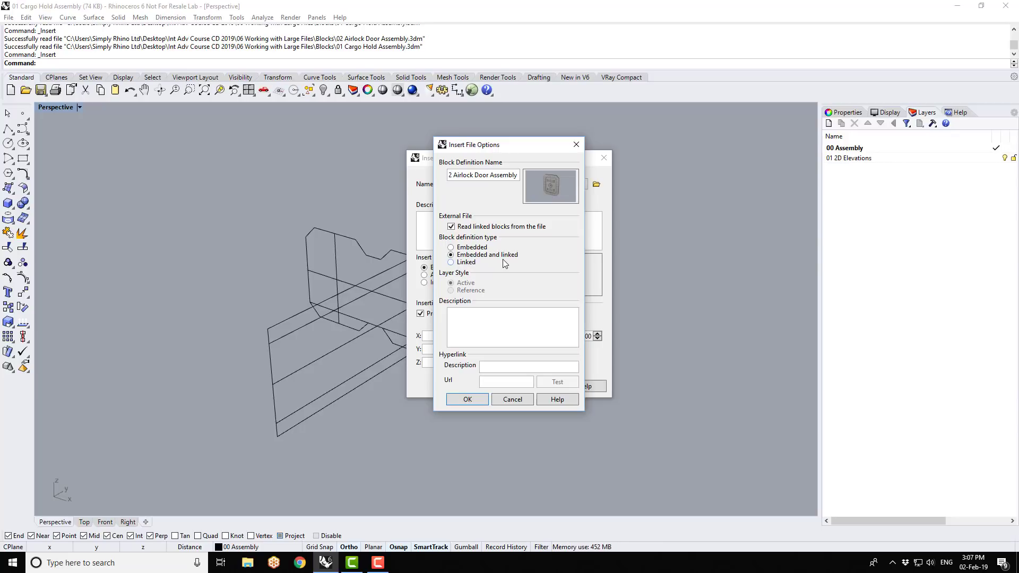
pyautogui.click(452, 263)
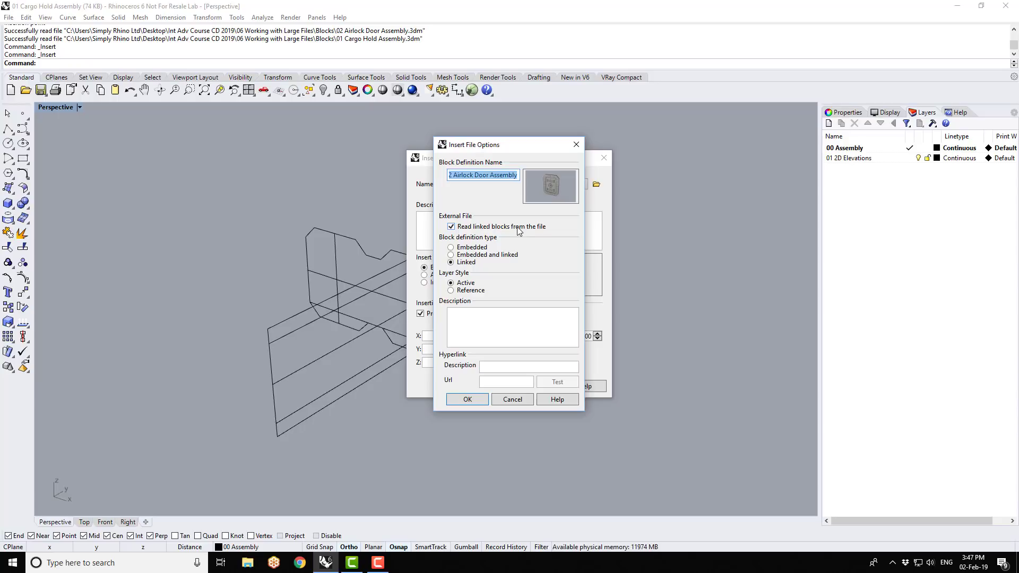
pyautogui.click(478, 400)
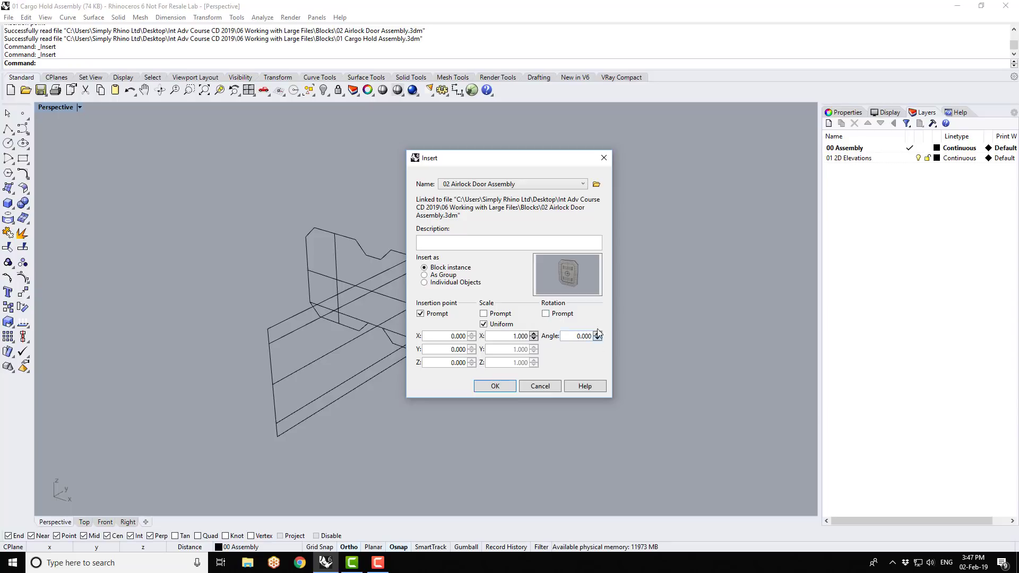
# - Insert the airlock door as a block instance at the midpoint intersection in the end section of the cargo hold elevation
pyautogui.click(495, 387)
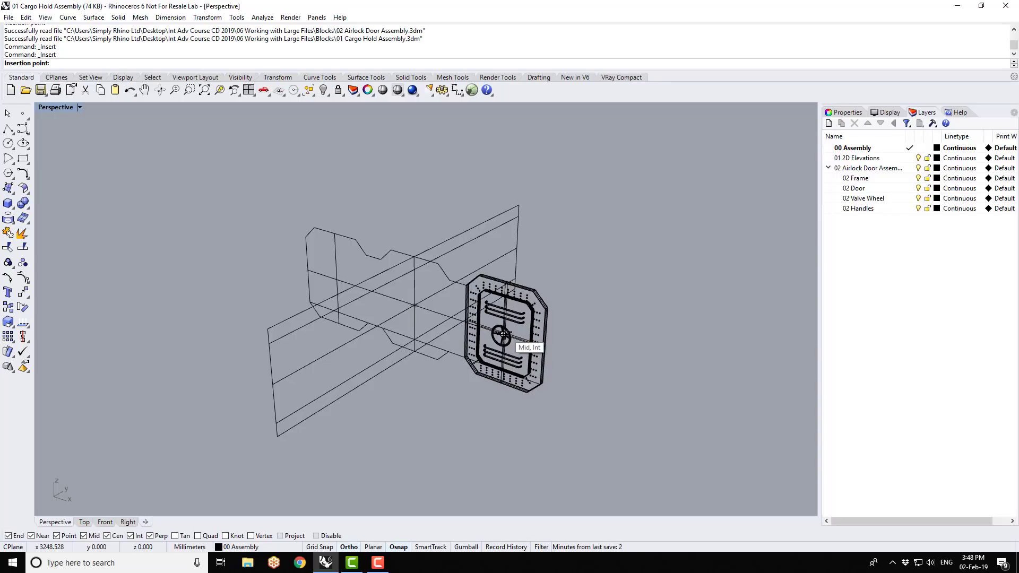
pyautogui.click(503, 334)
pyautogui.click(589, 344)
pyautogui.moveTo(589, 344); pyautogui.dragTo(473, 343, button='right')
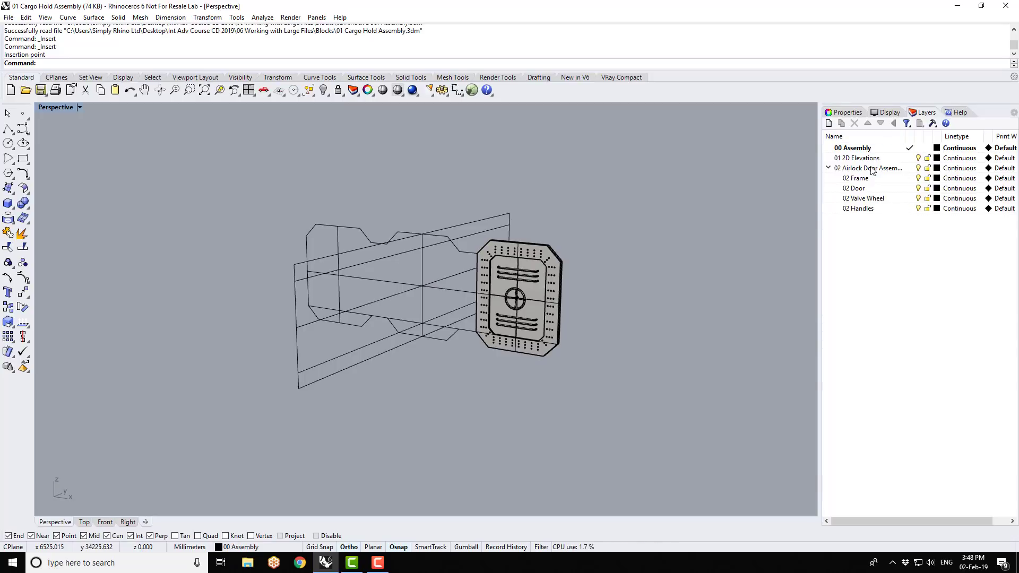
# - Widen the layer list and its name column, and check the airlock door parent layer and sublayers by toggling their visibility
pyautogui.moveTo(822, 194); pyautogui.dragTo(797, 199)
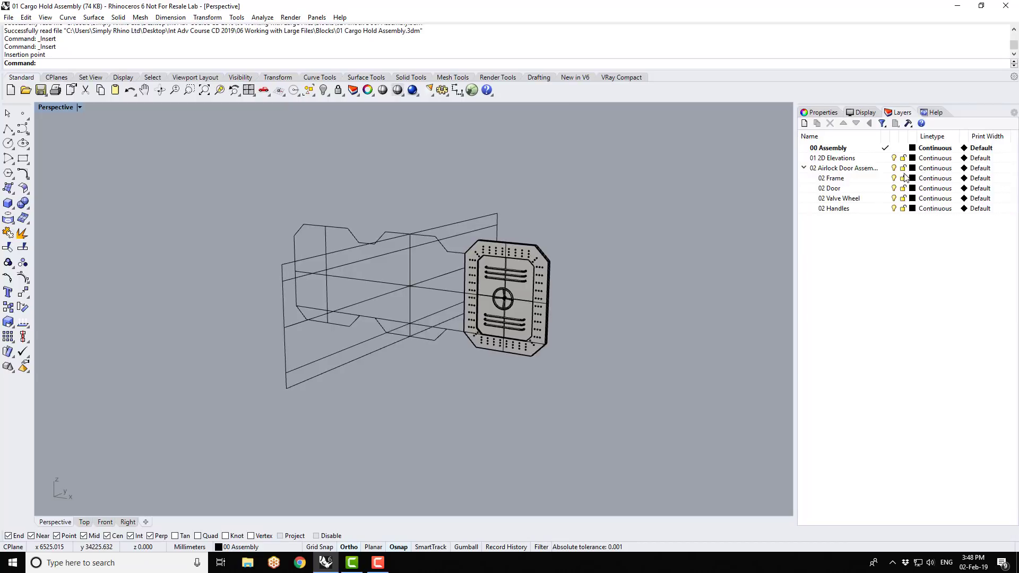
pyautogui.moveTo(888, 138); pyautogui.dragTo(901, 138)
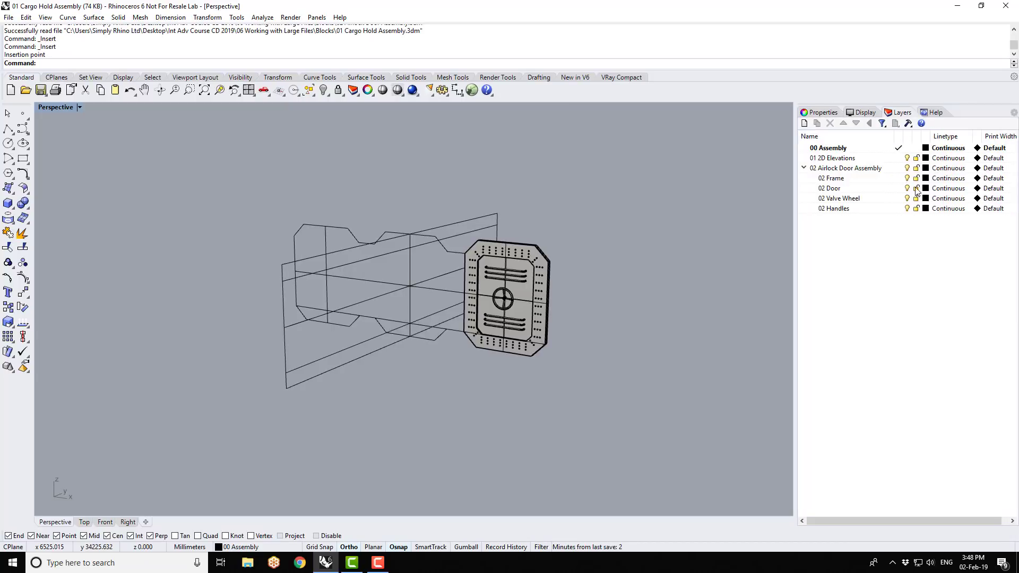
pyautogui.click(907, 169)
pyautogui.click(908, 169)
pyautogui.click(908, 178)
pyautogui.click(907, 178)
pyautogui.click(907, 178)
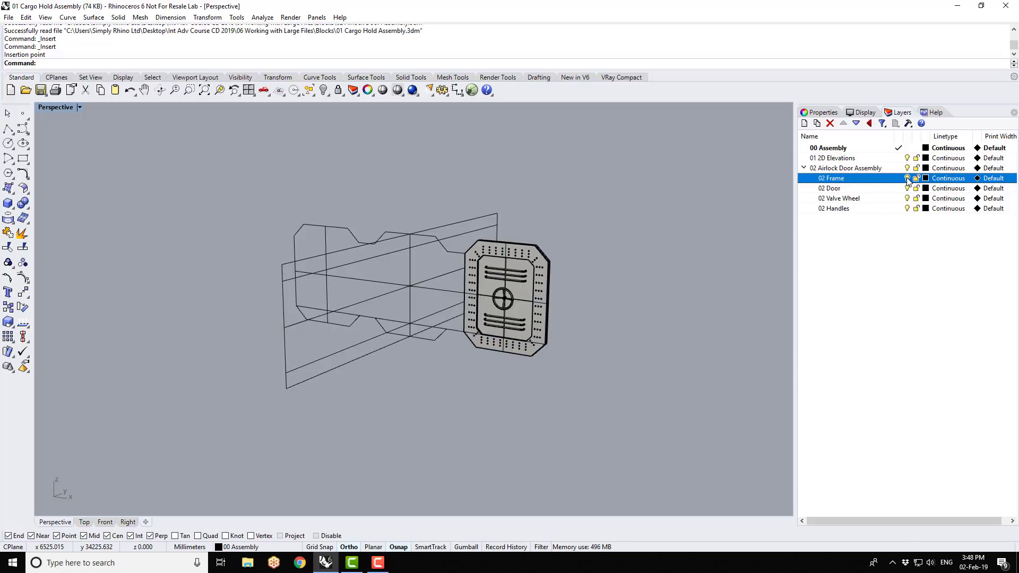
pyautogui.click(908, 189)
pyautogui.click(907, 189)
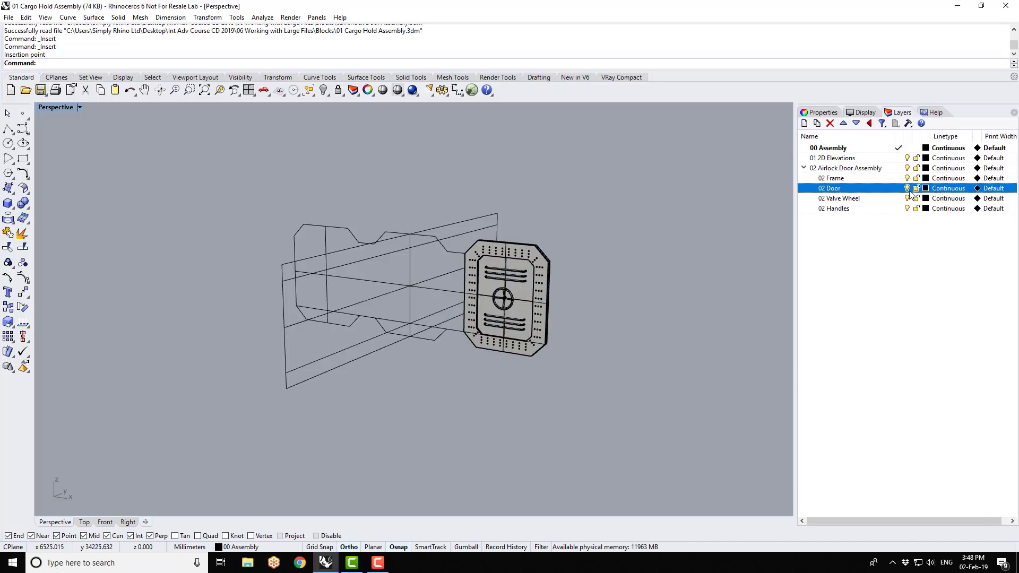
pyautogui.click(908, 198)
pyautogui.click(908, 198)
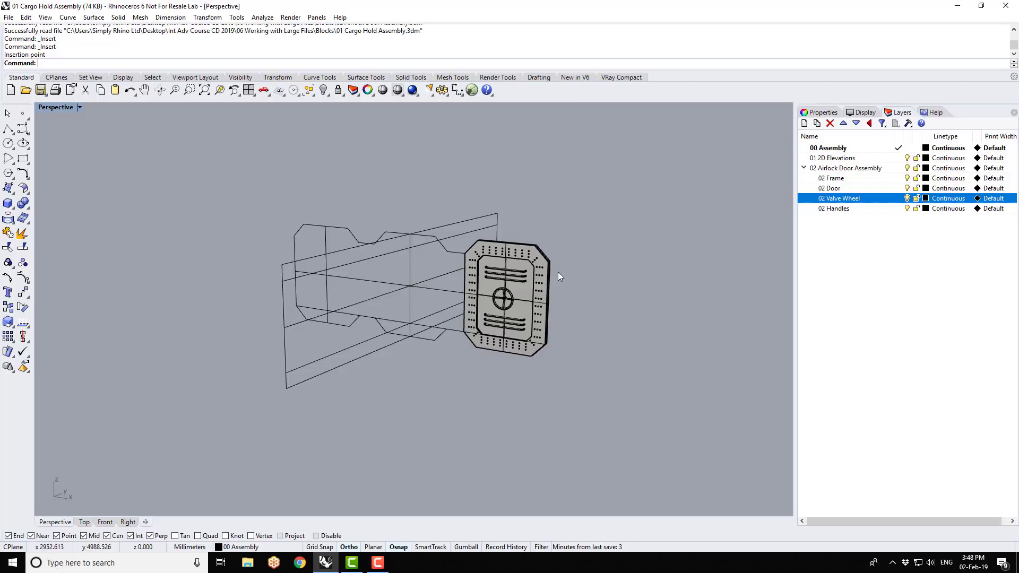
# - Check that the door block sits on 00 Assembly by temporarily making 01 2D Elevations current and toggling 00 Assembly off and on
pyautogui.scroll(4, 559, 274)
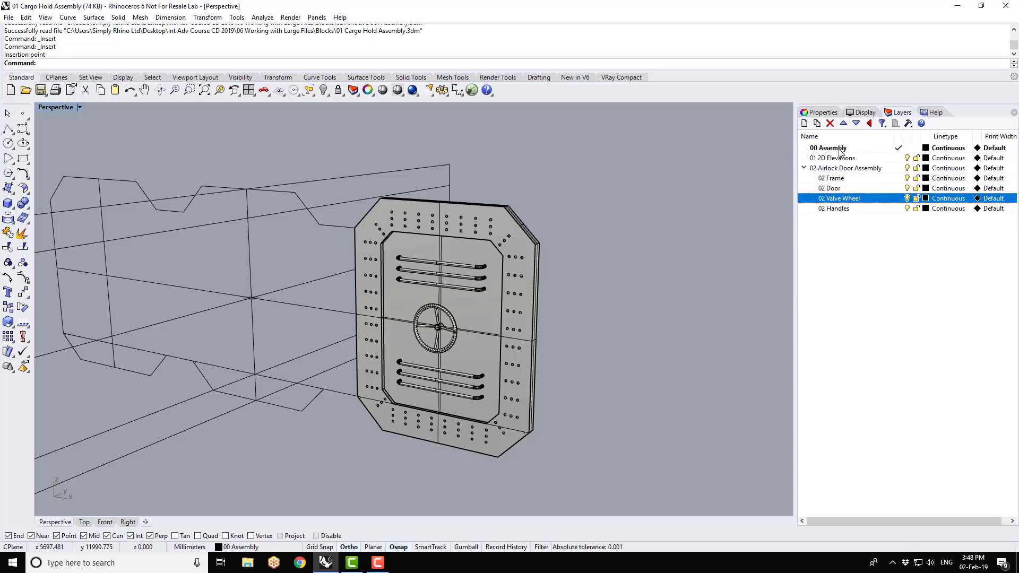
pyautogui.click(899, 159)
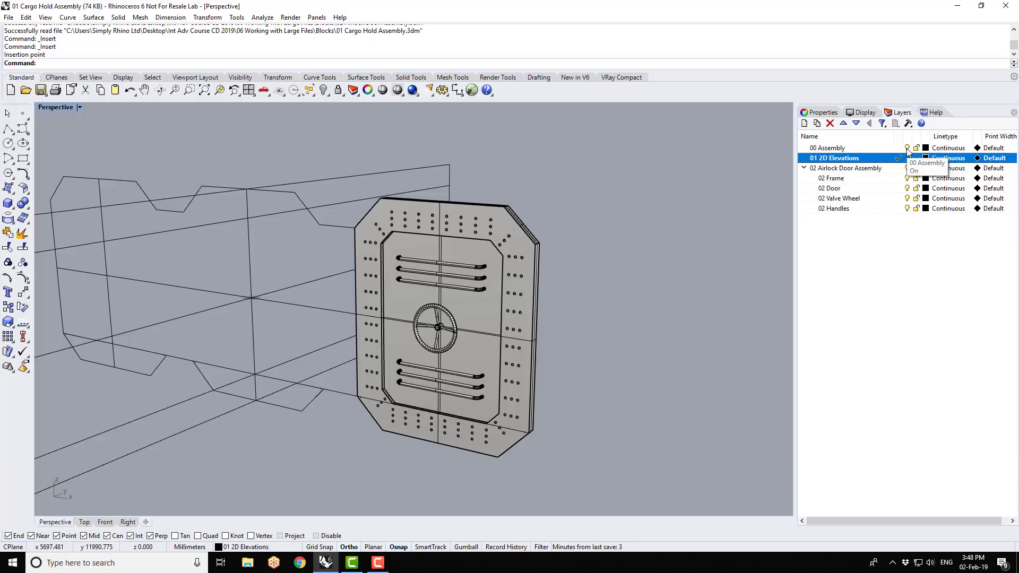
pyautogui.click(908, 148)
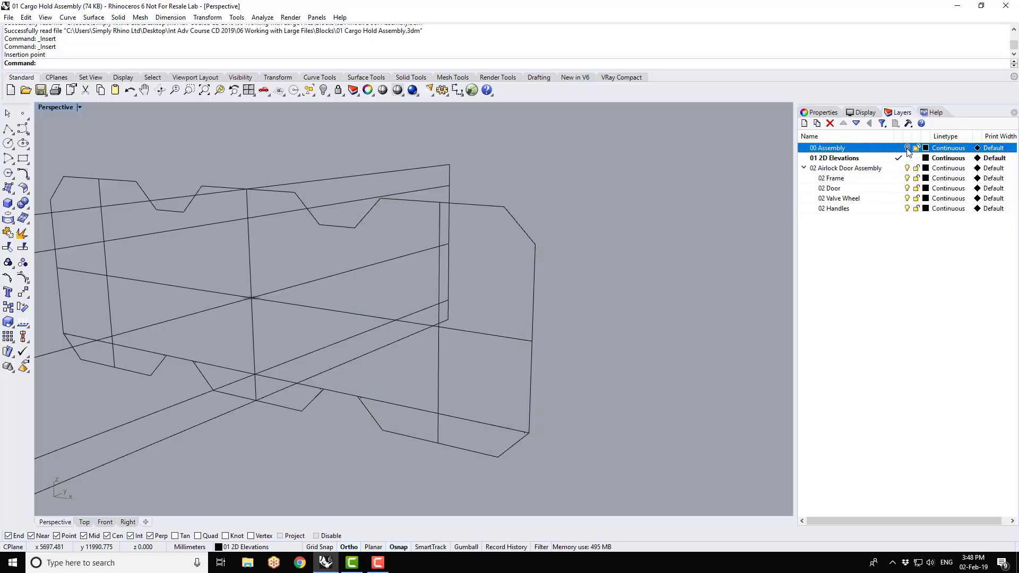
pyautogui.click(908, 149)
pyautogui.click(899, 149)
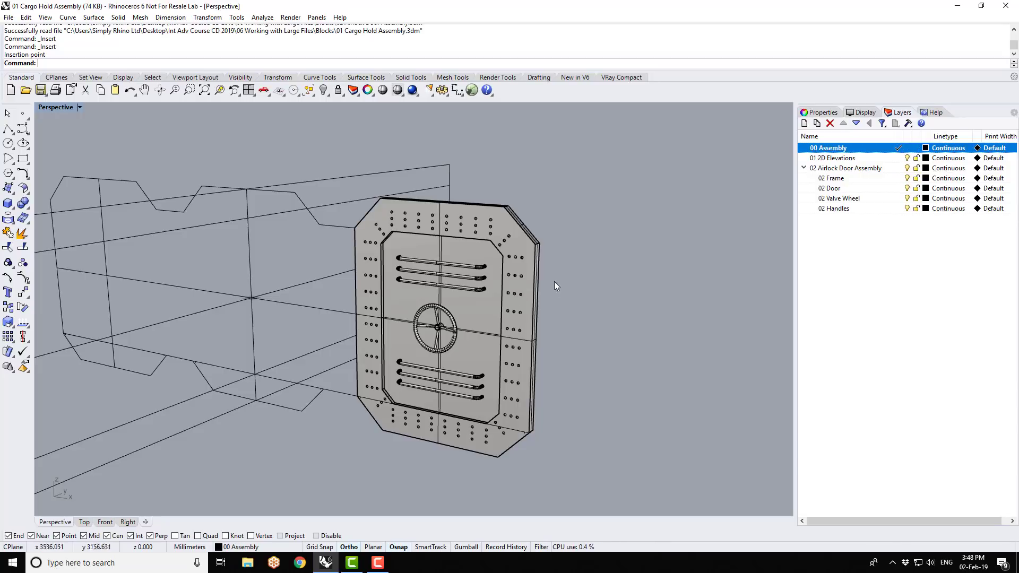
# - Move the airlock door block instance to the 02 Airlock Door Assembly layer and deselect it
pyautogui.click(525, 238)
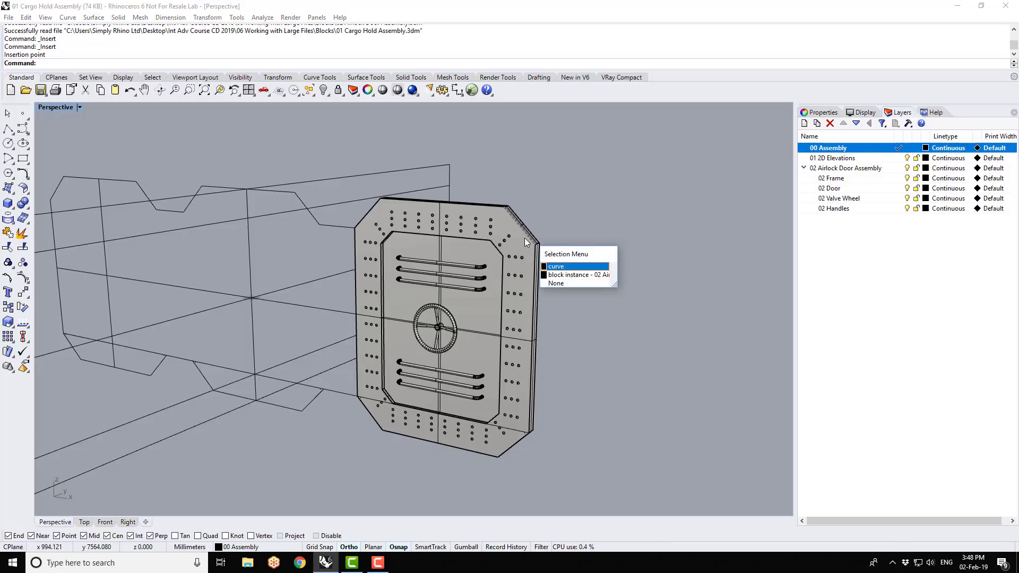
pyautogui.click(560, 276)
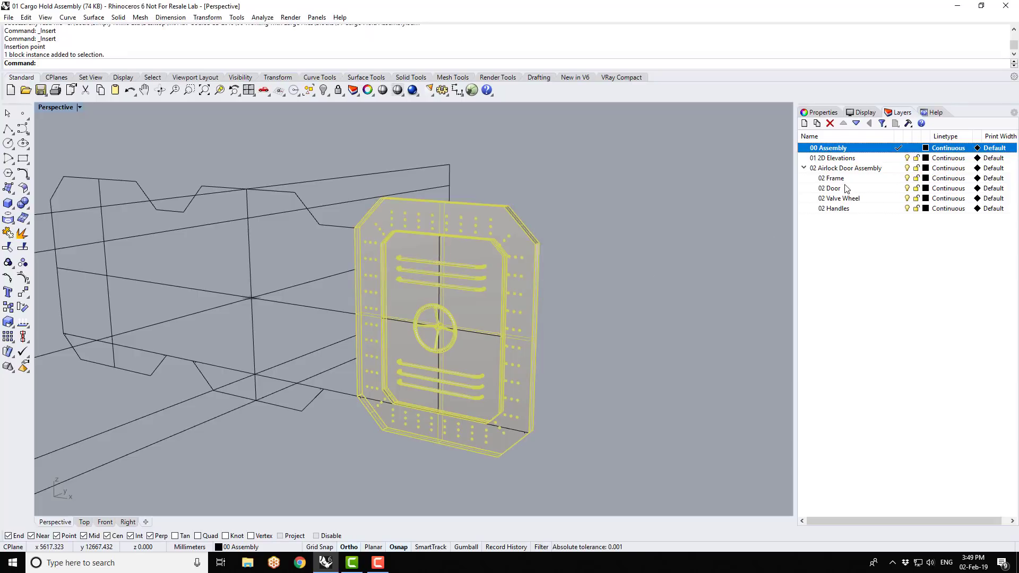
pyautogui.rightClick(840, 169)
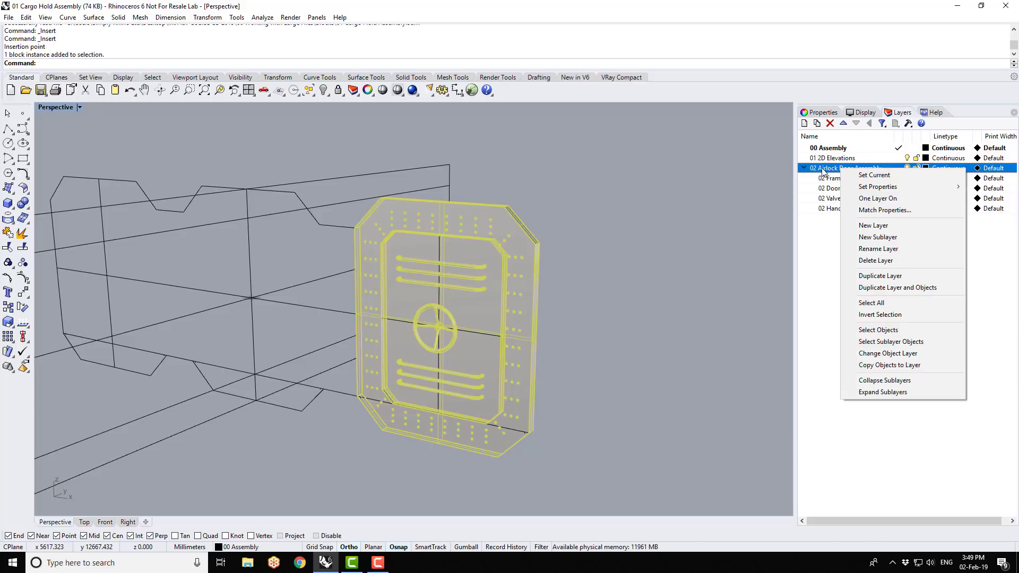
pyautogui.click(891, 354)
pyautogui.click(680, 264)
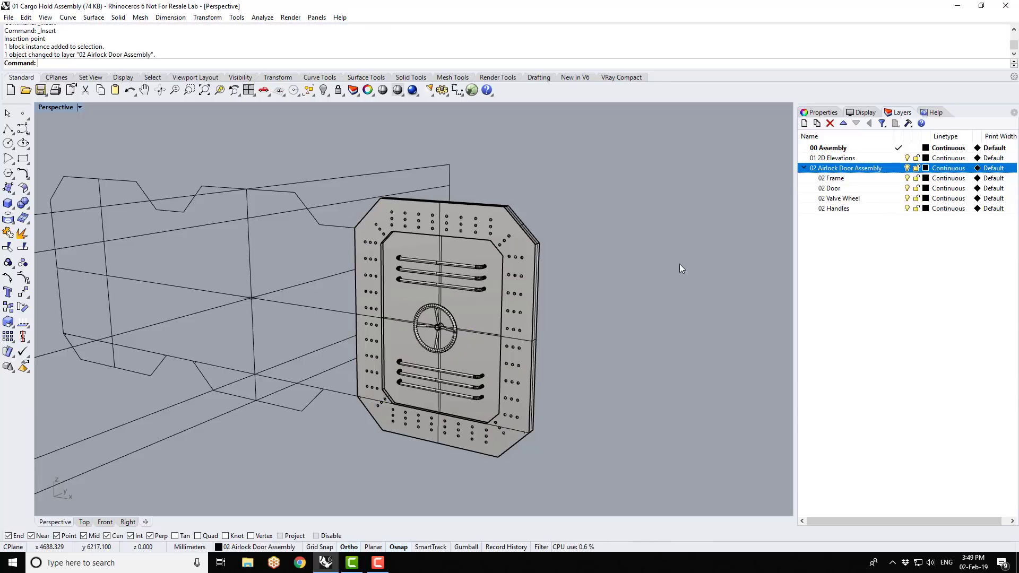
# - Make 02 Airlock Door Assembly the current layer and test the visibility of 00 Assembly, 02 Frame and 02 Door
pyautogui.click(899, 169)
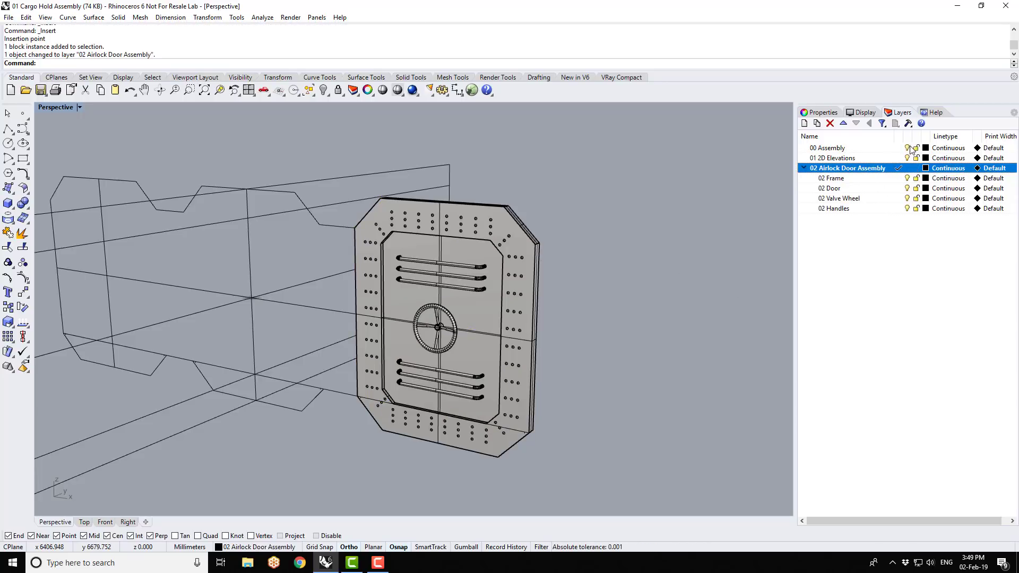
pyautogui.click(906, 149)
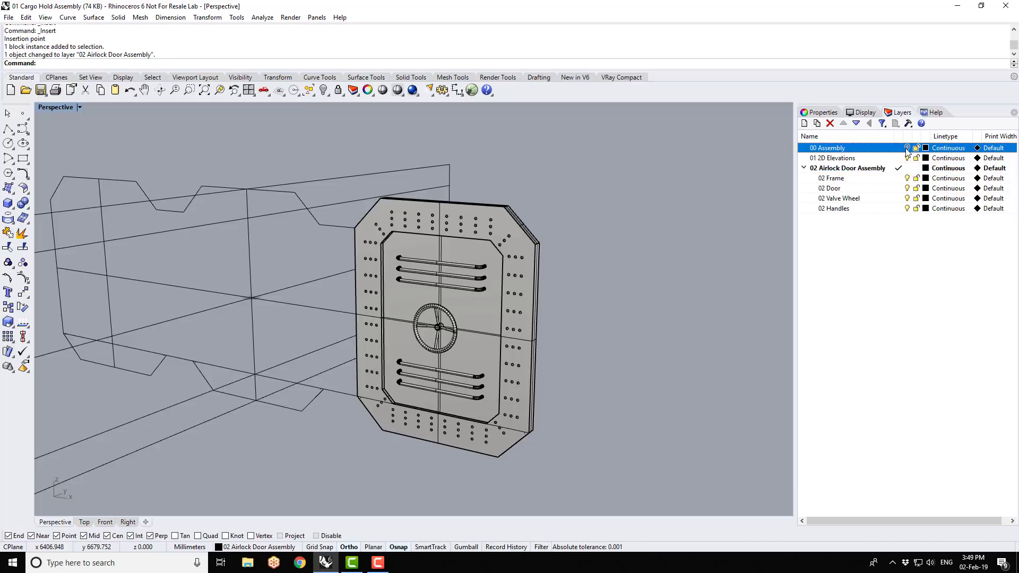
pyautogui.click(909, 179)
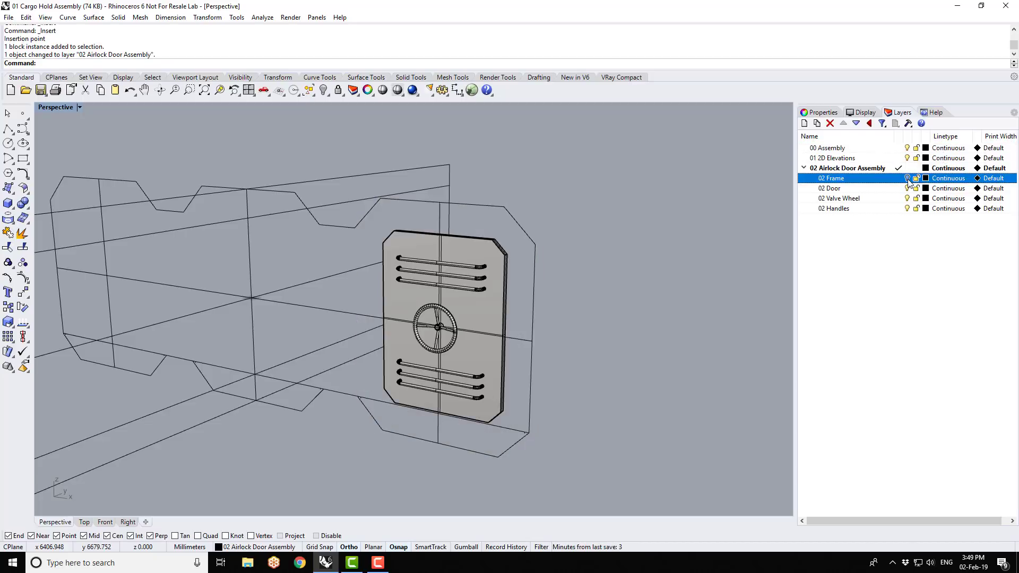
pyautogui.click(908, 189)
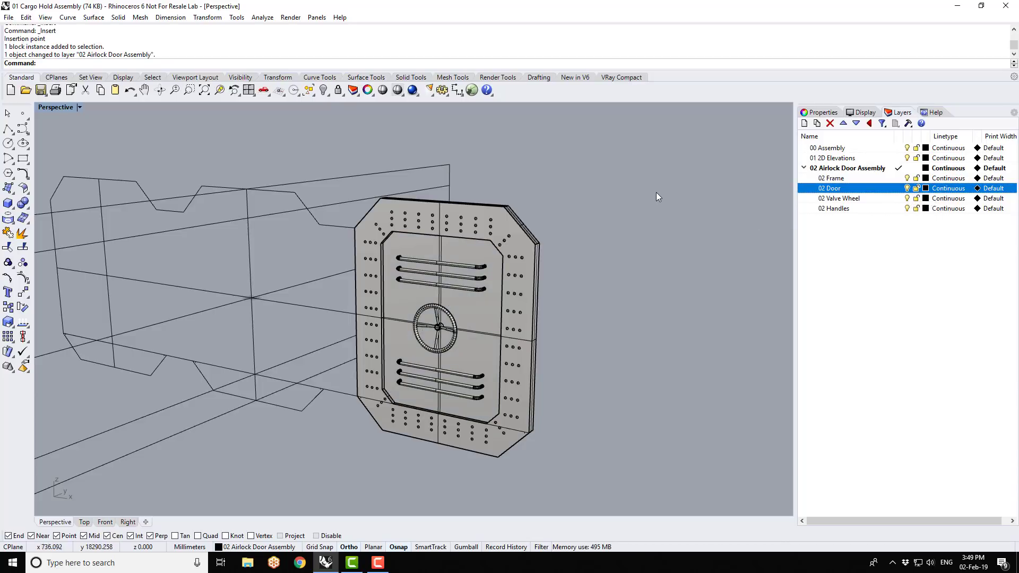
# - Copy the airlock door block from its frame corner to the two other matching positions along the cargo hold elevation
pyautogui.scroll(-3, 656, 192)
pyautogui.moveTo(481, 232); pyautogui.dragTo(635, 274, button='right')
pyautogui.scroll(4, 489, 274)
pyautogui.scroll(5, 653, 173)
pyautogui.scroll(-7, 614, 174)
pyautogui.scroll(2, 610, 174)
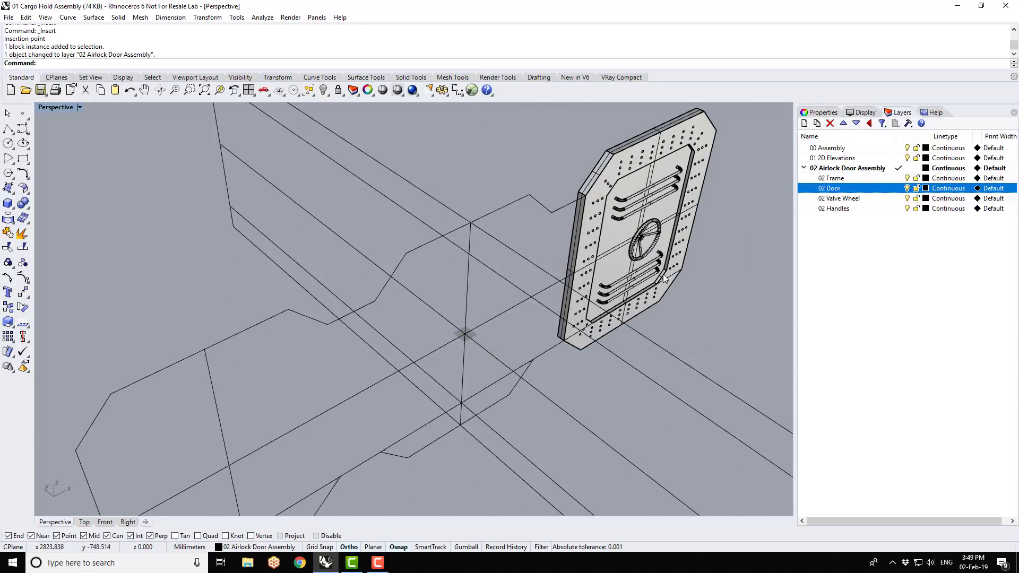
pyautogui.click(622, 178)
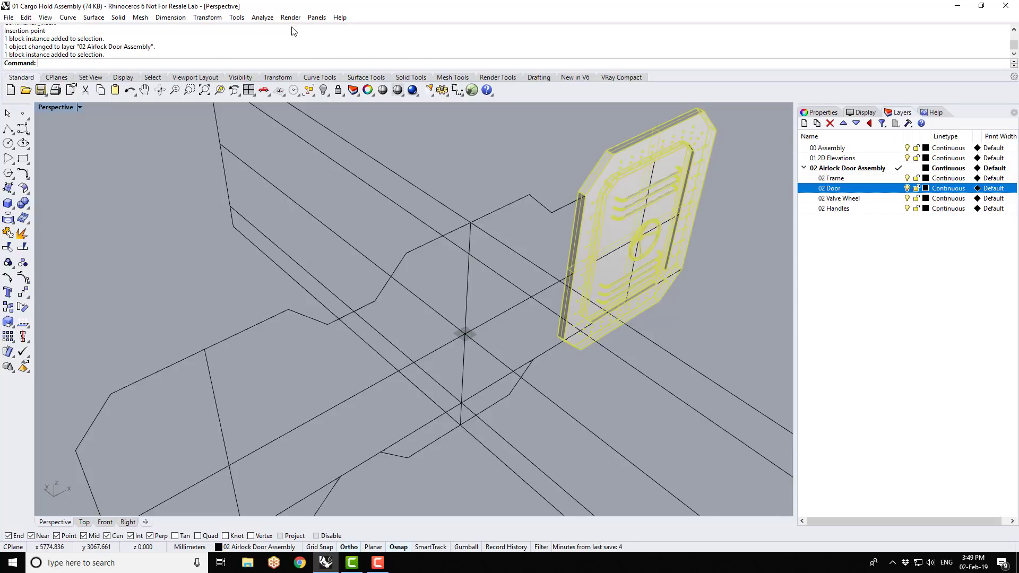
pyautogui.click(207, 17)
pyautogui.click(215, 41)
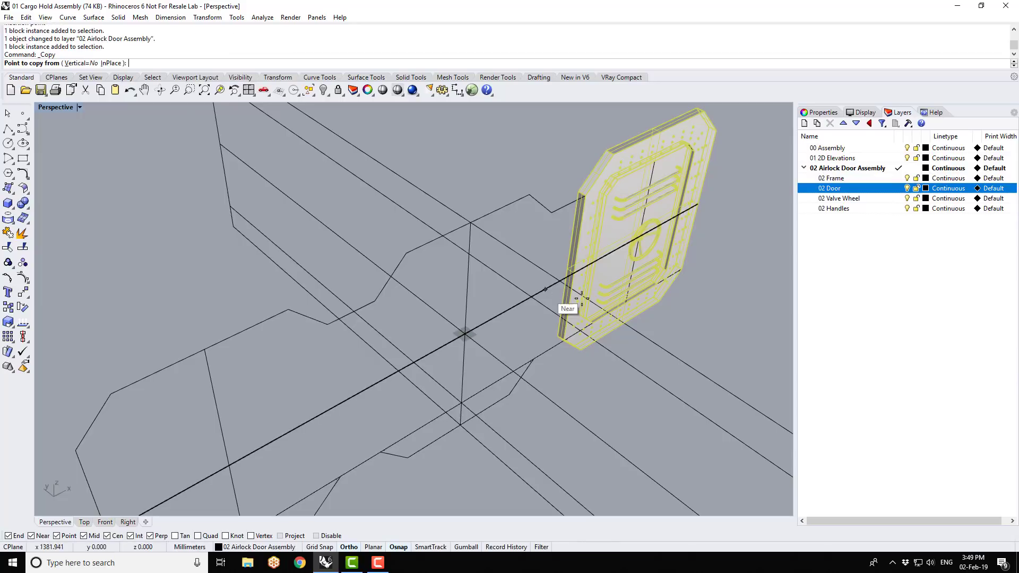
pyautogui.click(595, 213)
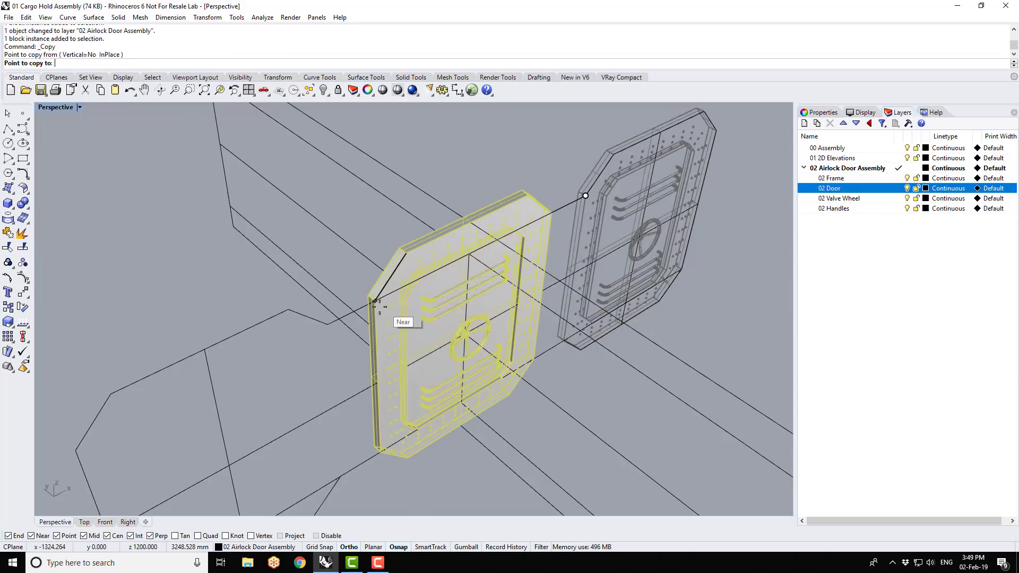
pyautogui.click(387, 311)
pyautogui.scroll(-3, 388, 311)
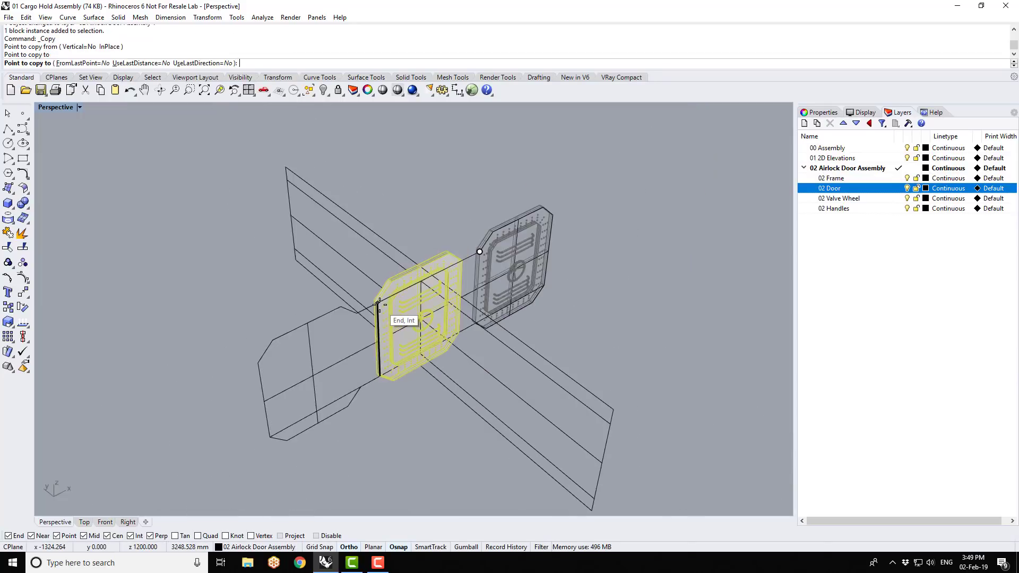
pyautogui.click(258, 363)
pyautogui.rightClick(259, 362)
pyautogui.moveTo(590, 400); pyautogui.dragTo(509, 393, button='right')
pyautogui.click(591, 369)
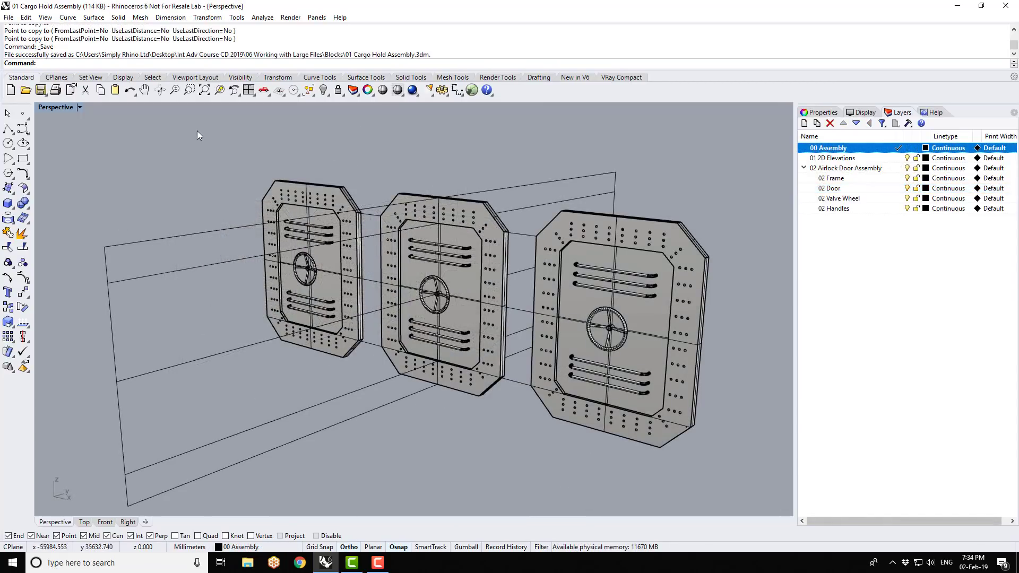
# - Insert 03 Ventilation Panel 600x600 as an embedded and linked block instance and place it in front of the airlock doors
pyautogui.click(9, 19)
pyautogui.click(36, 132)
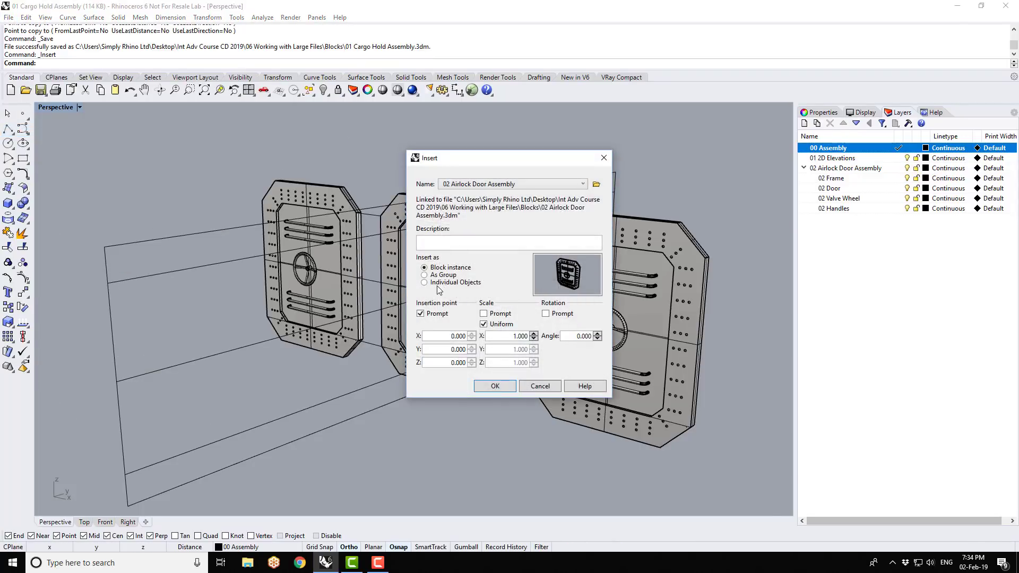
pyautogui.click(597, 184)
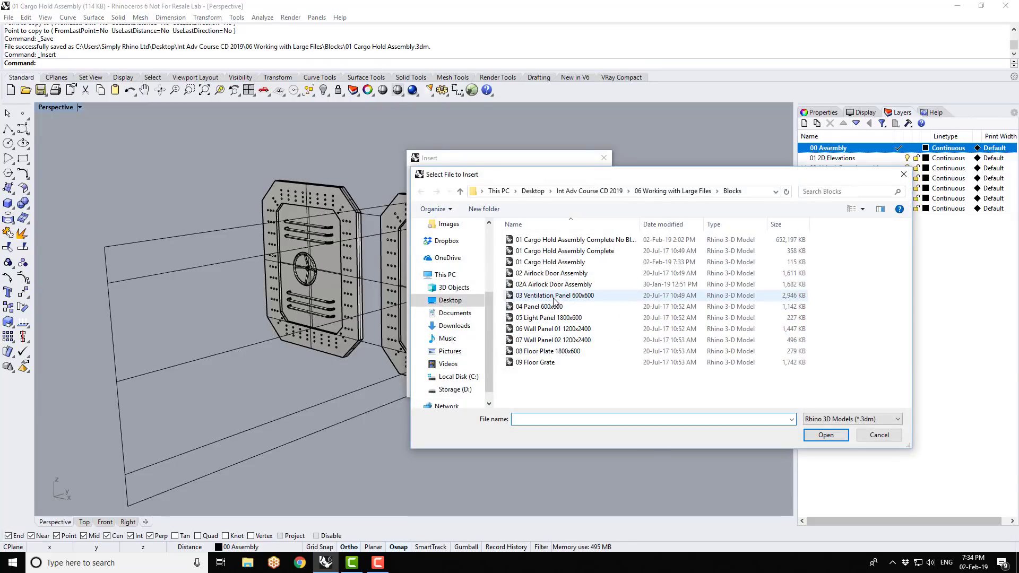
pyautogui.click(554, 299)
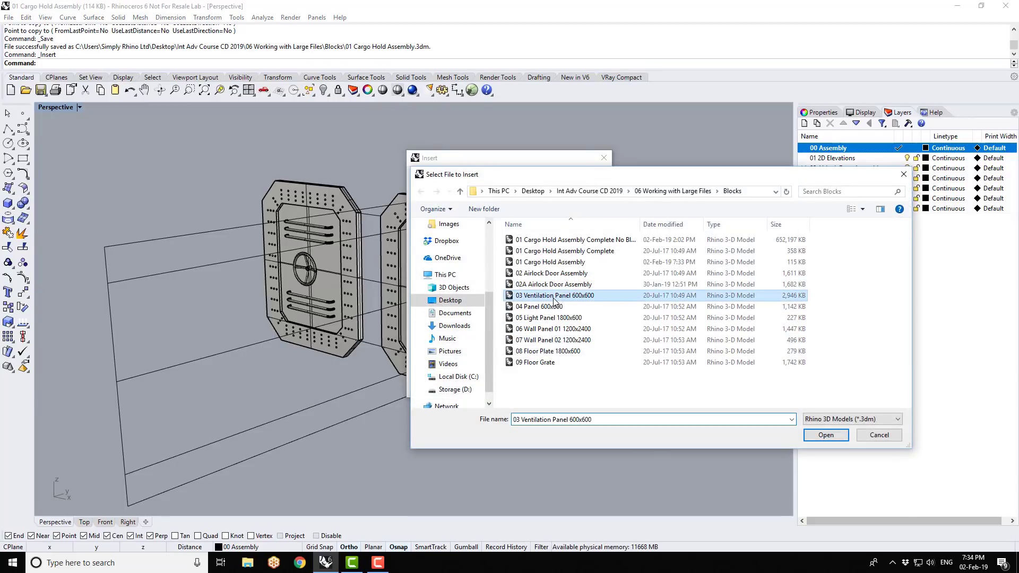
pyautogui.click(820, 437)
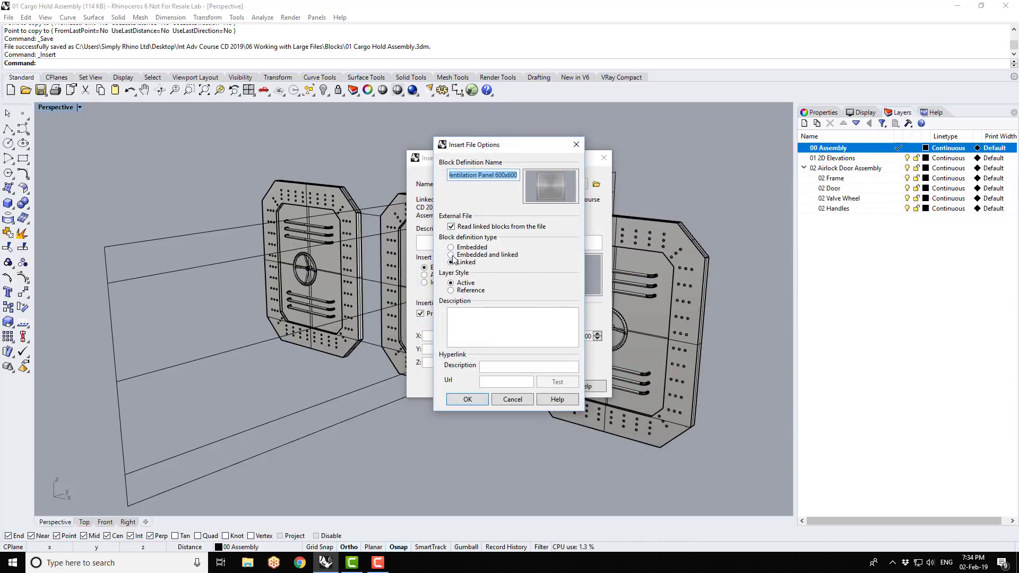
pyautogui.click(461, 256)
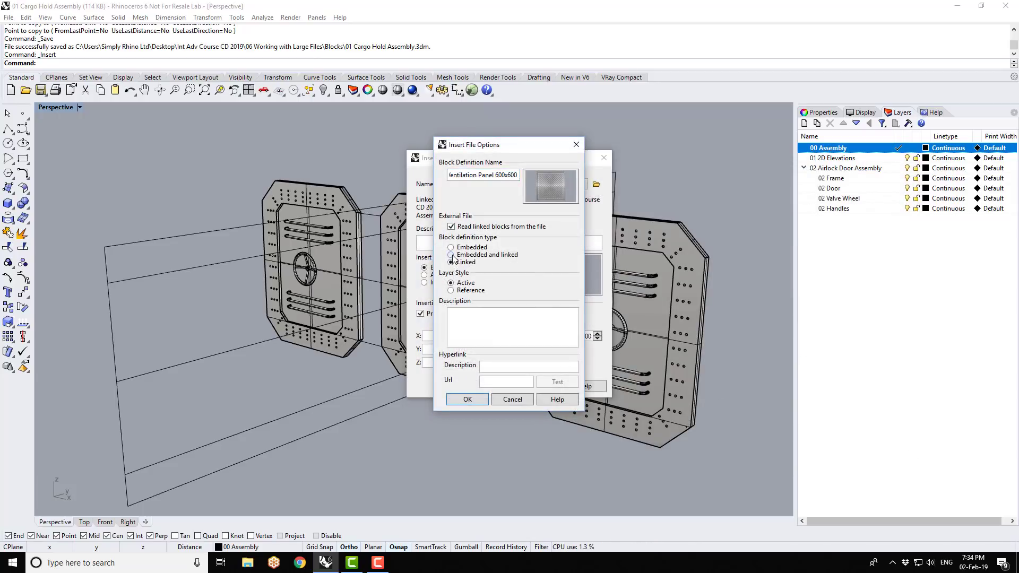
pyautogui.click(468, 399)
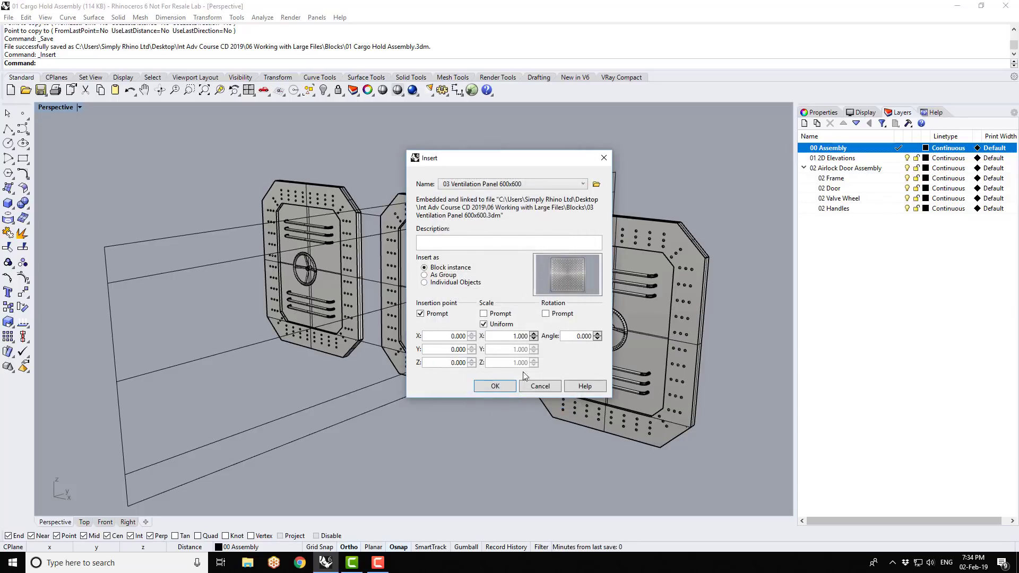
pyautogui.click(495, 385)
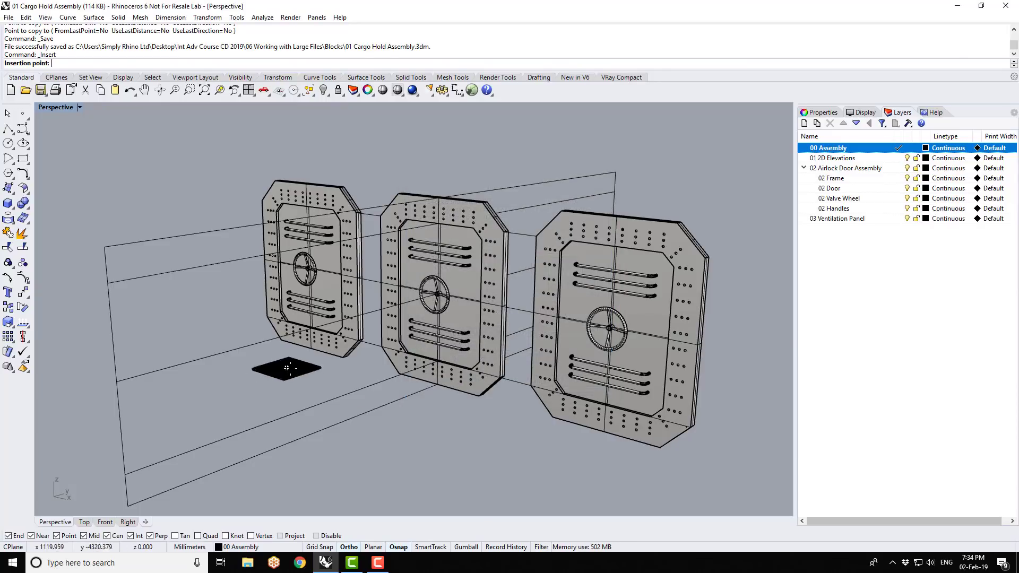
pyautogui.click(316, 378)
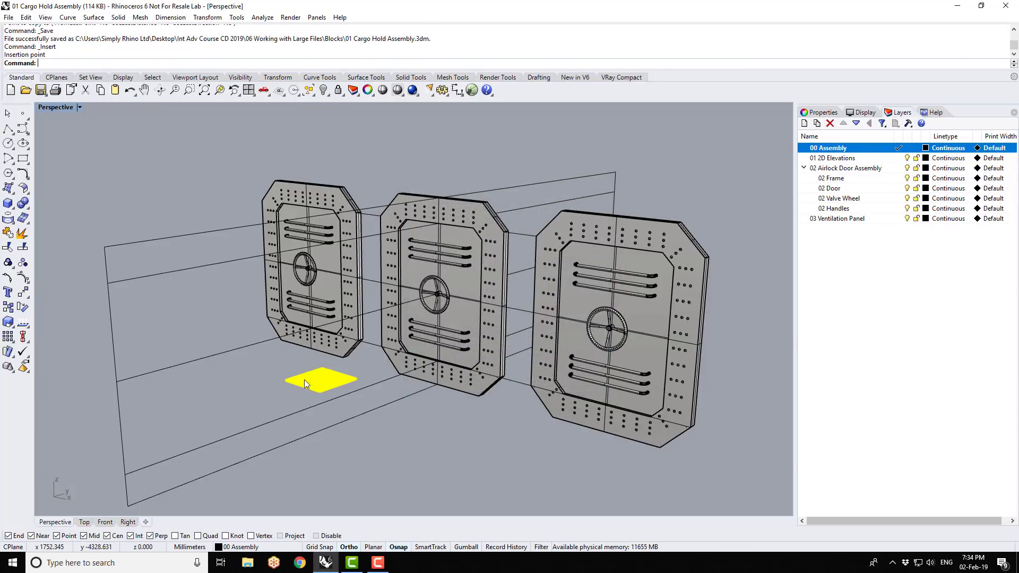
# - Examine the inserted ventilation panel up close and from different angles beside the airlock doors
pyautogui.scroll(5, 297, 387)
pyautogui.click(293, 390)
pyautogui.scroll(-7, 603, 300)
pyautogui.moveTo(581, 336); pyautogui.dragTo(621, 355, button='right')
pyautogui.scroll(9, 600, 332)
pyautogui.scroll(-5, 463, 282)
pyautogui.moveTo(533, 346)
pyautogui.mouseDown(button='right')
pyautogui.moveTo(528, 364)
pyautogui.moveTo(540, 359)
pyautogui.mouseUp(button='right')
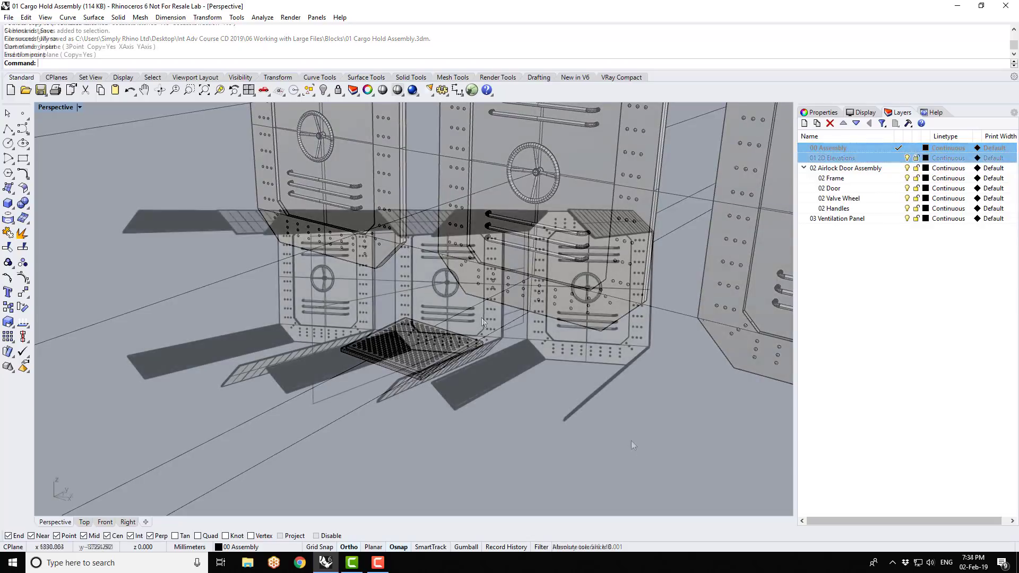
pyautogui.moveTo(625, 445); pyautogui.dragTo(626, 447, button='right')
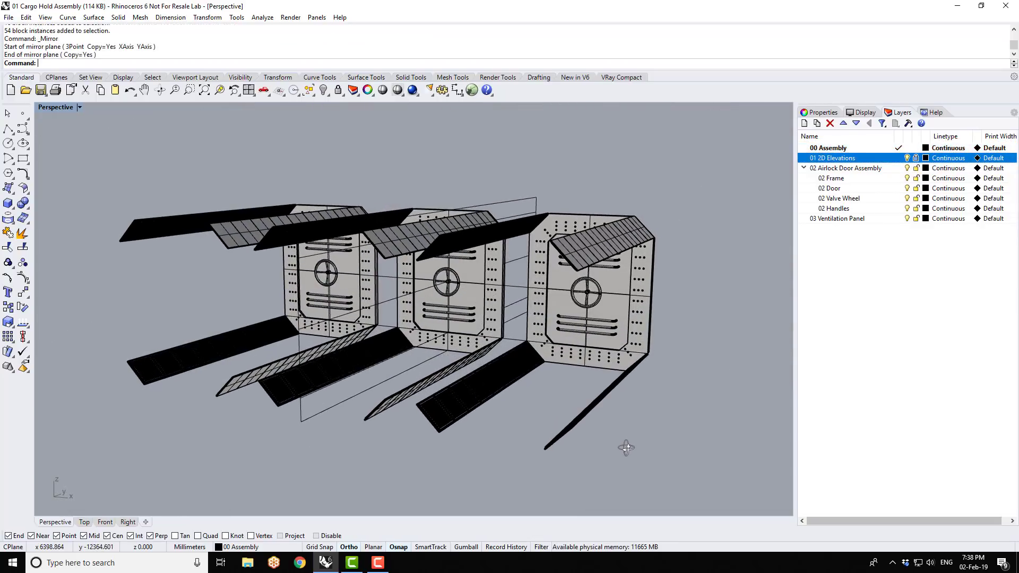
pyautogui.scroll(2, 307, 406)
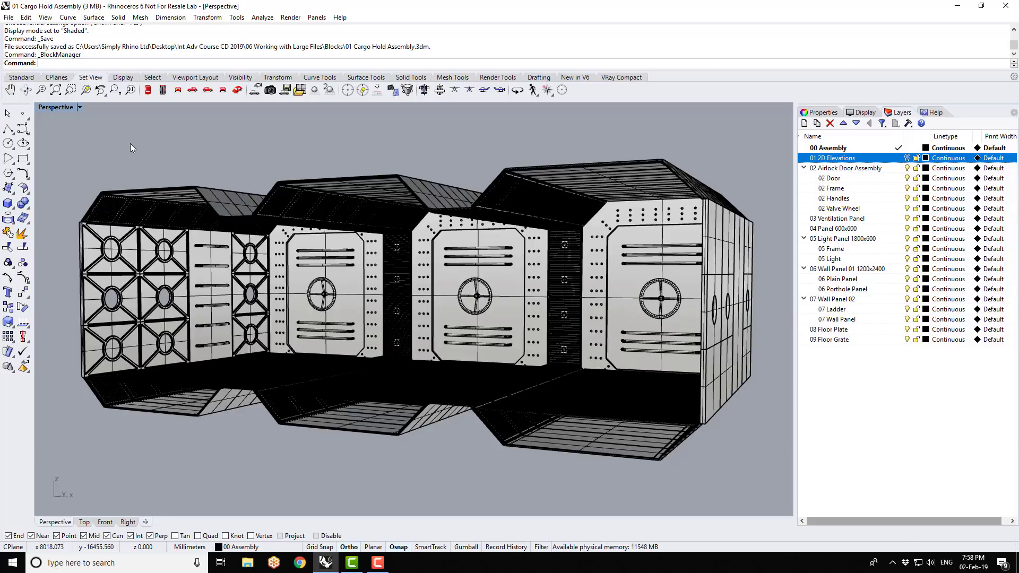
# - Switch the Perspective viewport to Rendered display mode and open the Block Manager
pyautogui.click(55, 107)
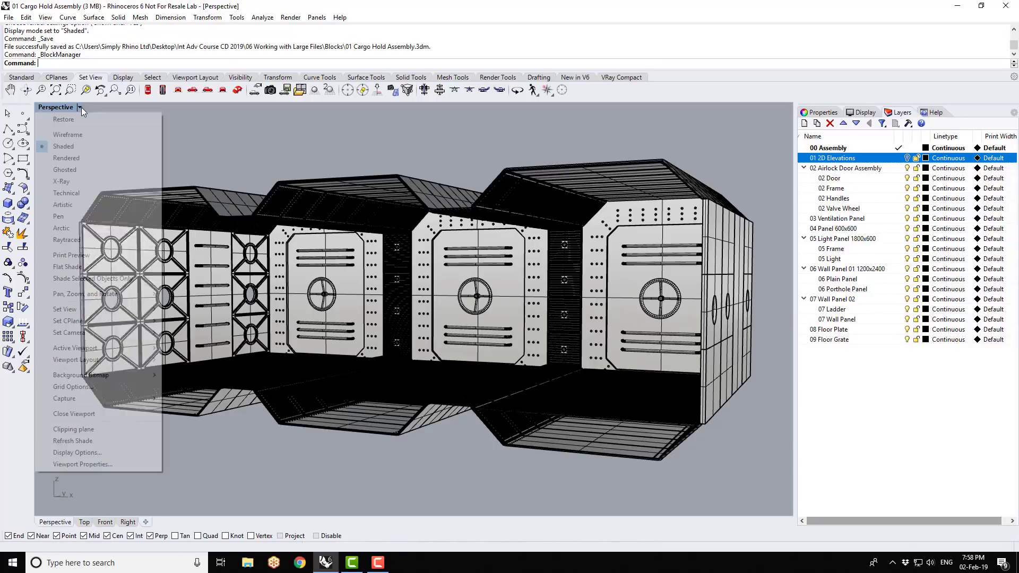
pyautogui.click(66, 158)
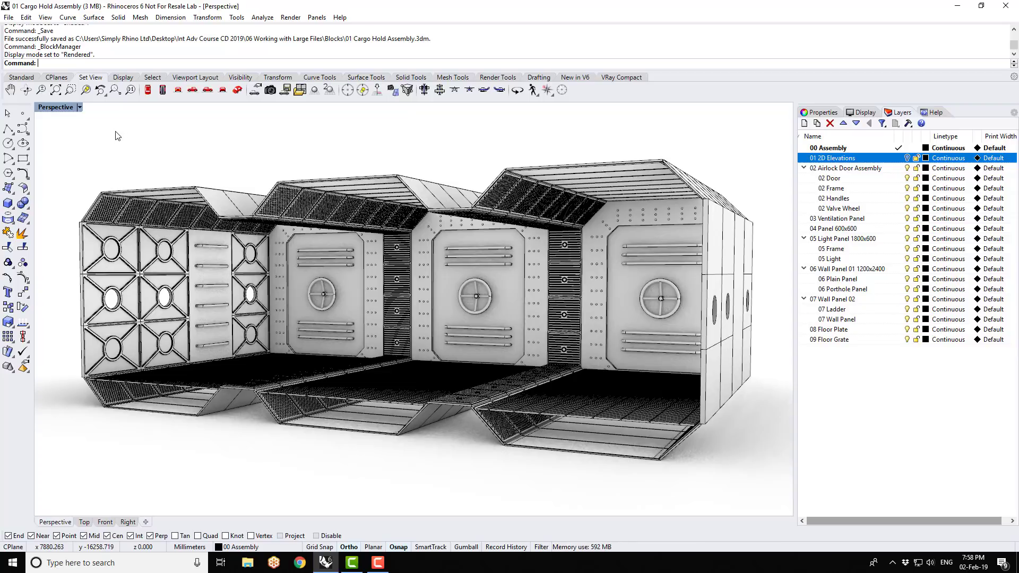
pyautogui.click(25, 19)
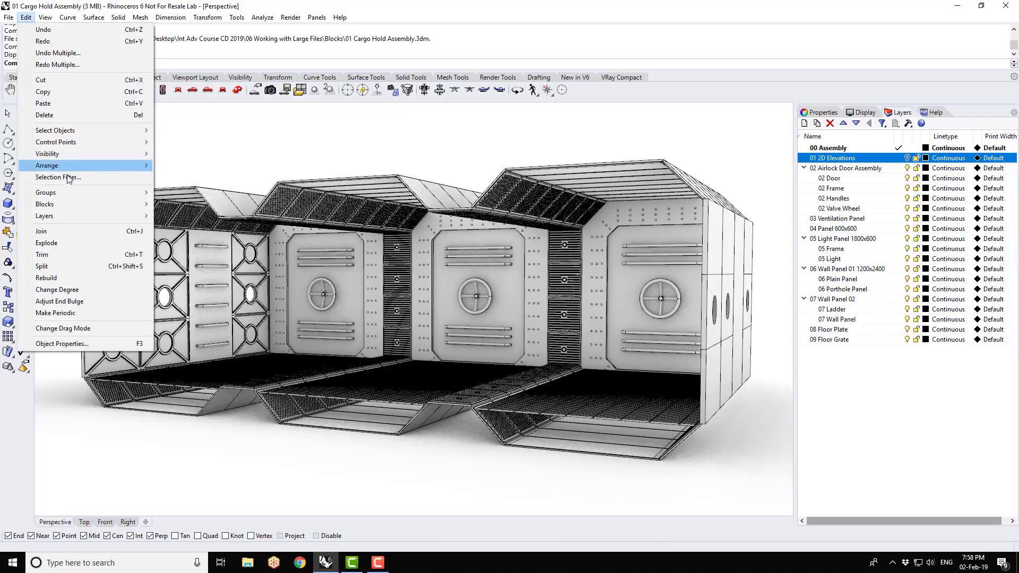
pyautogui.moveTo(71, 211)
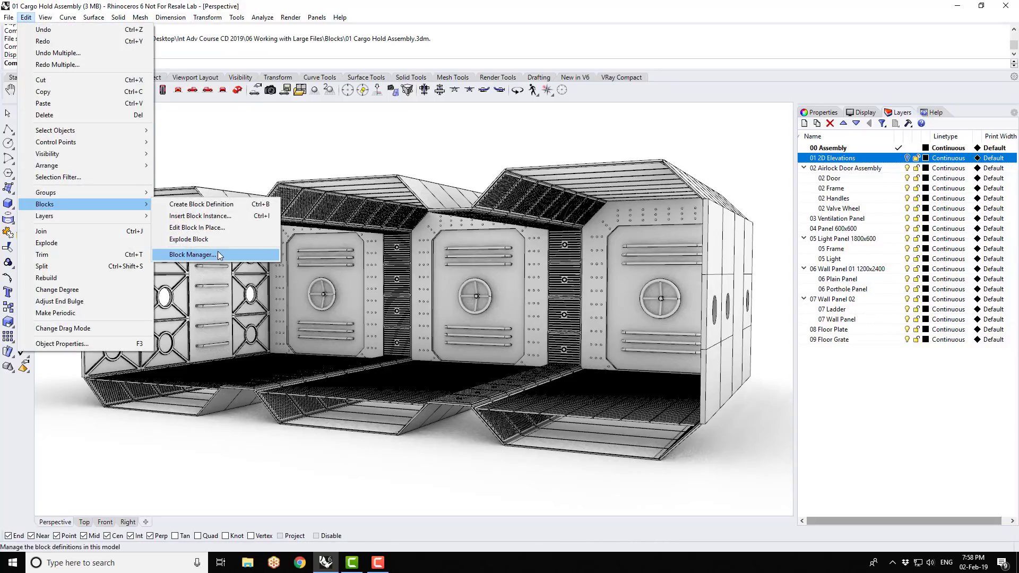
pyautogui.click(194, 255)
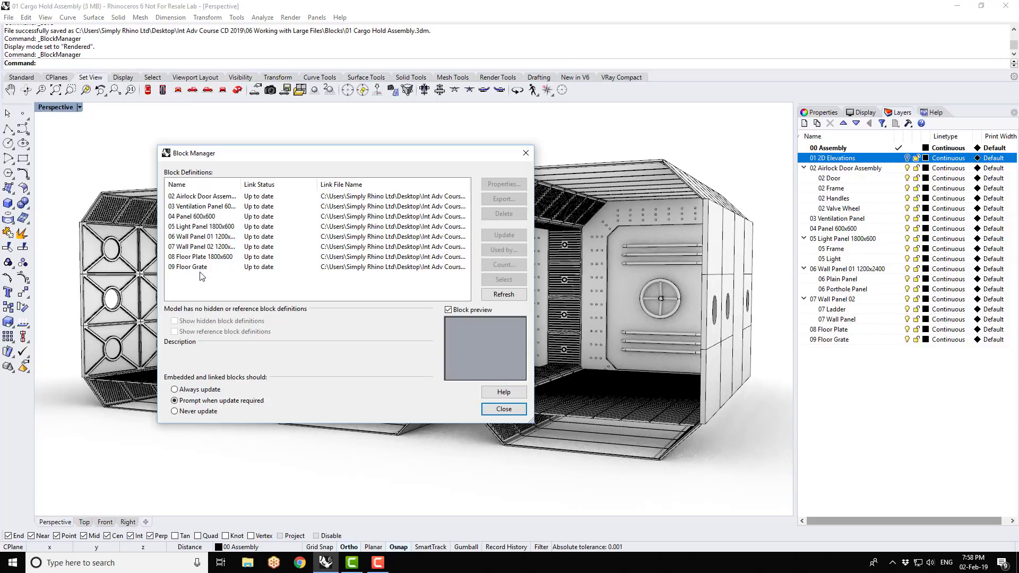
# - Review the definition properties of the 02 Airlock Door Assembly and 03 Ventilation Panel 600x600 blocks, and close the Block Manager
pyautogui.click(204, 197)
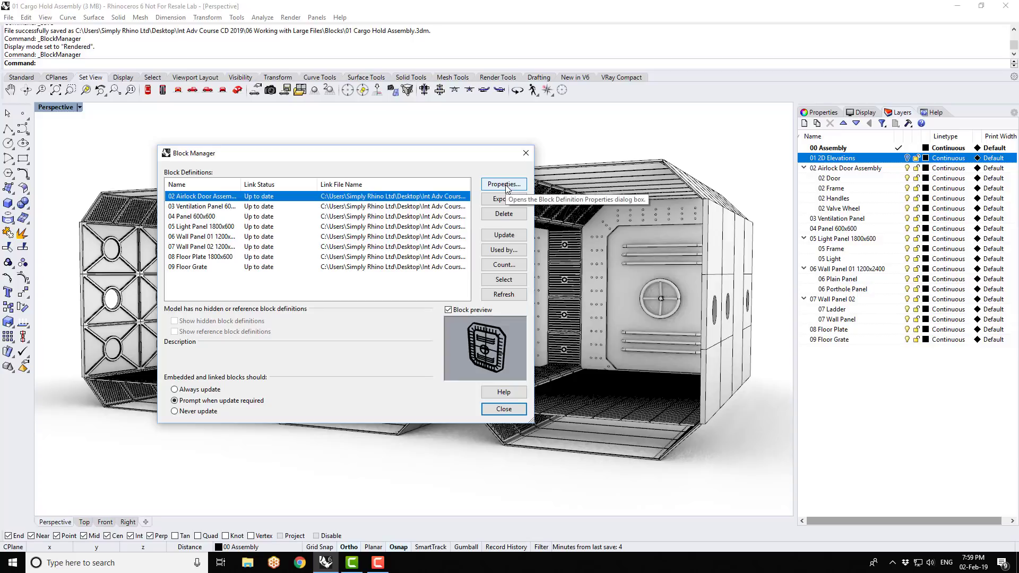
pyautogui.click(505, 185)
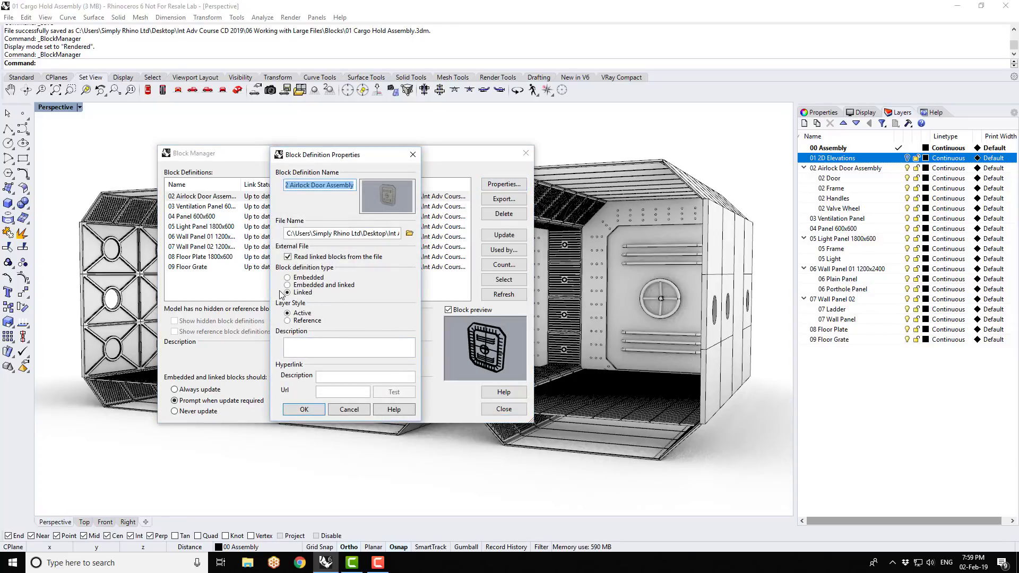
pyautogui.click(304, 410)
pyautogui.click(257, 208)
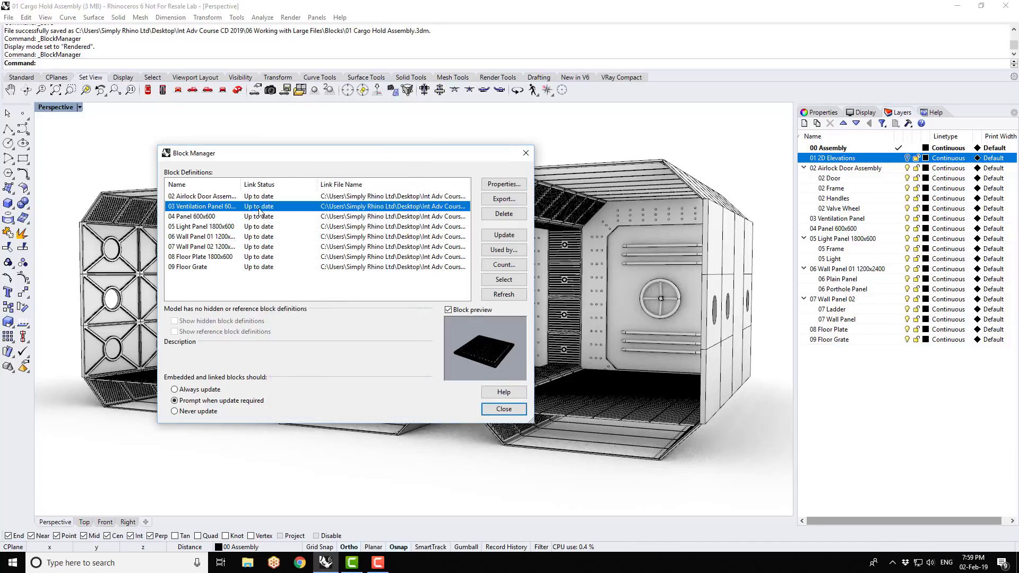
pyautogui.click(508, 185)
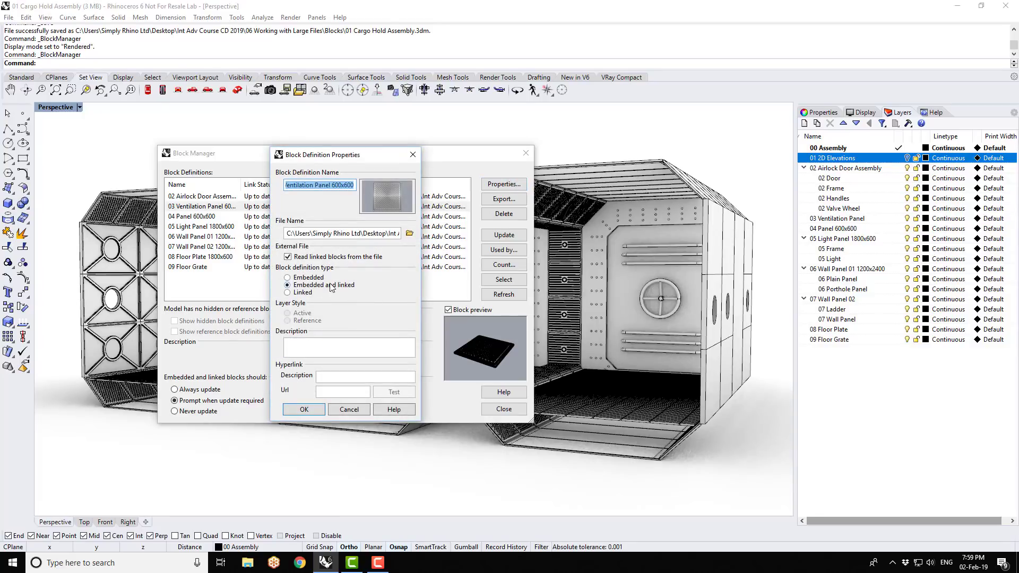
pyautogui.click(355, 411)
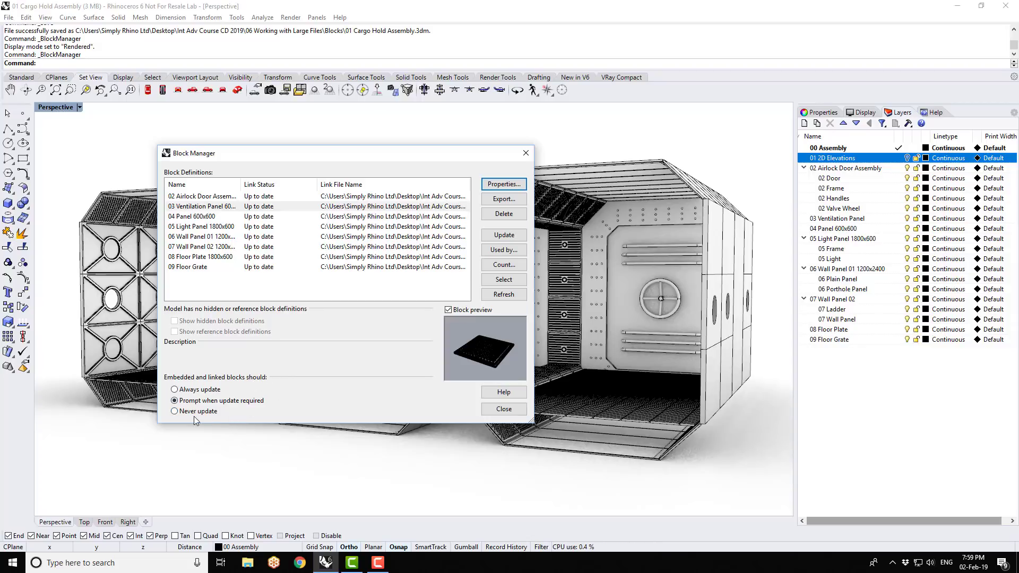
pyautogui.click(526, 154)
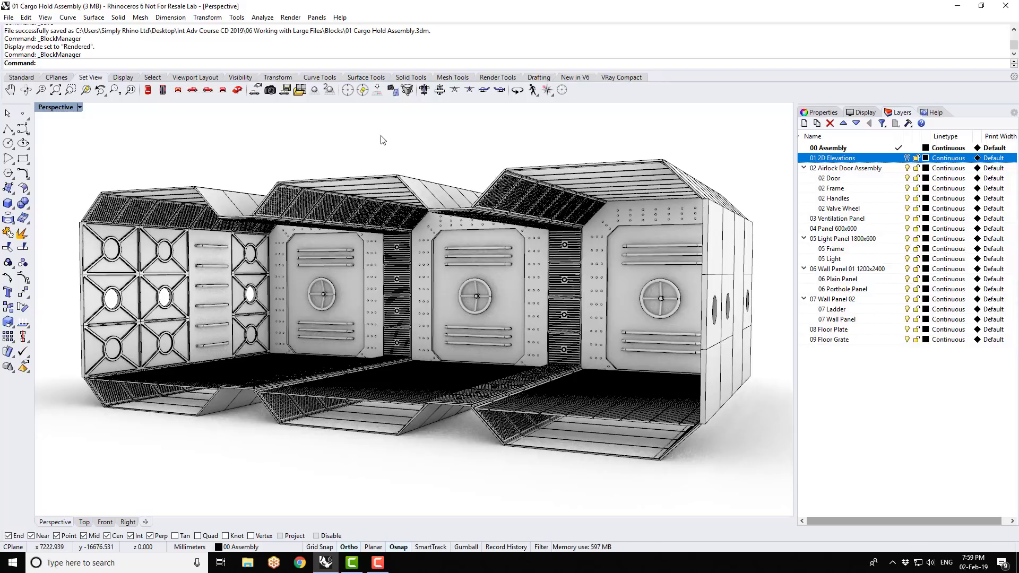
# - Save the cargo hold assembly and open the 02 Airlock Door Assembly file
pyautogui.hotkey('ctrl', 's')
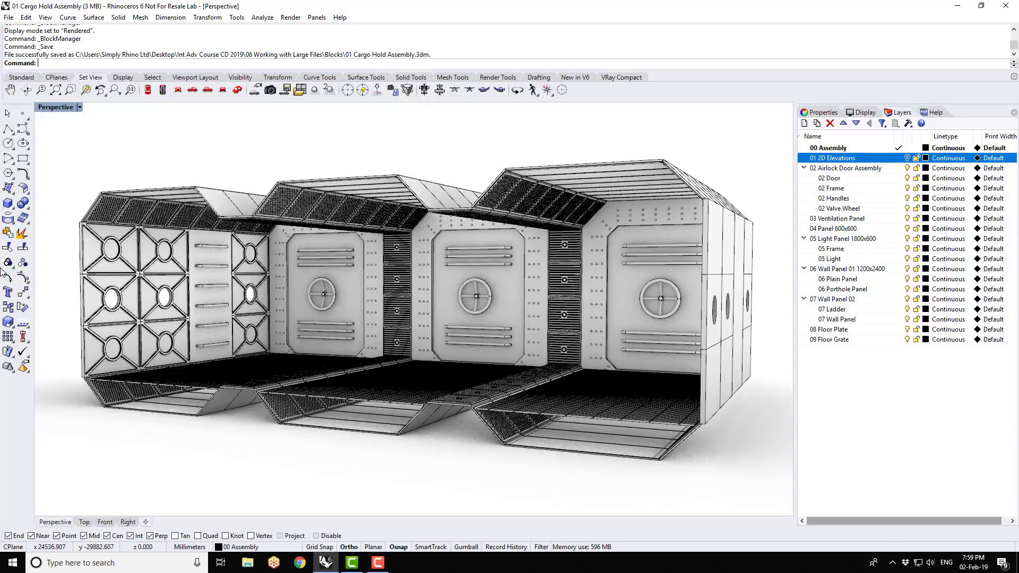
pyautogui.click(8, 17)
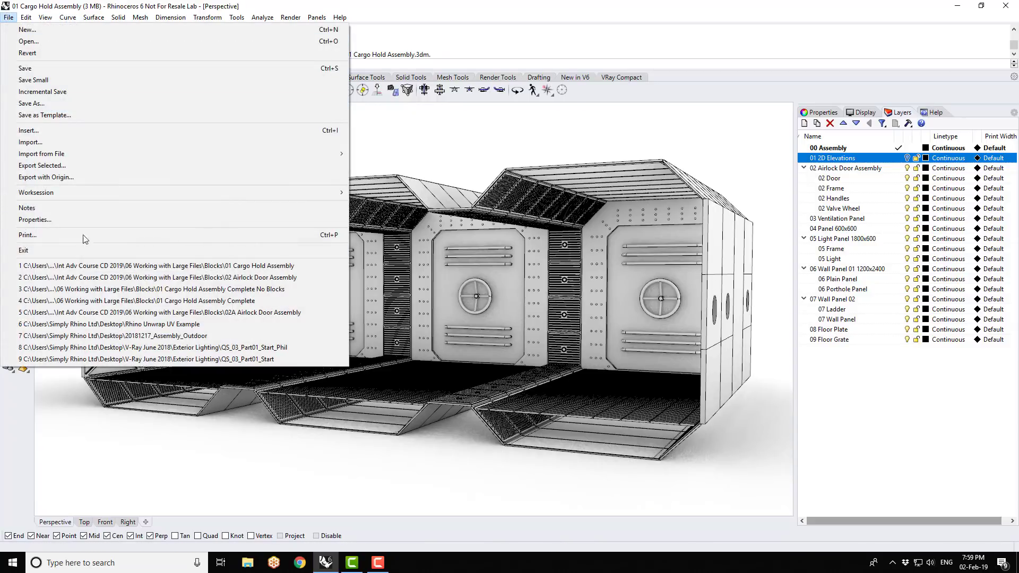
pyautogui.click(79, 275)
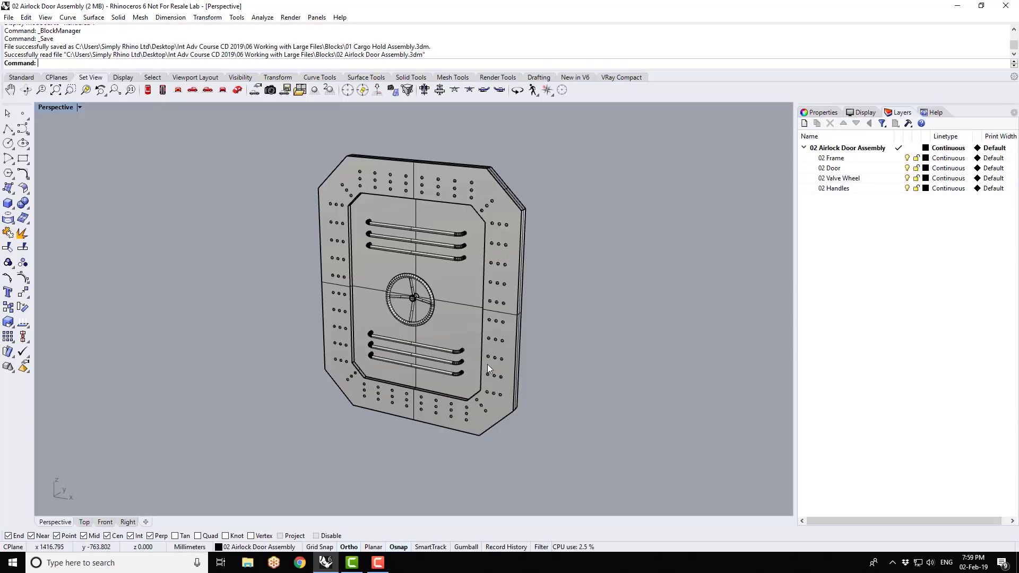
# - Delete the uppermost and lowest handles from the airlock door
pyautogui.click(457, 375)
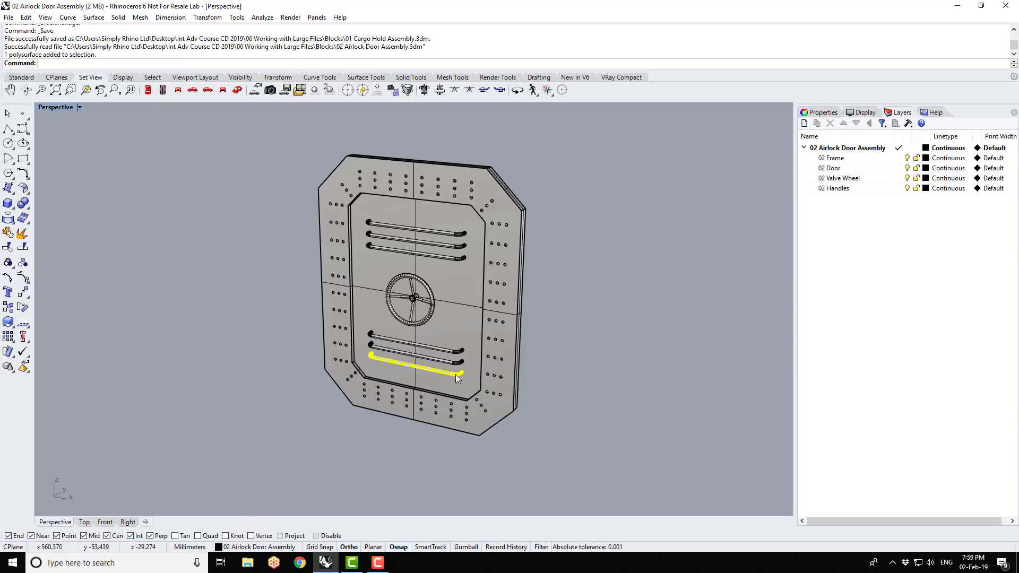
pyautogui.hotkey('ctrl', 'z')
pyautogui.keyDown('shift'); pyautogui.click(457, 237); pyautogui.keyUp('shift')
pyautogui.press('Delete')
# - Save the edited airlock door file and reopen the 01 Cargo Hold Assembly file
pyautogui.hotkey('ctrl', 's')
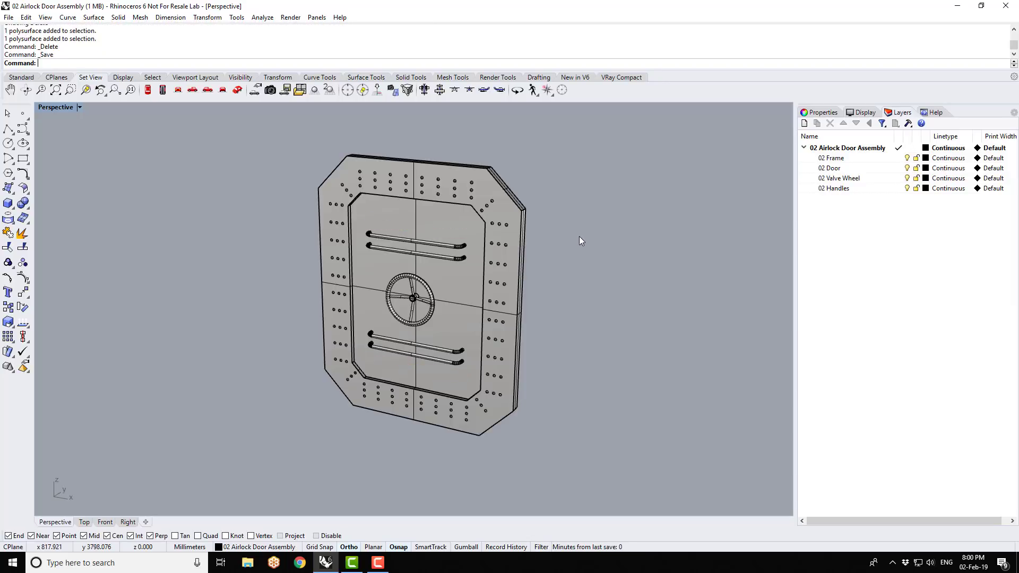
pyautogui.hotkey('ctrl', 's')
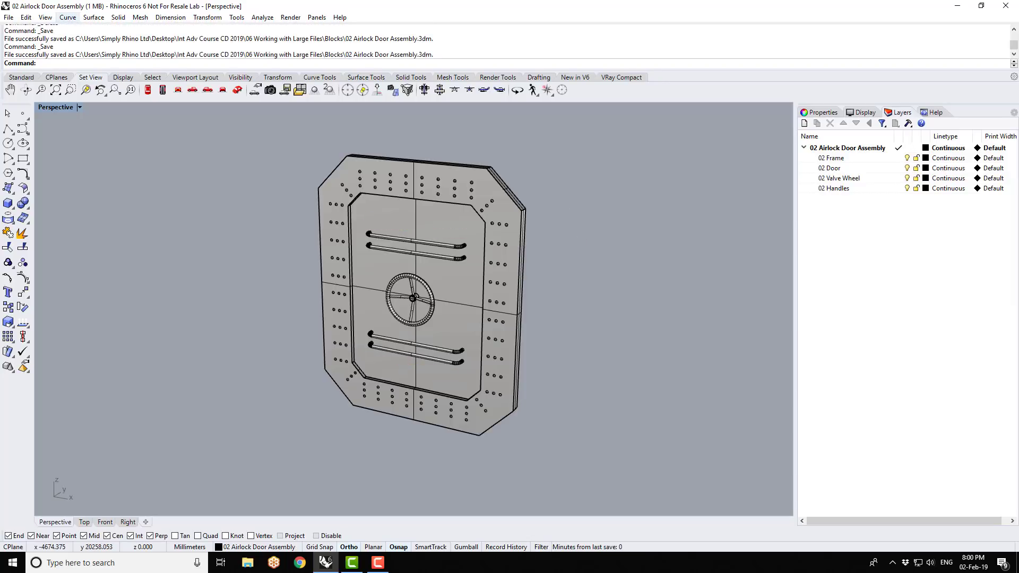
pyautogui.click(9, 17)
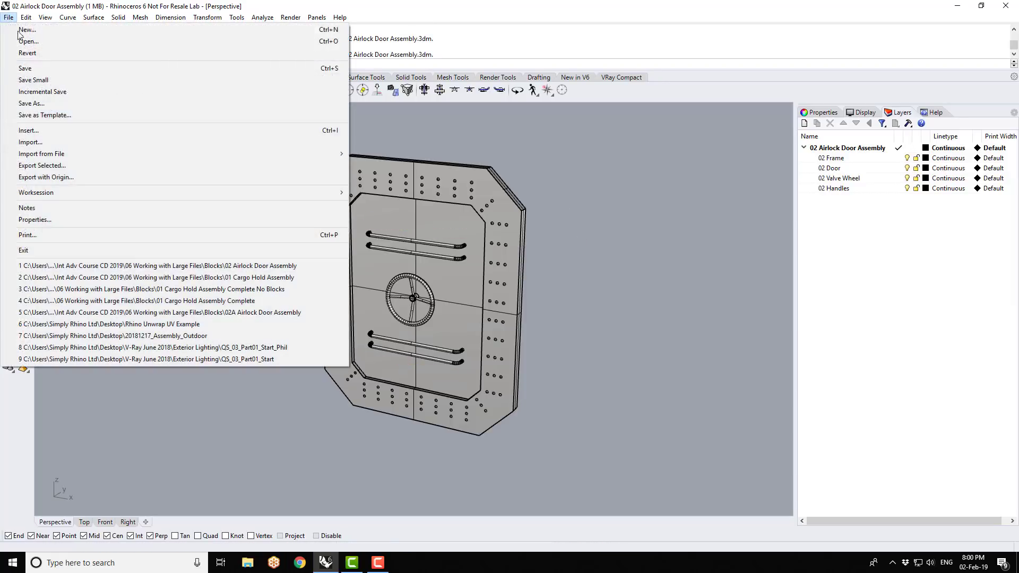
pyautogui.click(125, 278)
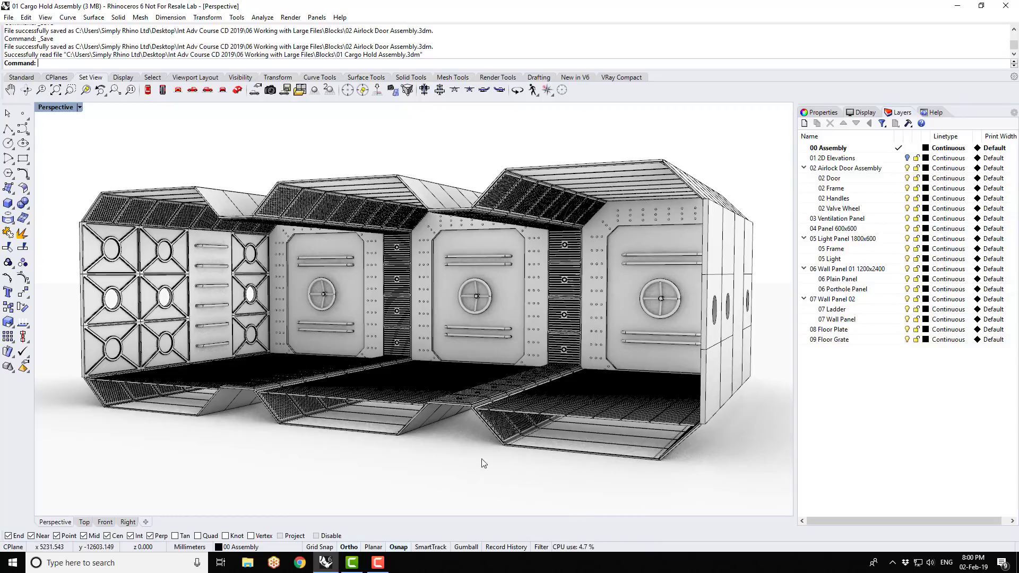
# - Open the 03 Ventilation Panel 600x600 file and show its Perspective view maximized in Shaded mode
pyautogui.click(8, 18)
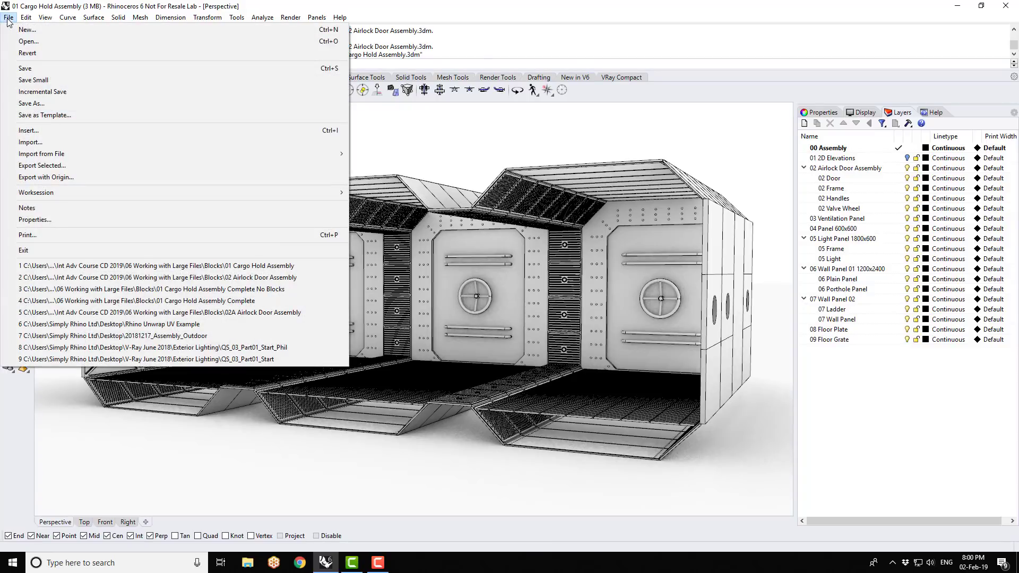
pyautogui.click(27, 41)
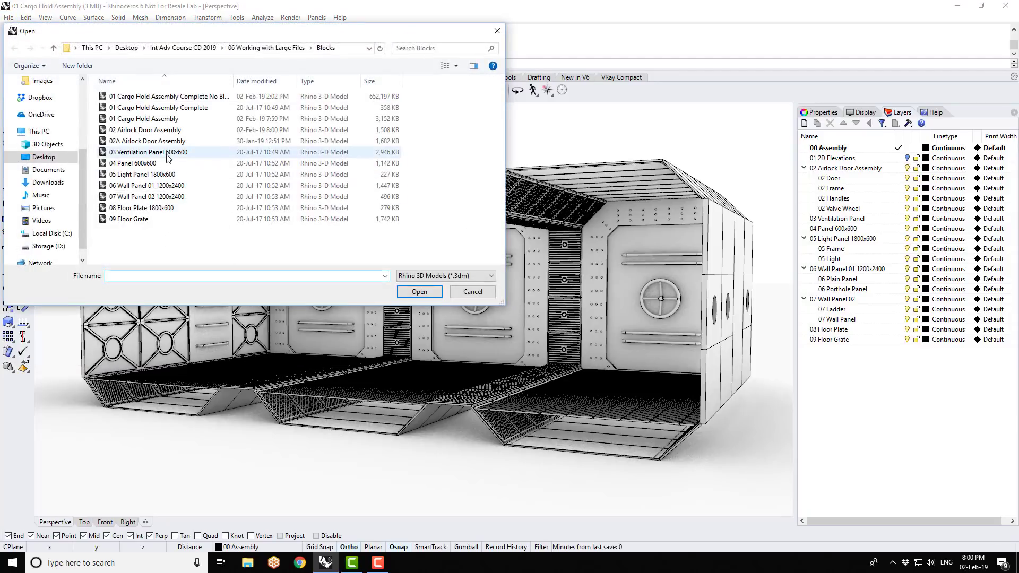
pyautogui.doubleClick(166, 154)
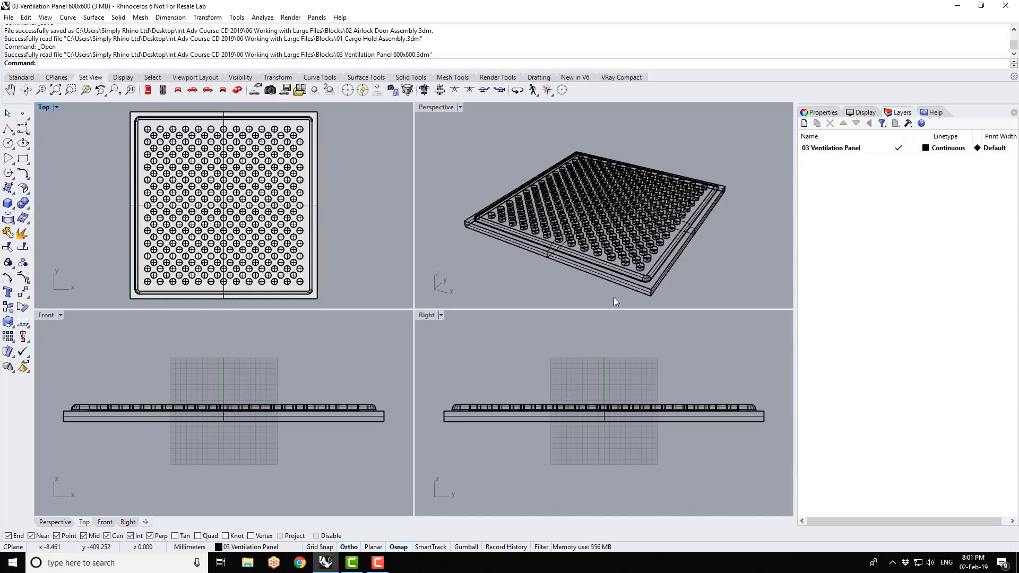
pyautogui.click(460, 107)
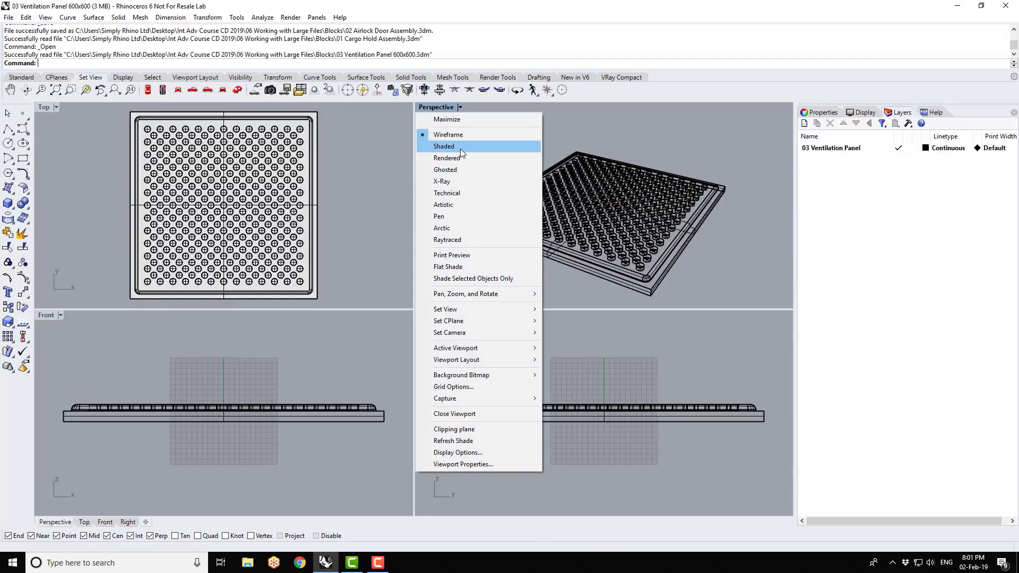
pyautogui.click(459, 147)
pyautogui.doubleClick(441, 107)
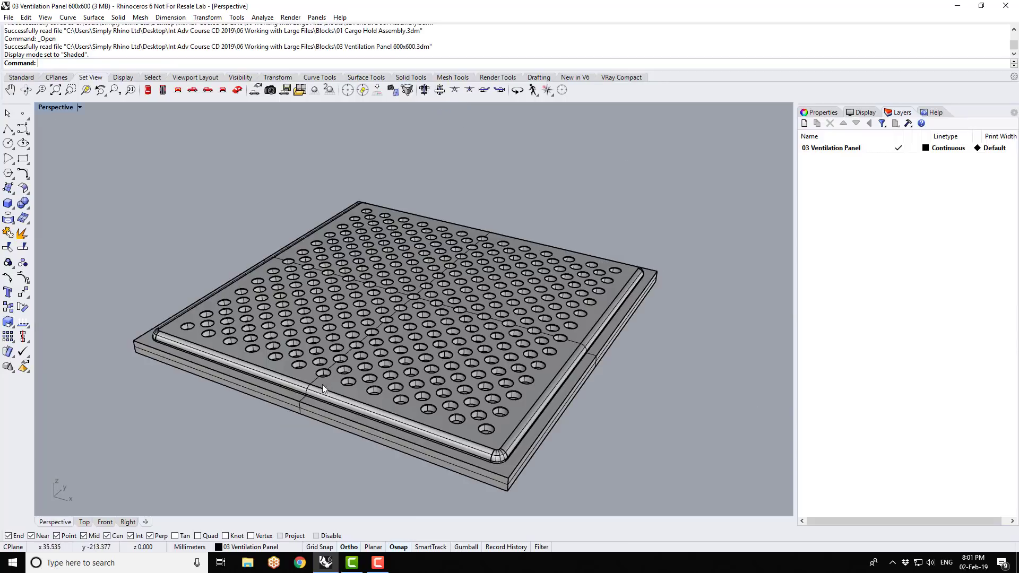
# - Untrim the rows of holes along the ventilation panel's front edge, leaving that strip of the panel solid
pyautogui.scroll(-5, 387, 306)
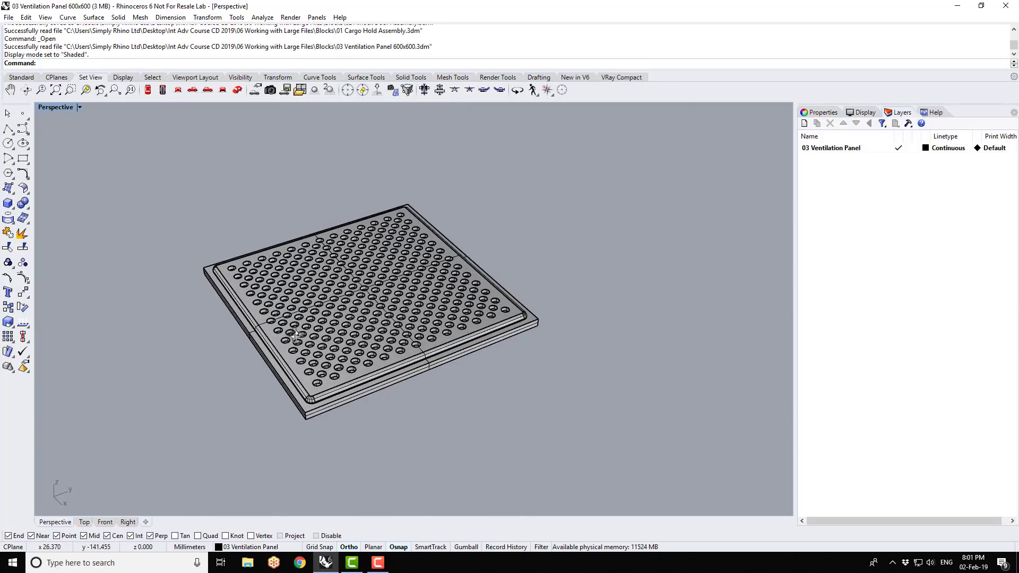
pyautogui.scroll(6, 330, 360)
pyautogui.scroll(-4, 318, 291)
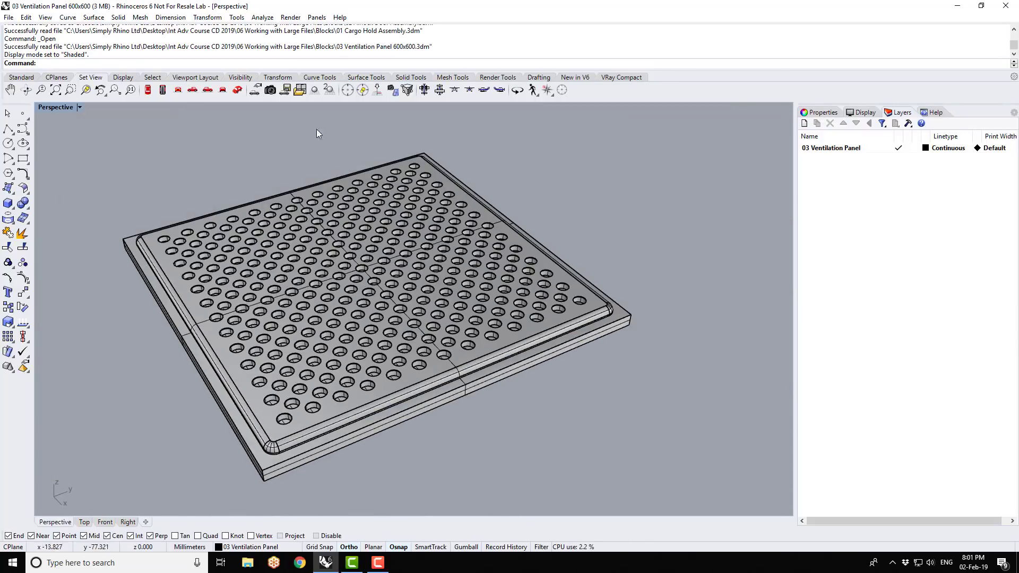
pyautogui.click(418, 79)
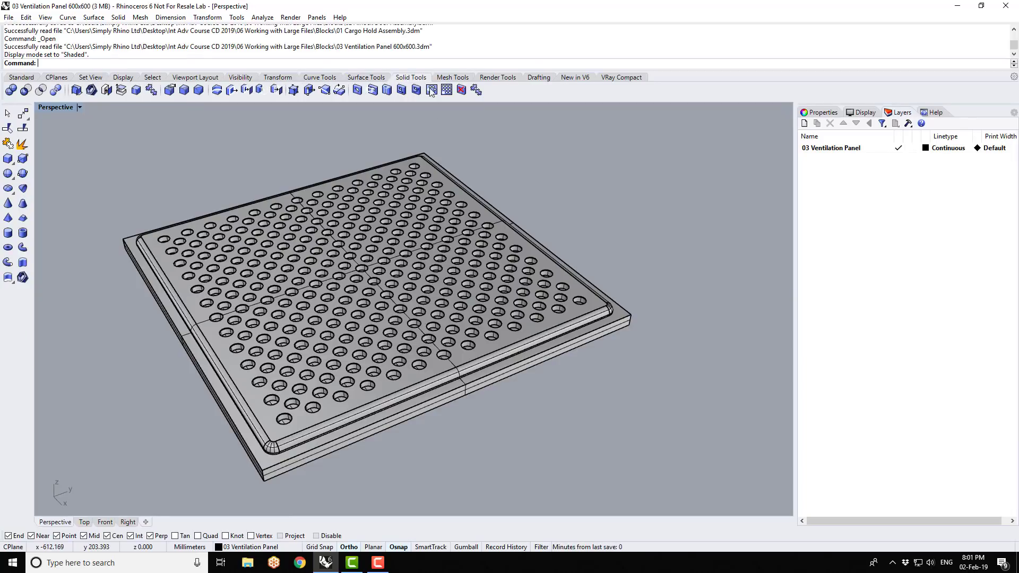
pyautogui.click(461, 90)
pyautogui.click(286, 421)
pyautogui.click(313, 409)
pyautogui.click(342, 399)
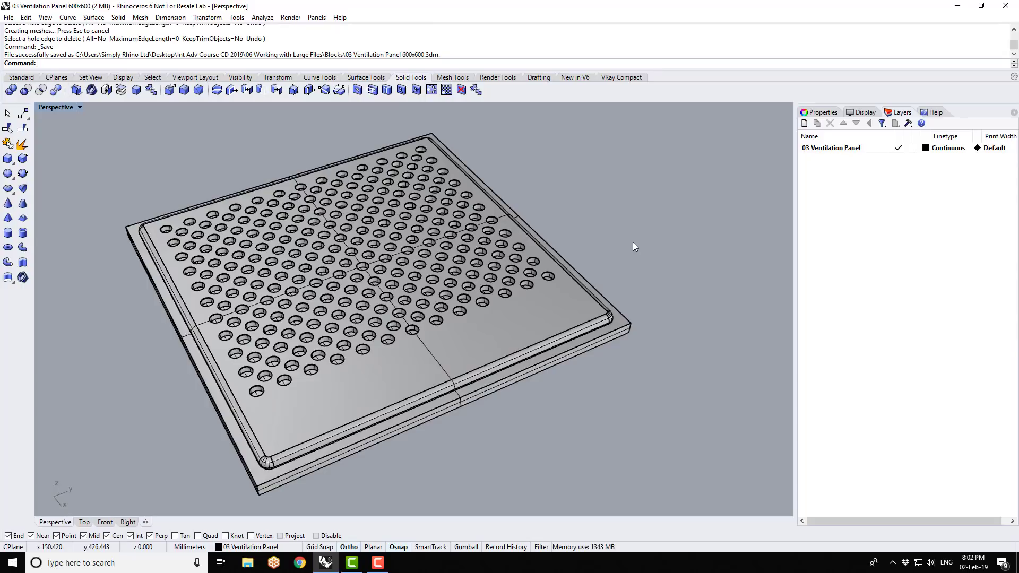
# - Save the ventilation panel file and reopen the 01 Cargo Hold Assembly file, postponing the update of the changed block
pyautogui.hotkey('ctrl', 's')
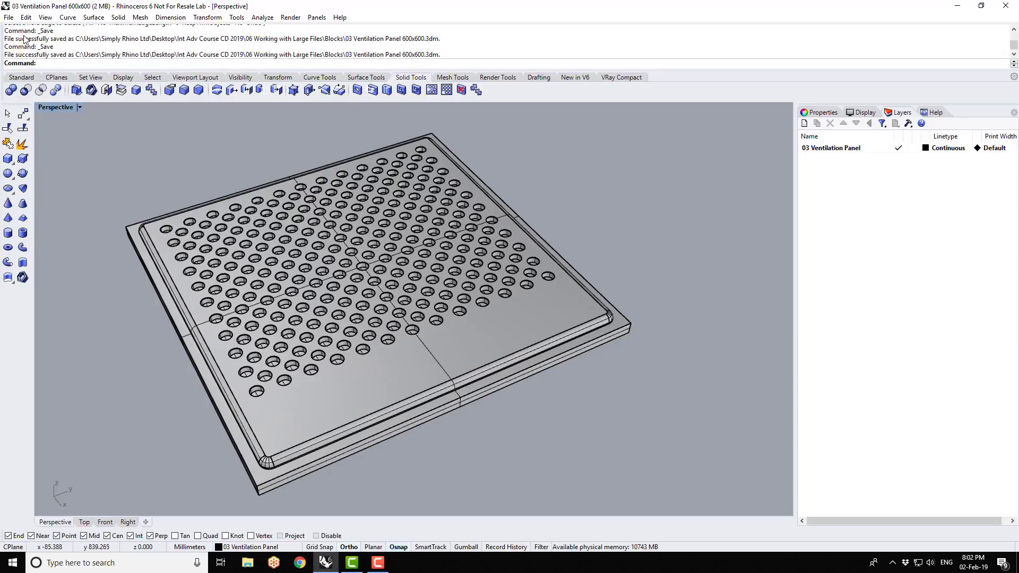
pyautogui.click(9, 18)
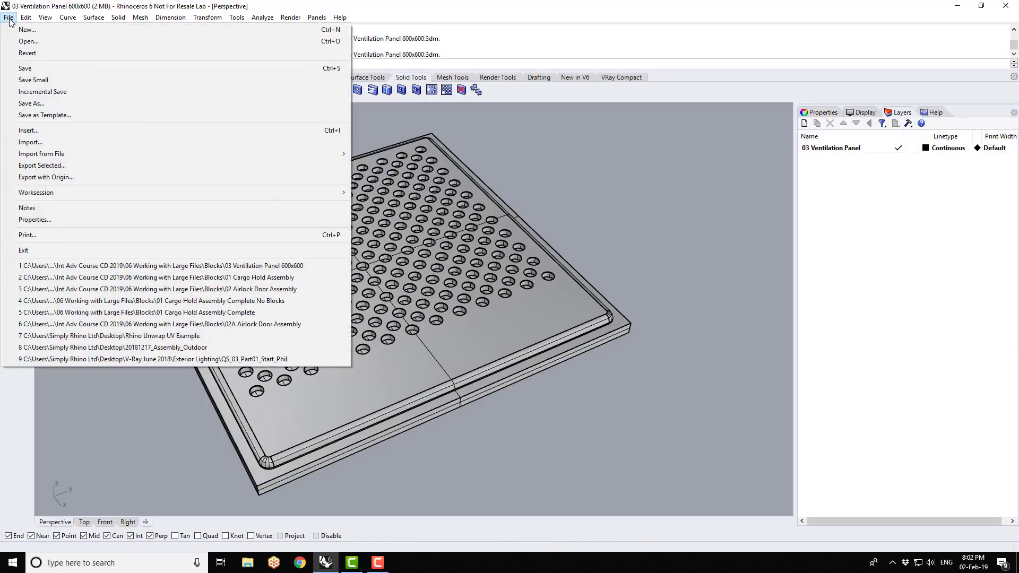
pyautogui.click(116, 278)
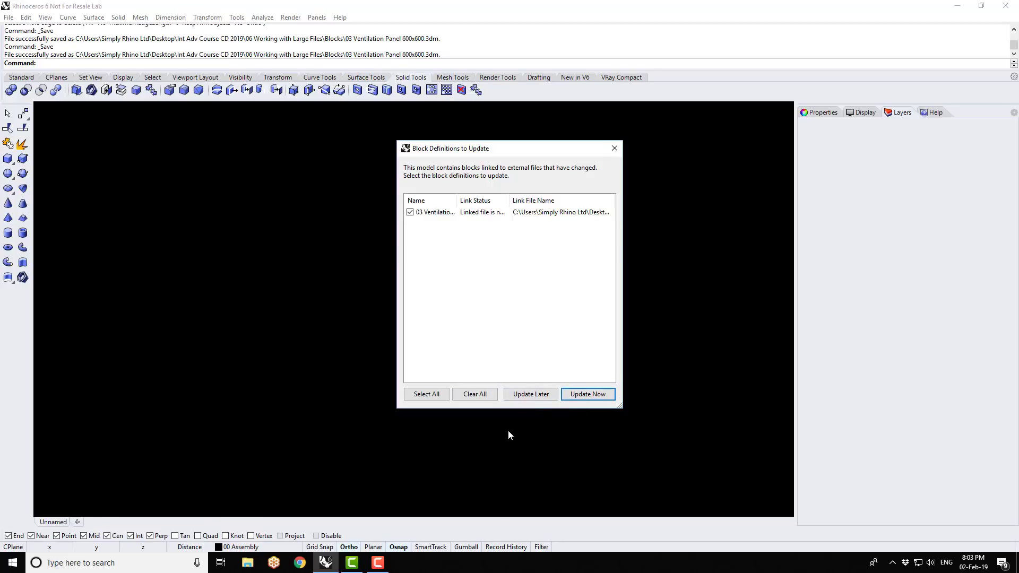
pyautogui.click(530, 395)
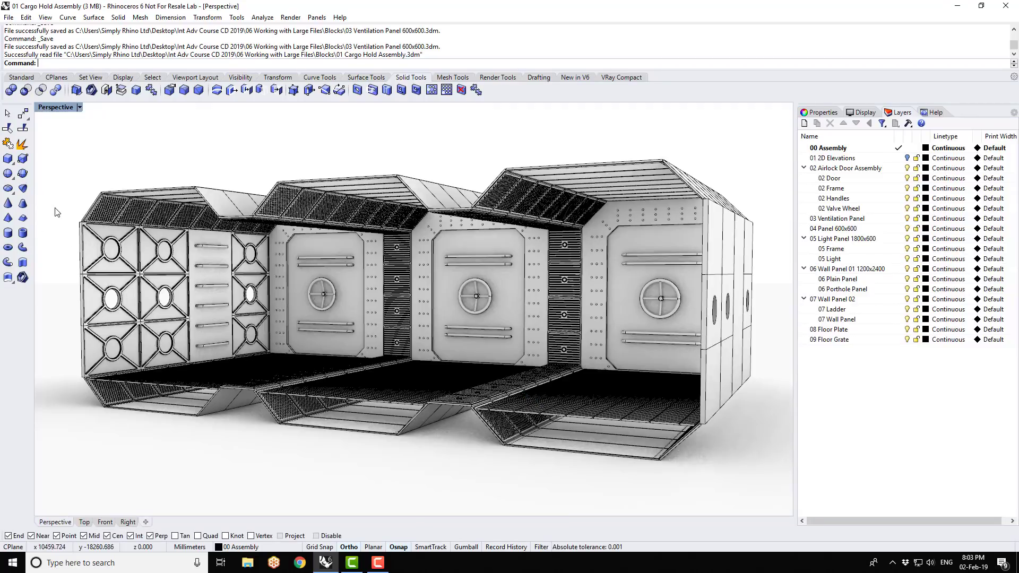
# - Update the 03 Ventilation Panel block definition from its linked file in the Block Manager
pyautogui.scroll(5, 101, 204)
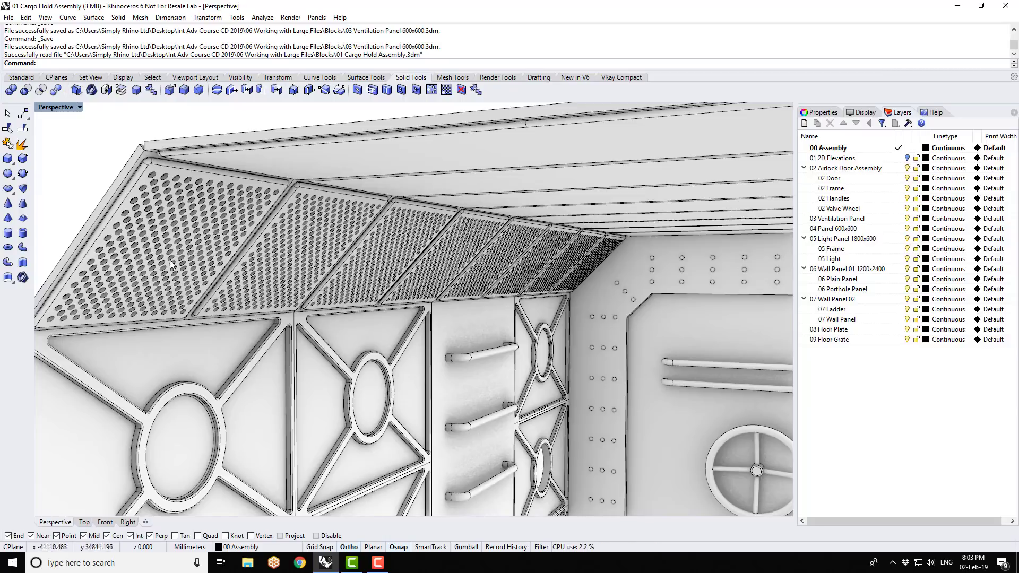
pyautogui.click(25, 17)
pyautogui.moveTo(108, 212)
pyautogui.click(218, 257)
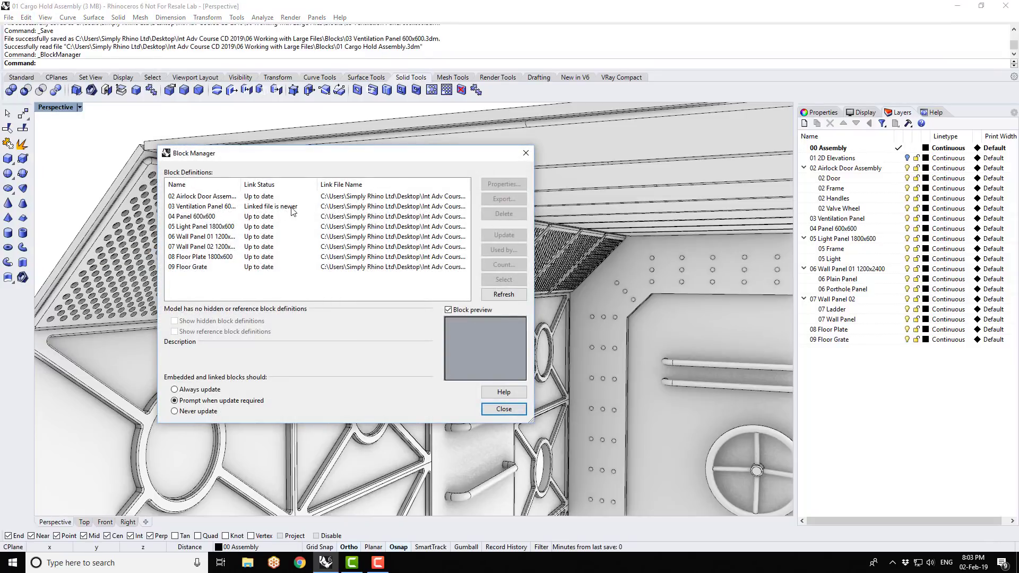
pyautogui.click(223, 209)
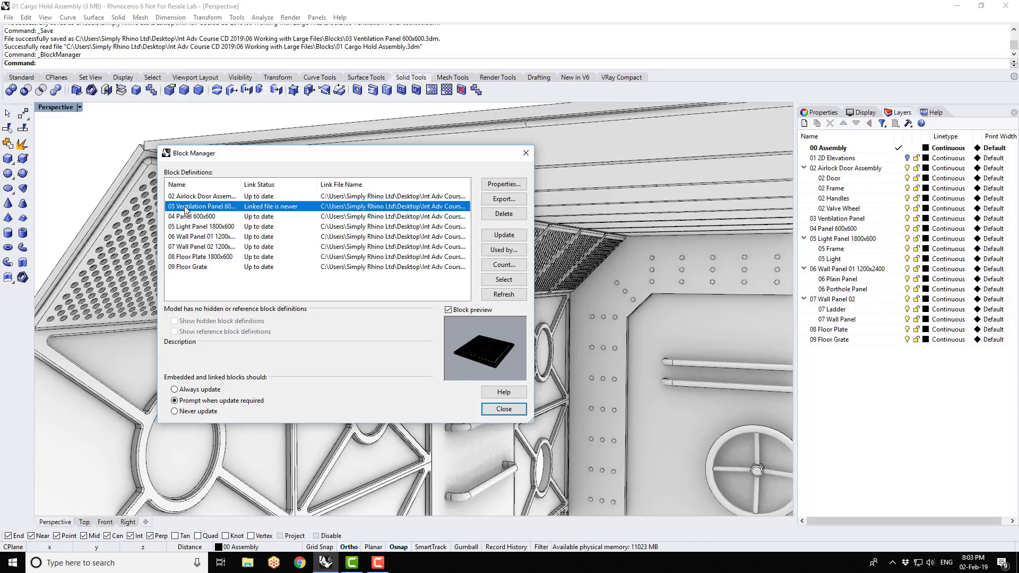
pyautogui.click(494, 236)
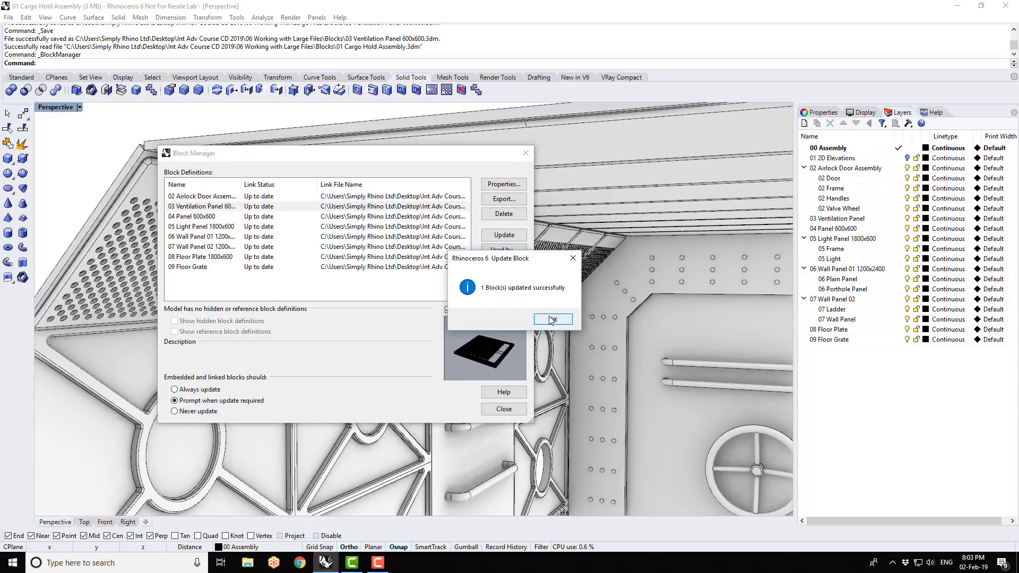
pyautogui.click(552, 319)
pyautogui.click(504, 408)
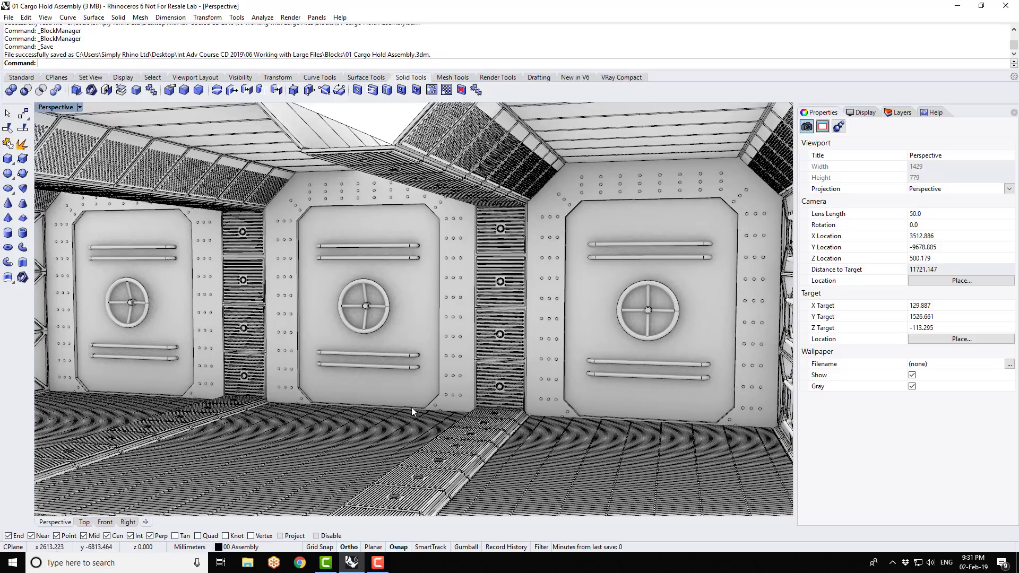
# - Open the 02A Airlock Door Assembly file and examine the alternative door's handles and valve wheel from several angles
pyautogui.click(9, 17)
pyautogui.click(21, 43)
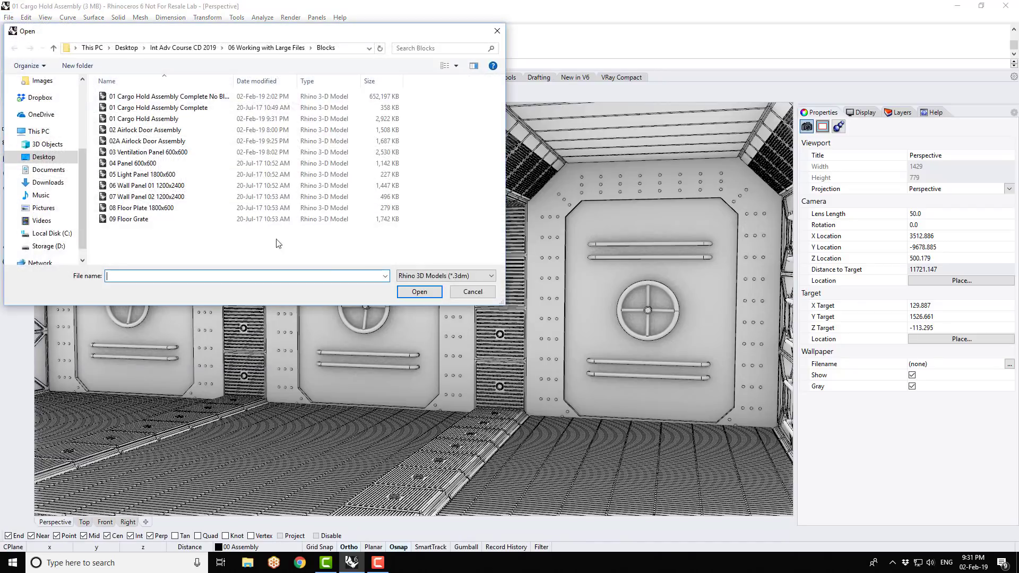
pyautogui.doubleClick(133, 142)
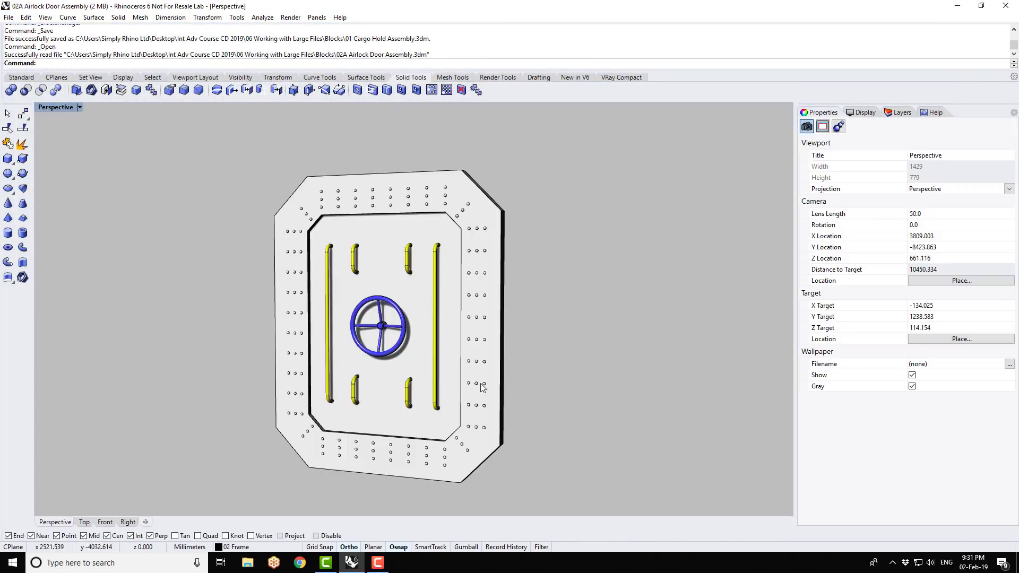
pyautogui.moveTo(482, 388); pyautogui.dragTo(449, 380, button='right')
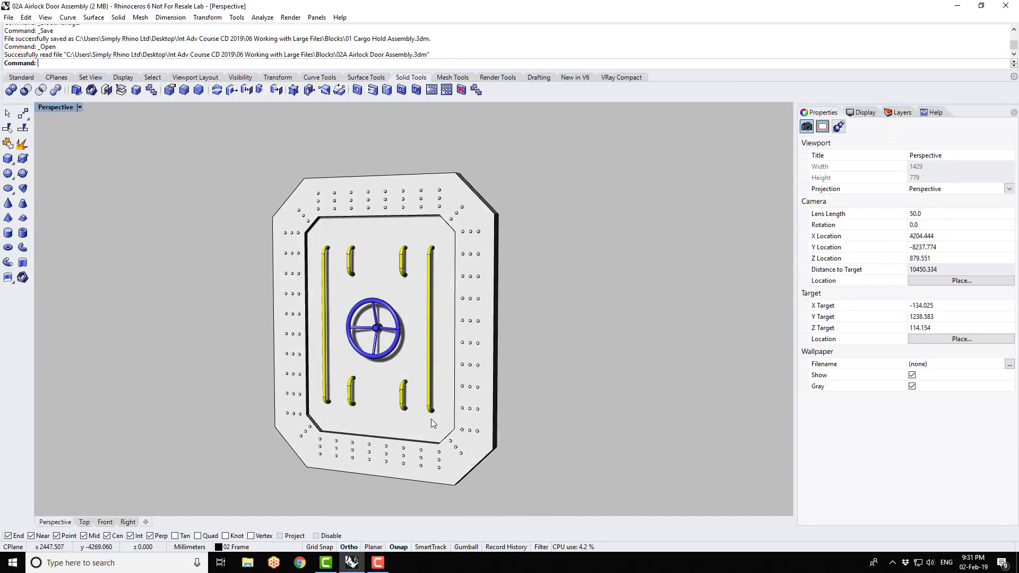
pyautogui.moveTo(349, 409); pyautogui.dragTo(447, 394, button='right')
pyautogui.scroll(2, 535, 300)
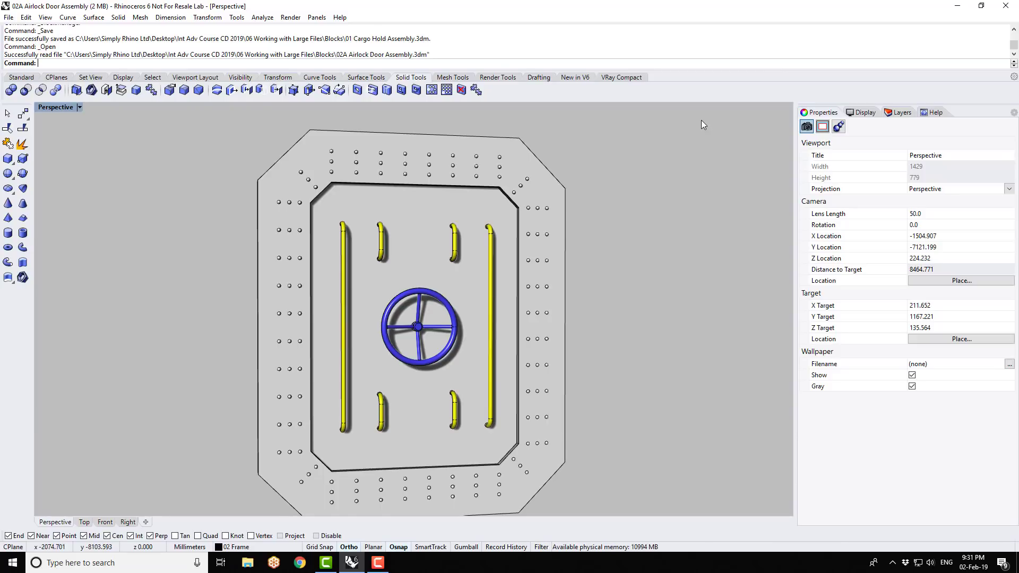
pyautogui.moveTo(680, 115); pyautogui.dragTo(614, 250, button='right')
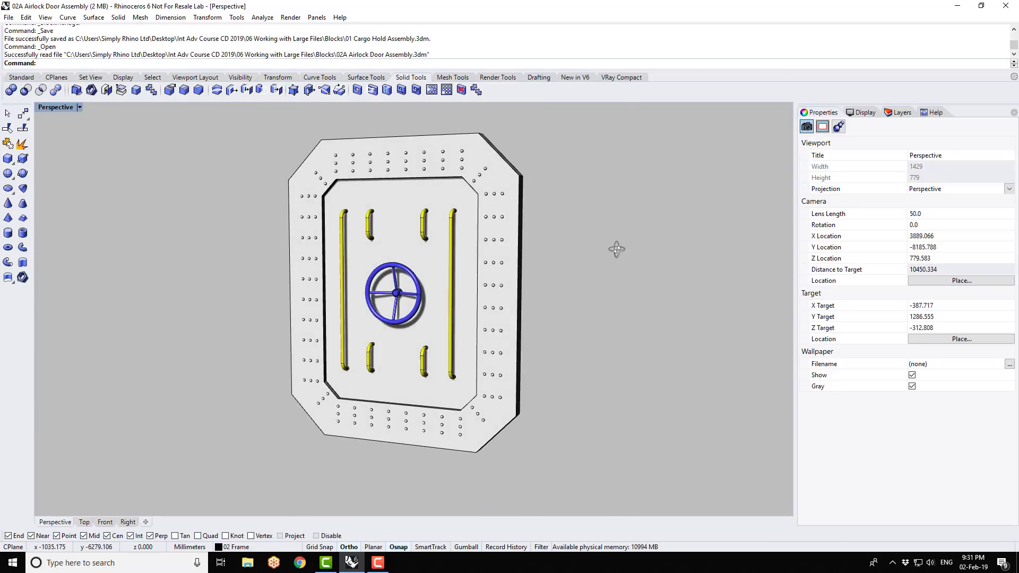
pyautogui.scroll(3, 432, 271)
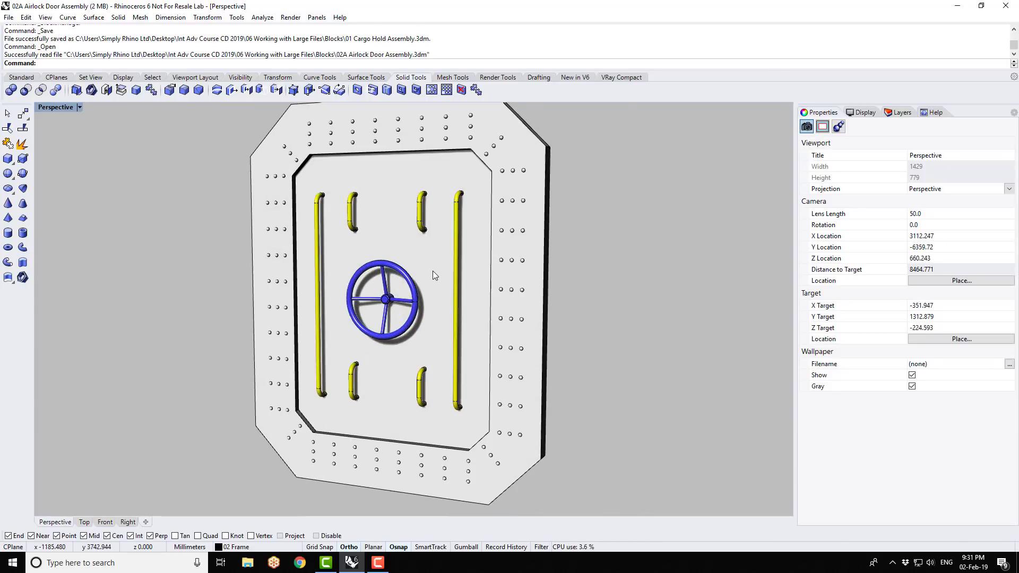
pyautogui.scroll(-2, 432, 271)
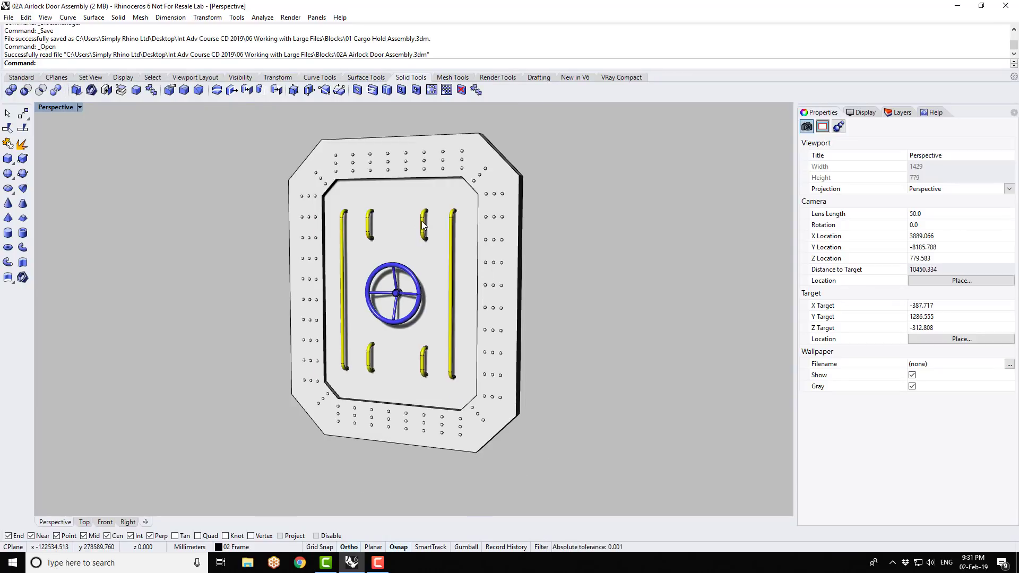
# - Make the 02 Airlock Door Assembly parent layer current and reopen the 01 Cargo Hold Assembly file
pyautogui.click(902, 113)
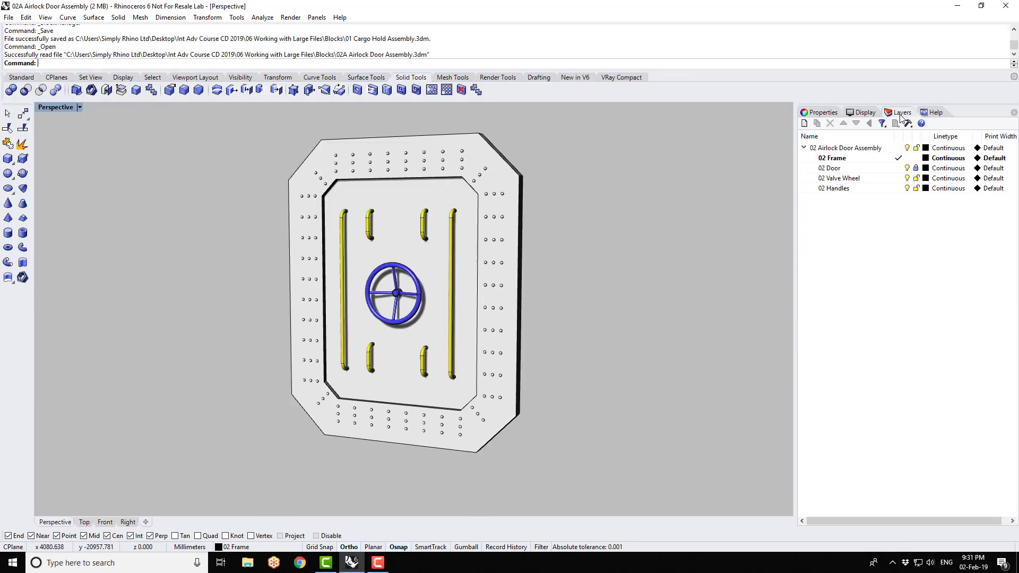
pyautogui.click(899, 148)
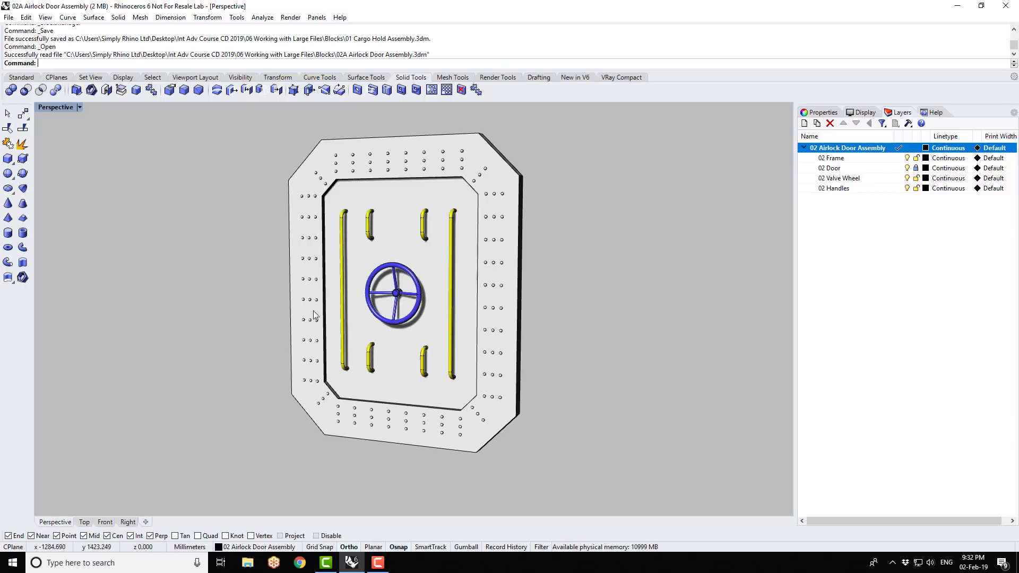
pyautogui.click(8, 18)
pyautogui.click(104, 278)
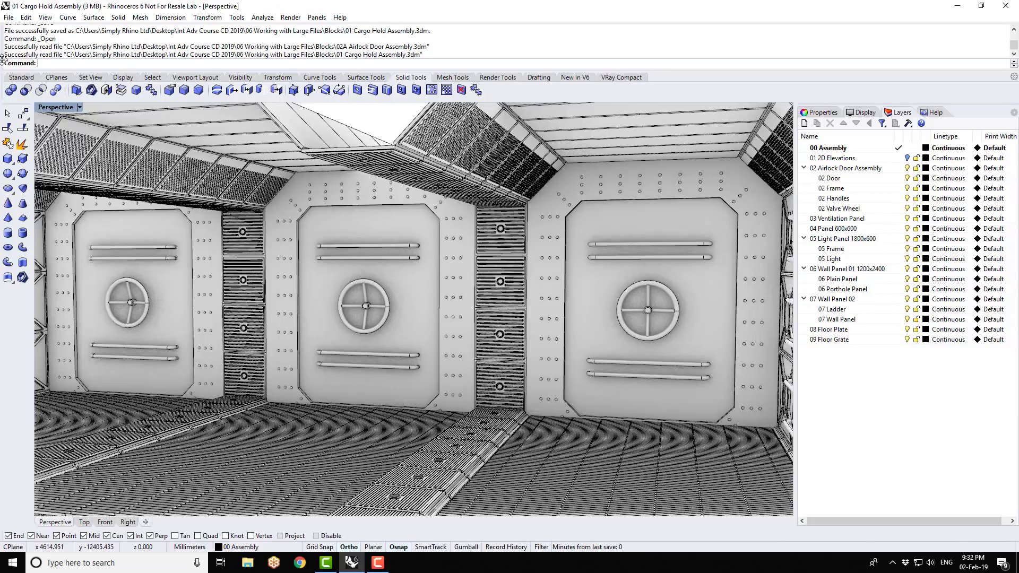
# - Replace the source file of the 02 Airlock Door Assembly block definition with 02A Airlock Door Assembly in the Block Manager
pyautogui.click(28, 19)
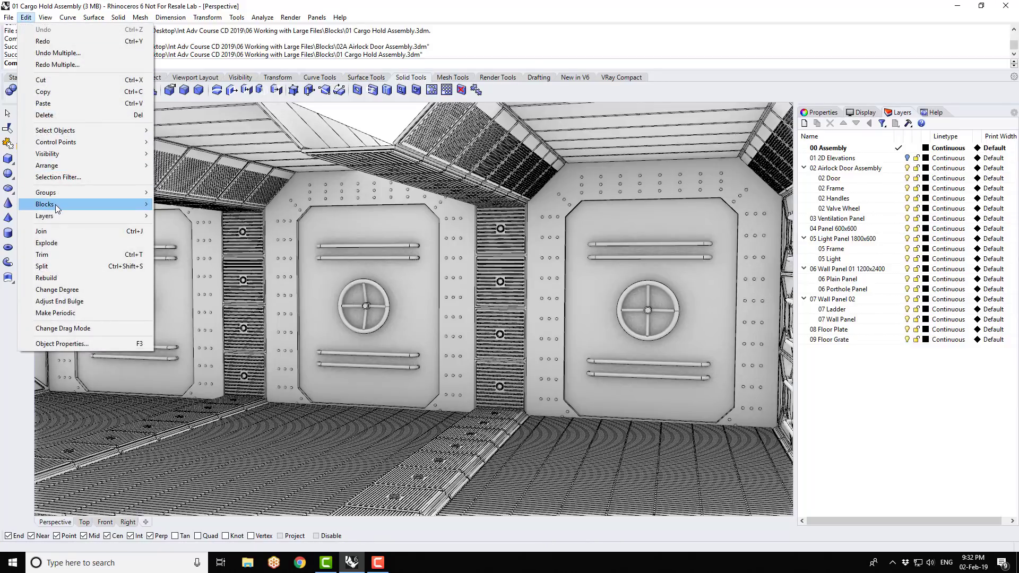
pyautogui.moveTo(68, 211)
pyautogui.click(192, 254)
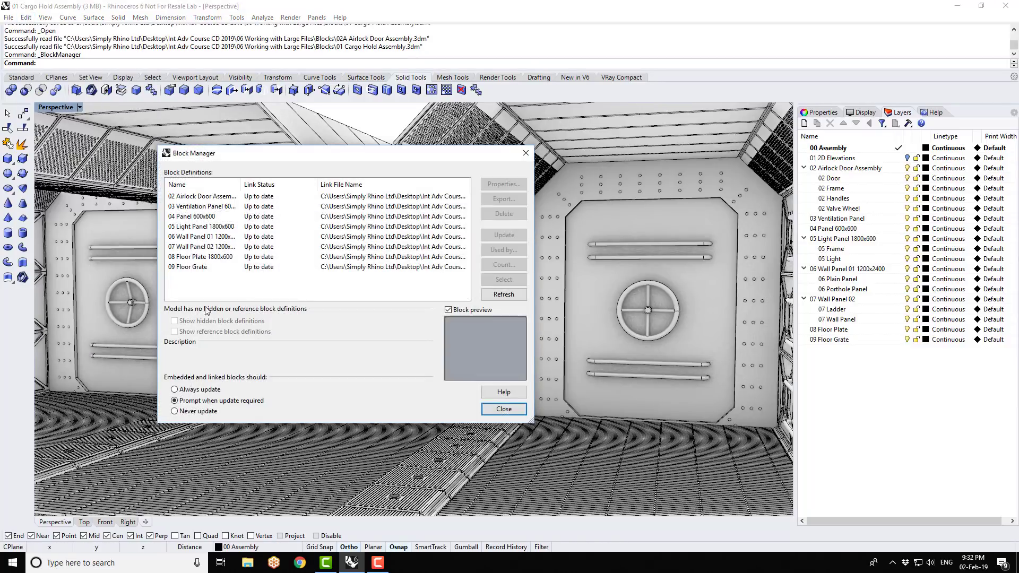
pyautogui.click(215, 198)
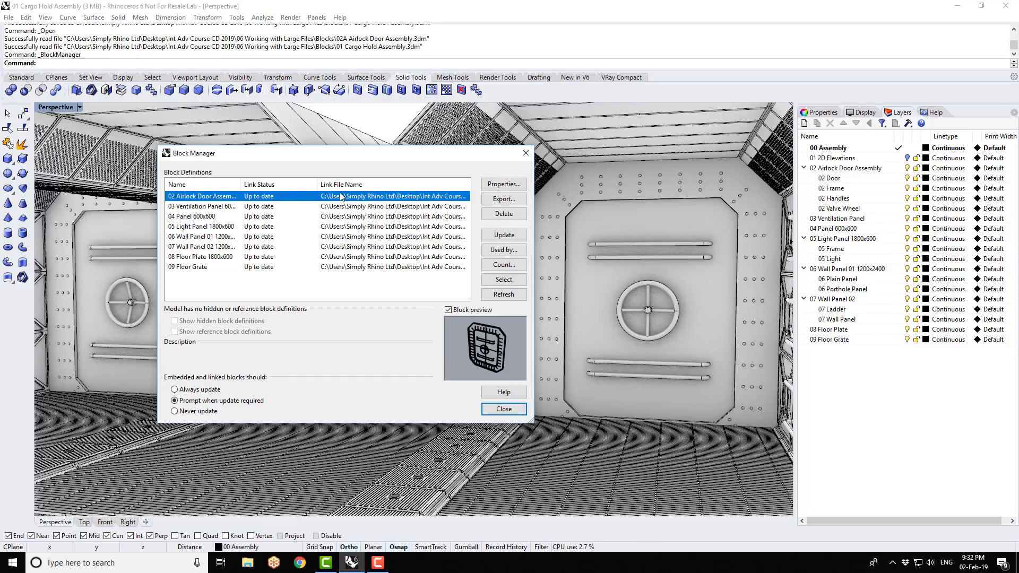
pyautogui.click(504, 185)
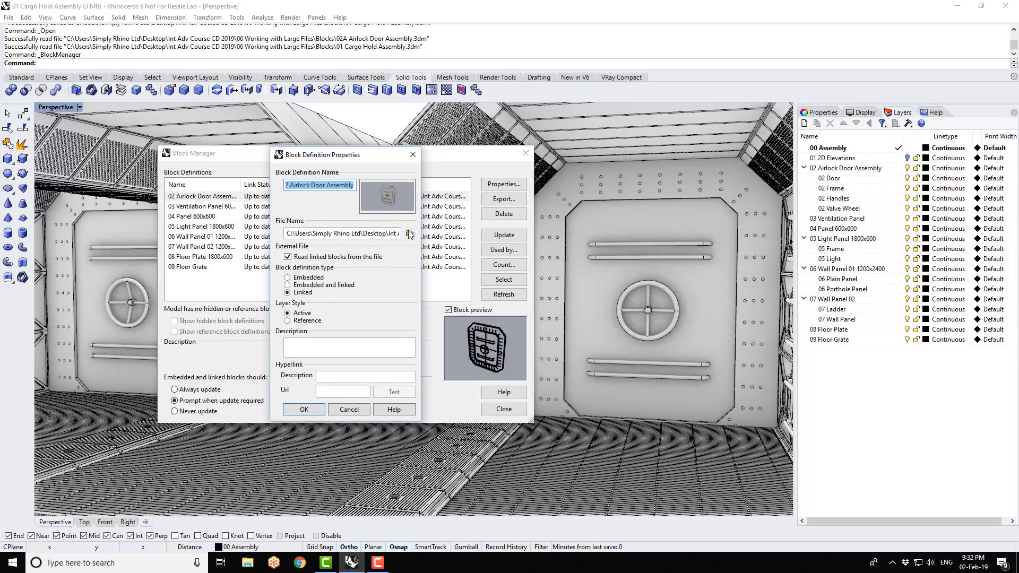
pyautogui.click(410, 234)
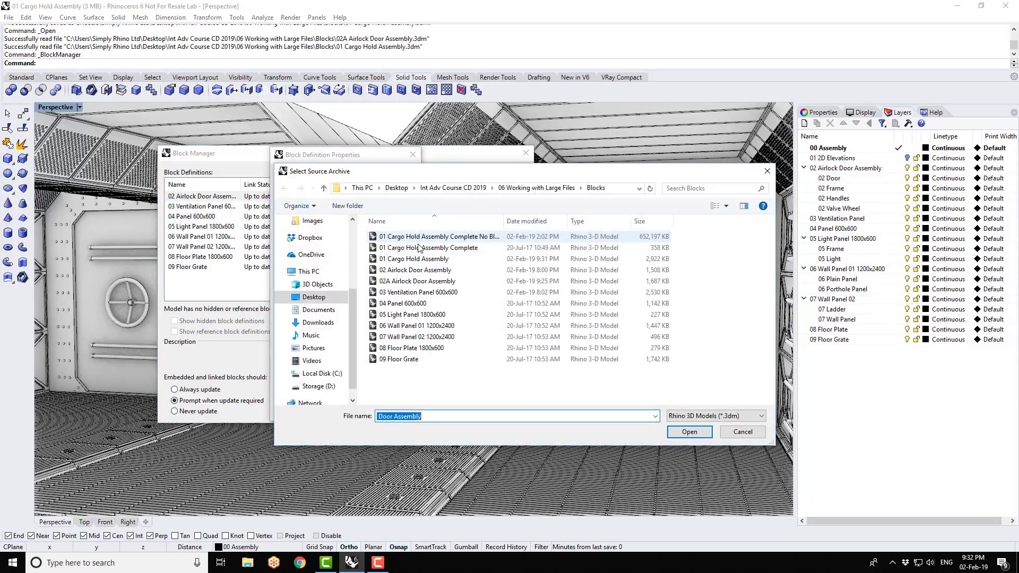
pyautogui.click(435, 281)
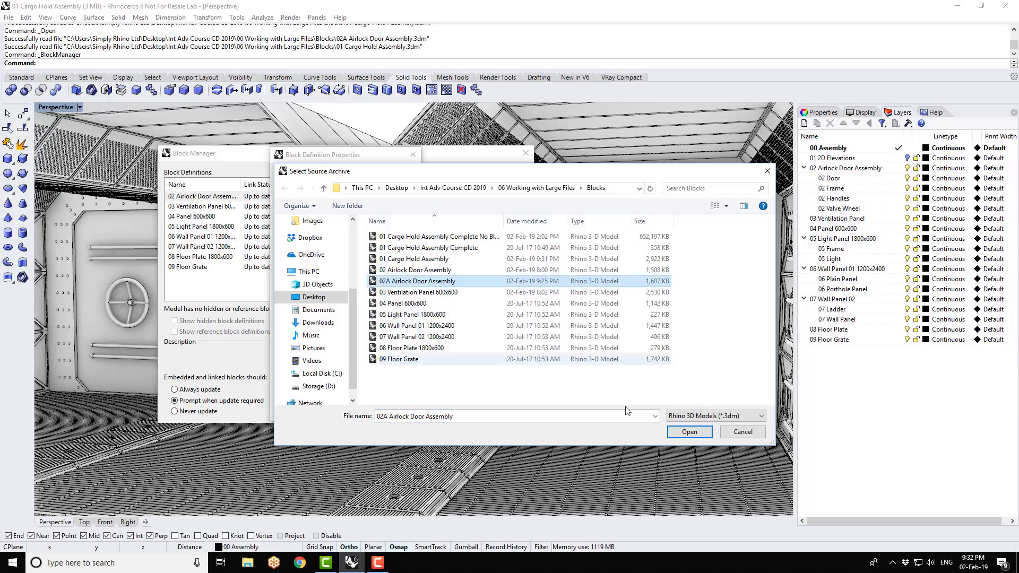
pyautogui.click(686, 433)
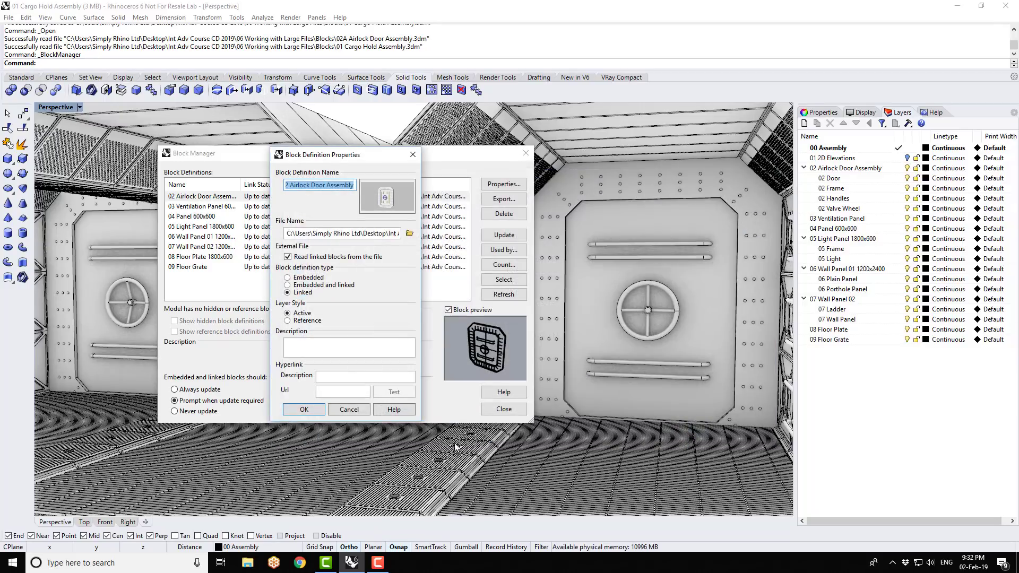
pyautogui.click(307, 413)
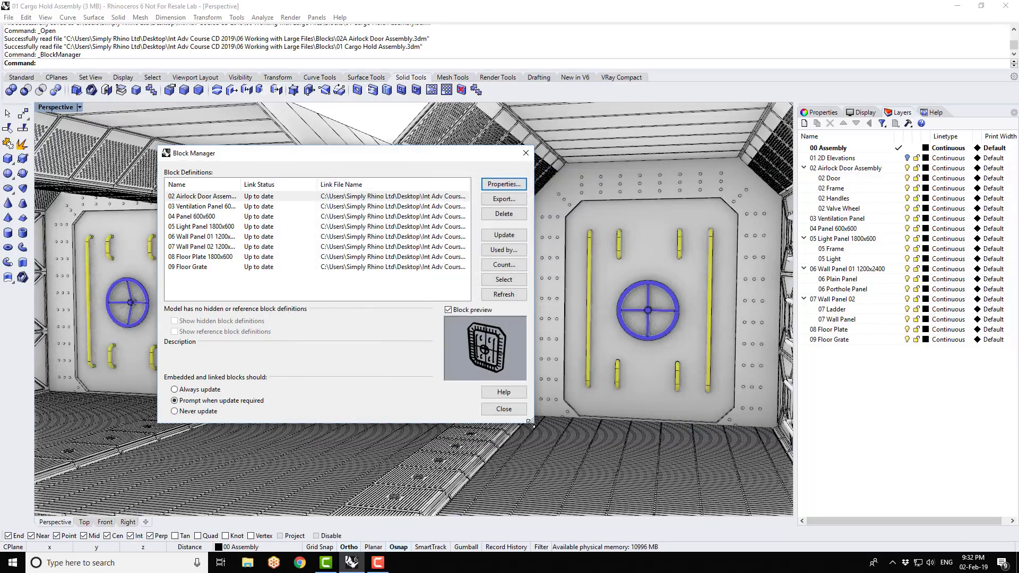
pyautogui.click(504, 409)
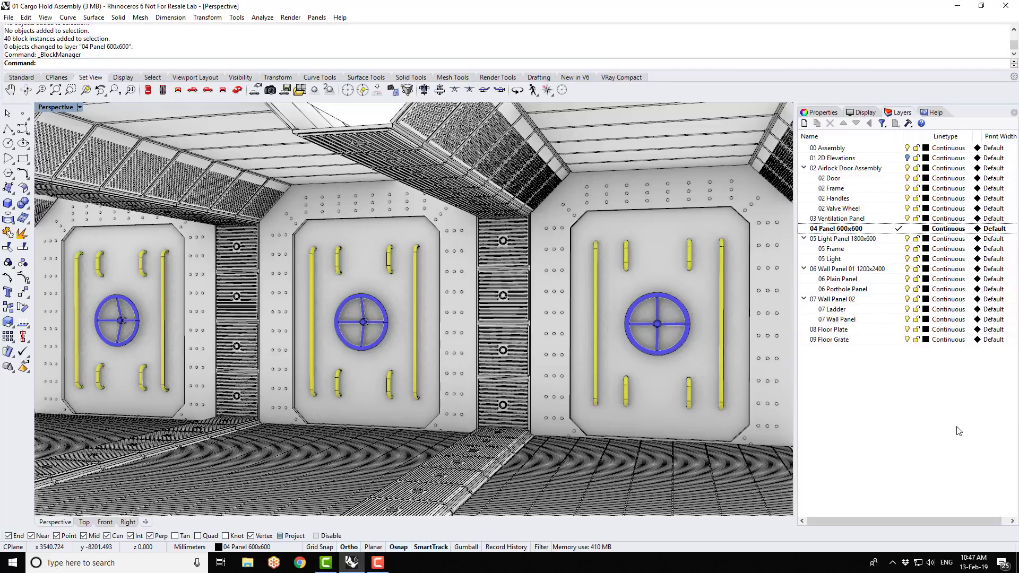
# - Switch the perspective view to Shaded display with a close view of the floor panels between the grates
pyautogui.moveTo(577, 470); pyautogui.dragTo(454, 494, button='right')
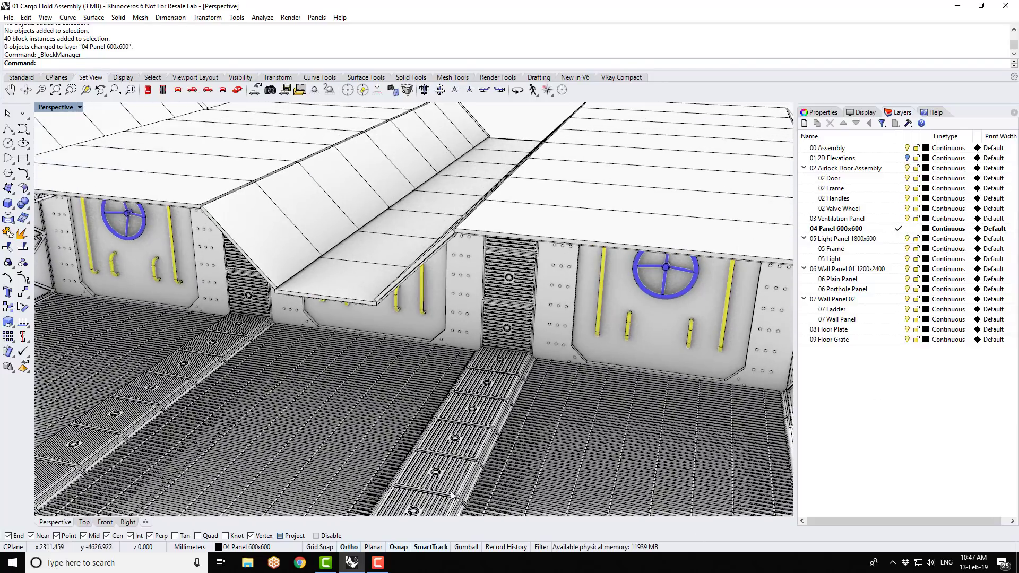
pyautogui.scroll(10, 454, 494)
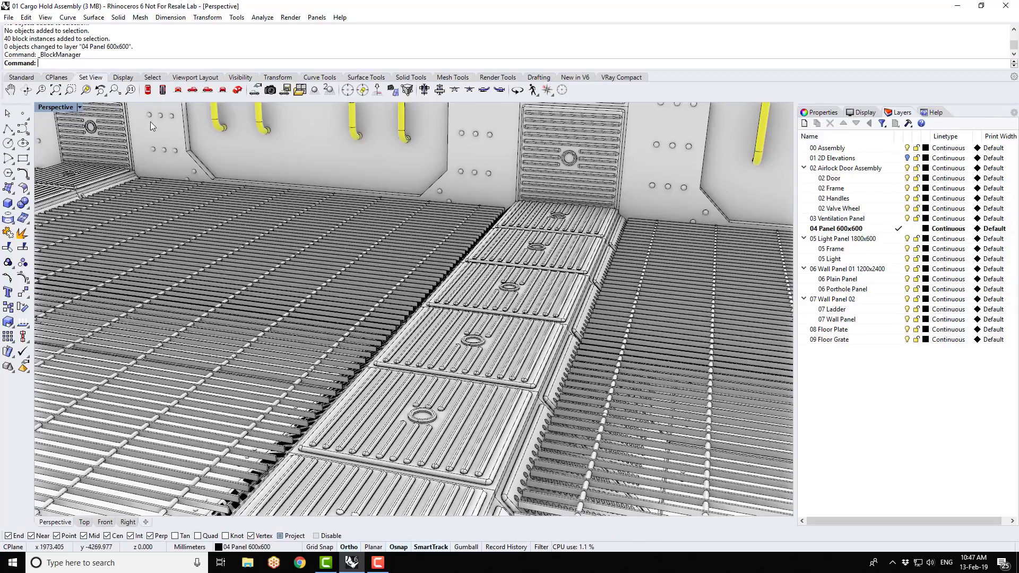
pyautogui.click(79, 108)
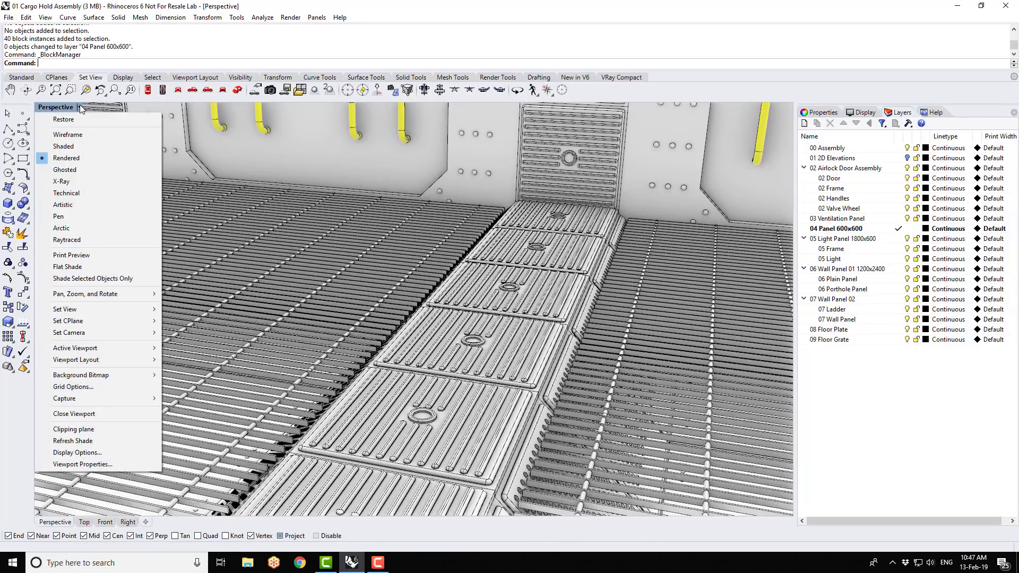
pyautogui.click(78, 147)
pyautogui.scroll(6, 515, 313)
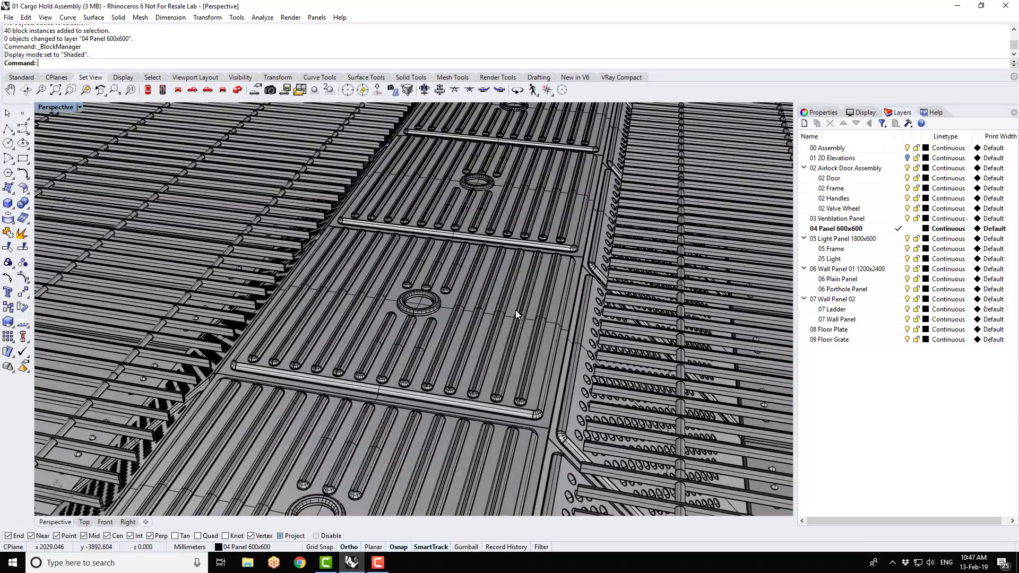
# - Select one of the floor panels and change the 04 Panel 600x600 block definition type to Embedded and linked
pyautogui.click(535, 300)
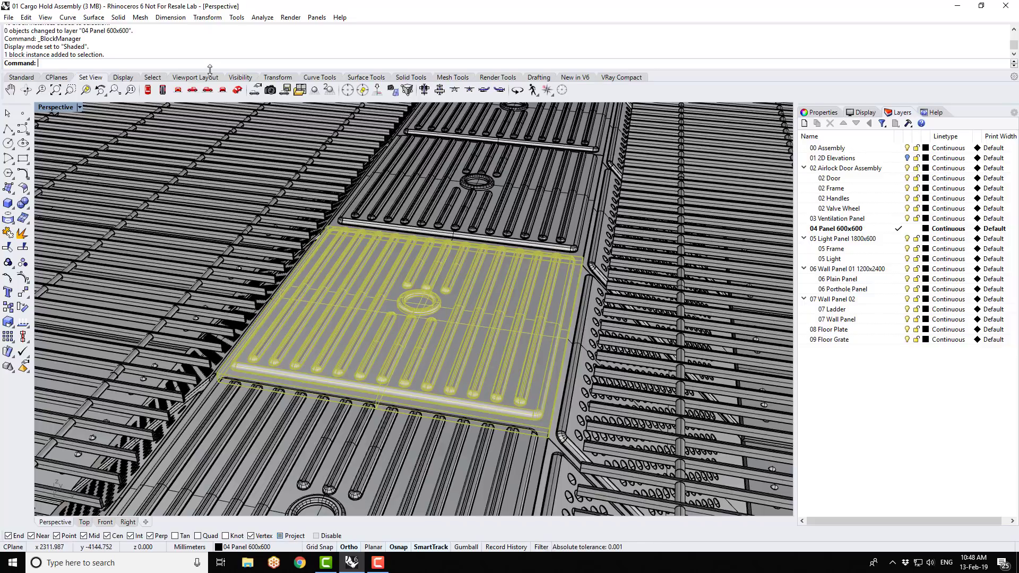
pyautogui.click(28, 17)
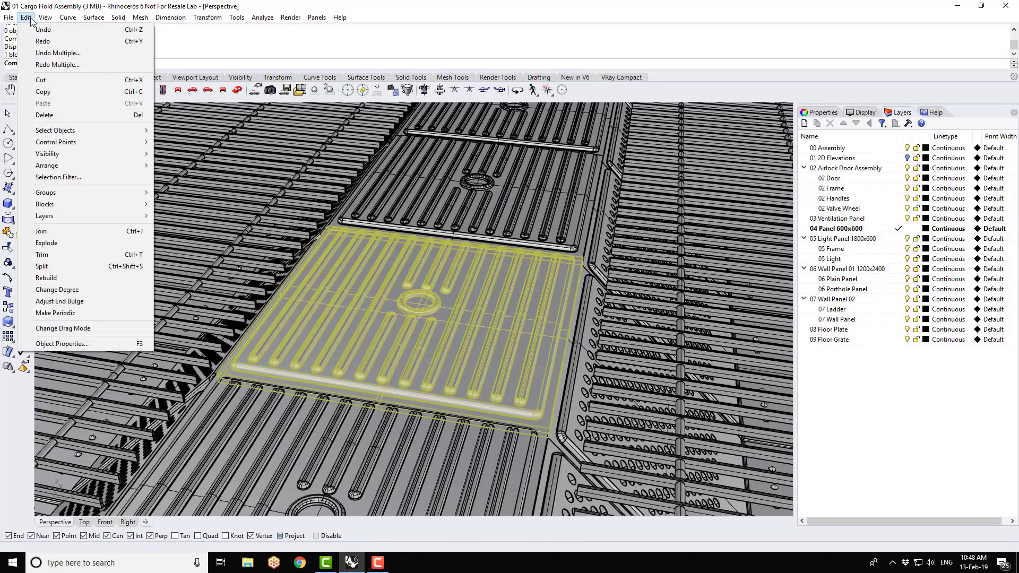
pyautogui.moveTo(56, 204)
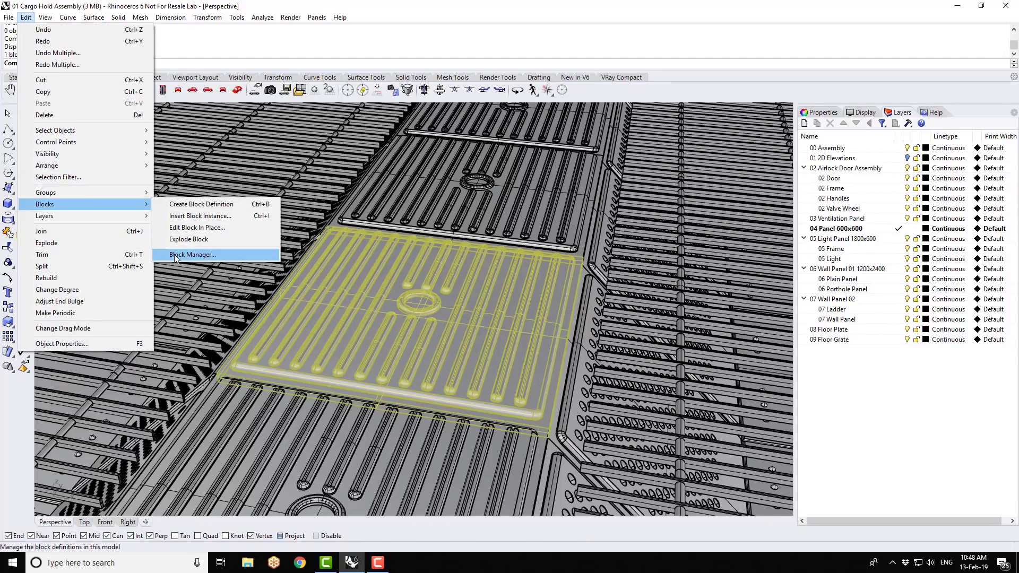
pyautogui.click(174, 256)
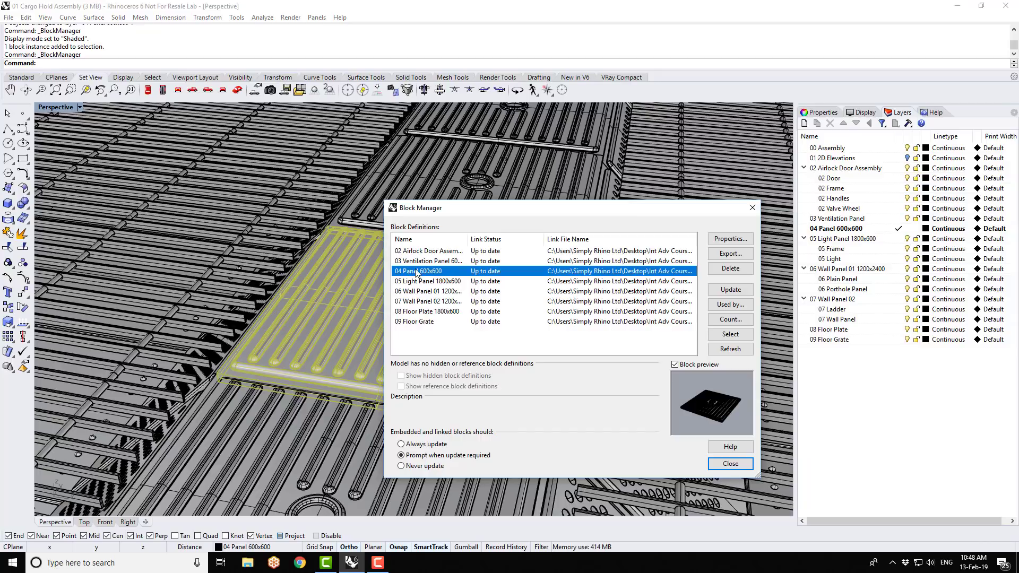
pyautogui.click(745, 240)
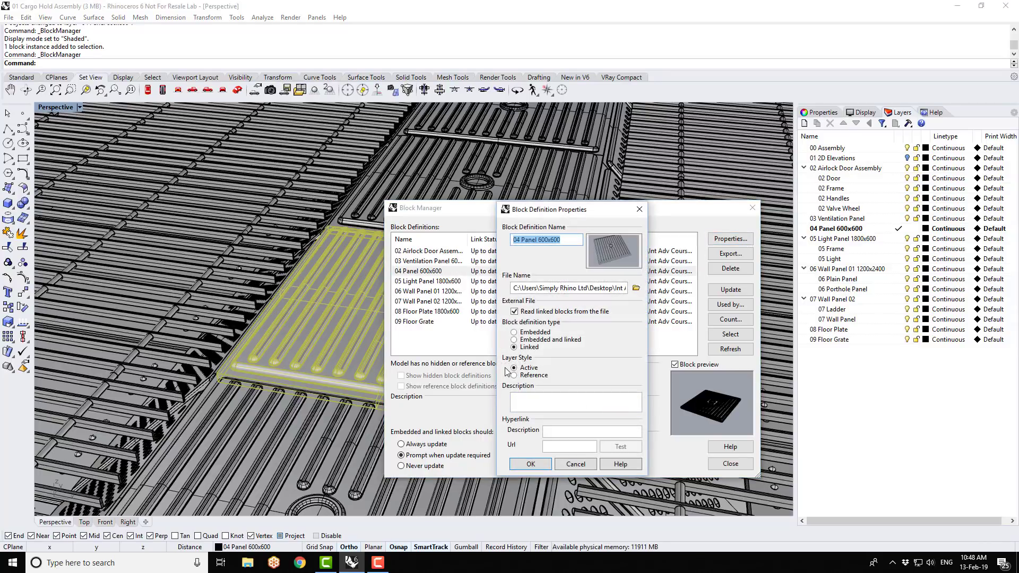
pyautogui.click(514, 340)
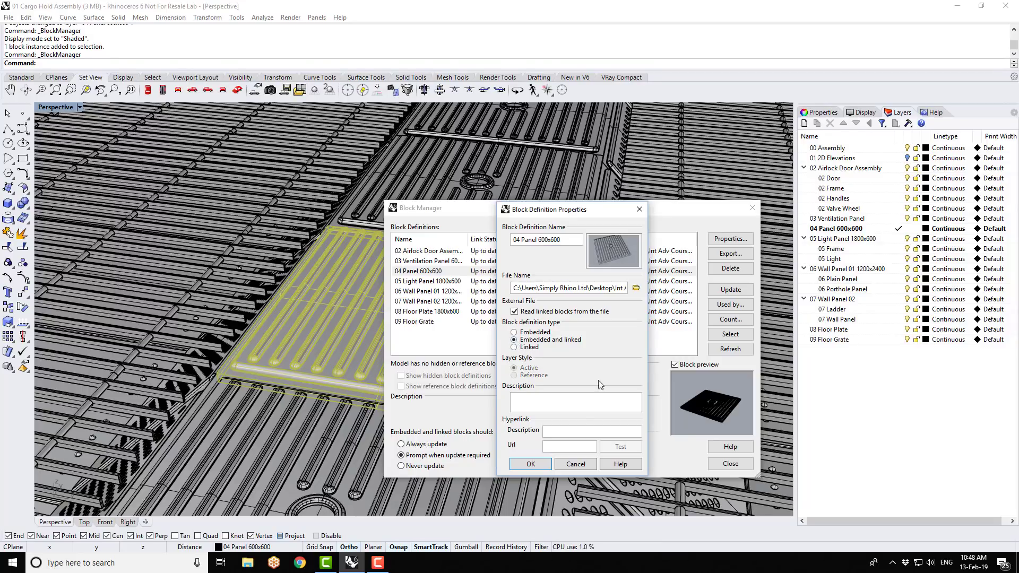
pyautogui.click(531, 465)
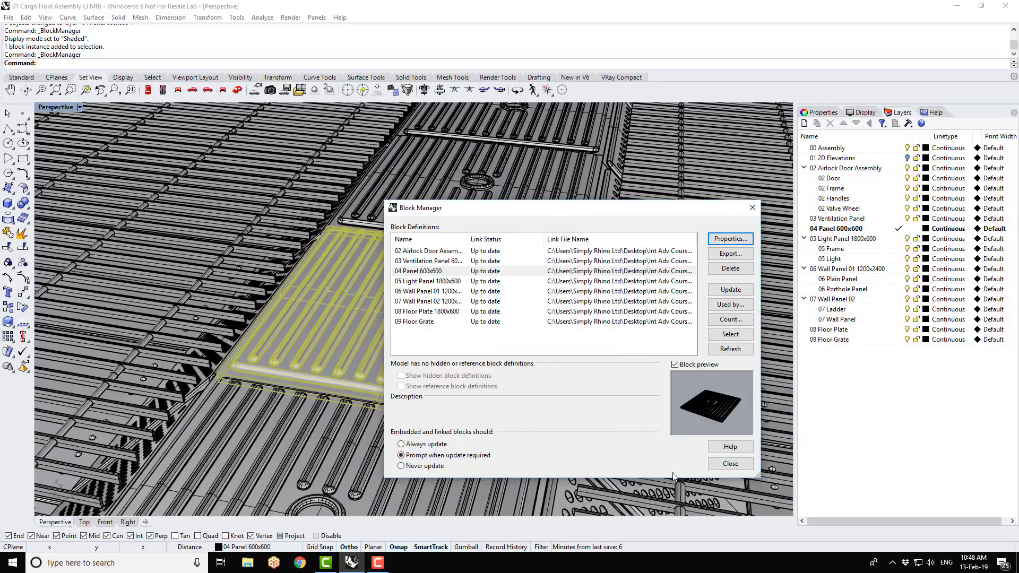
pyautogui.click(731, 464)
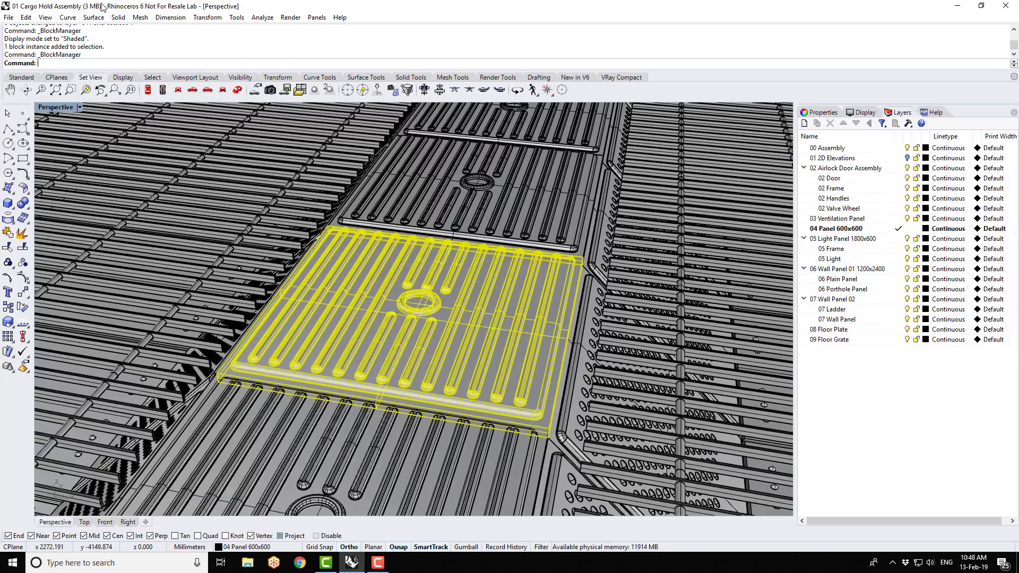
# - Save the assembly file and open the selected panel block for in-place editing of its embedded block definition
pyautogui.click(8, 17)
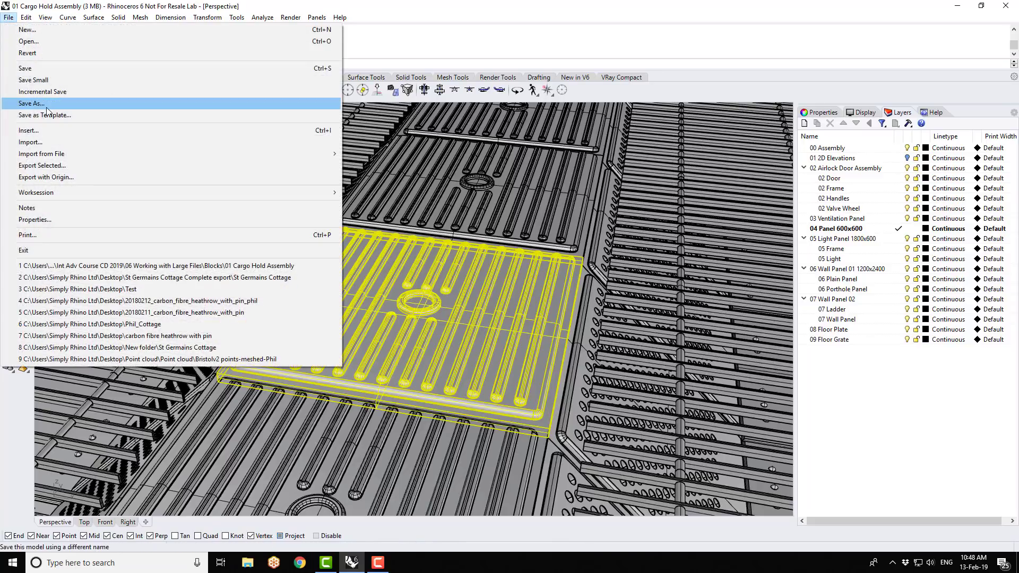
pyautogui.click(43, 68)
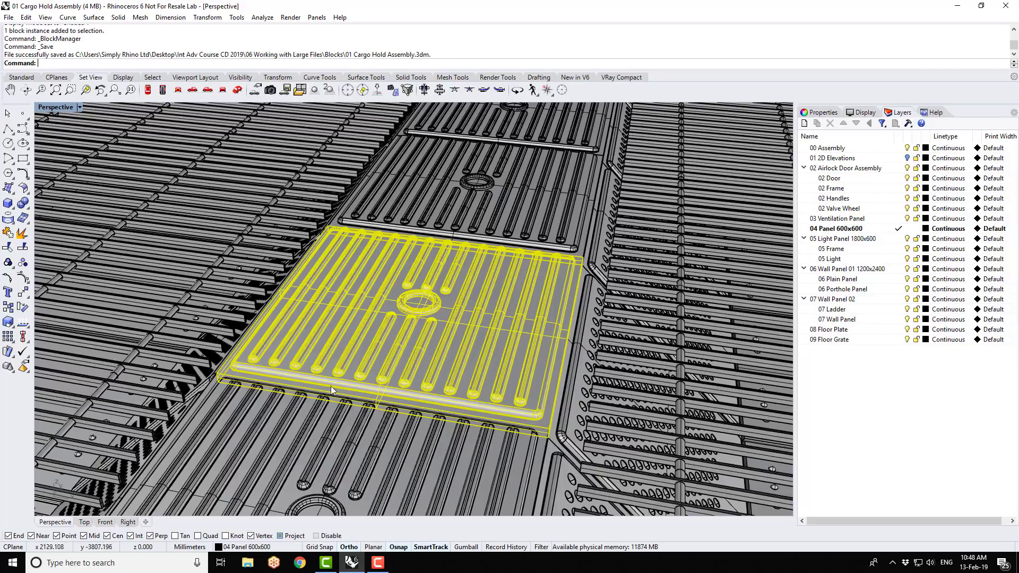
pyautogui.click(28, 19)
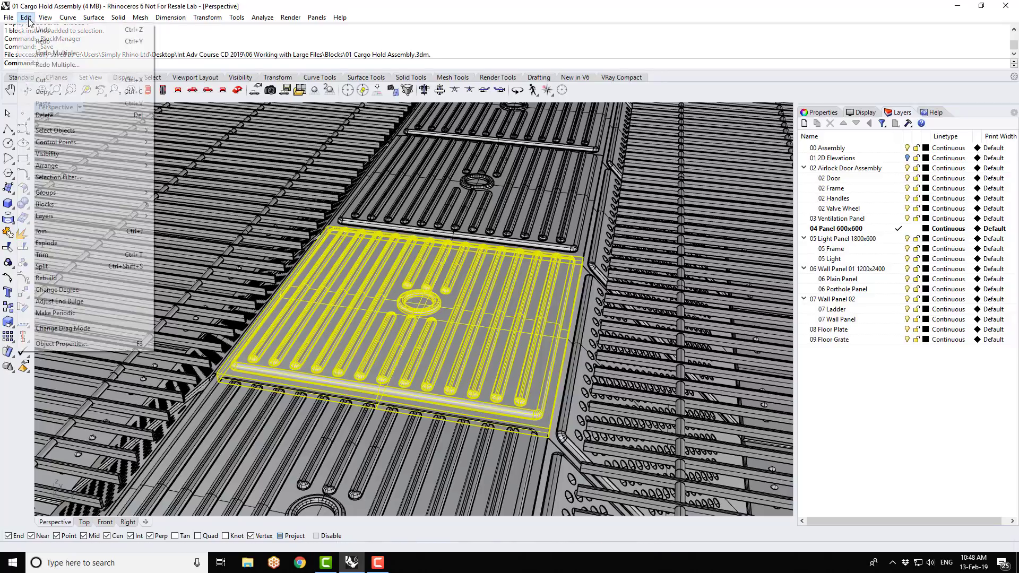
pyautogui.moveTo(84, 205)
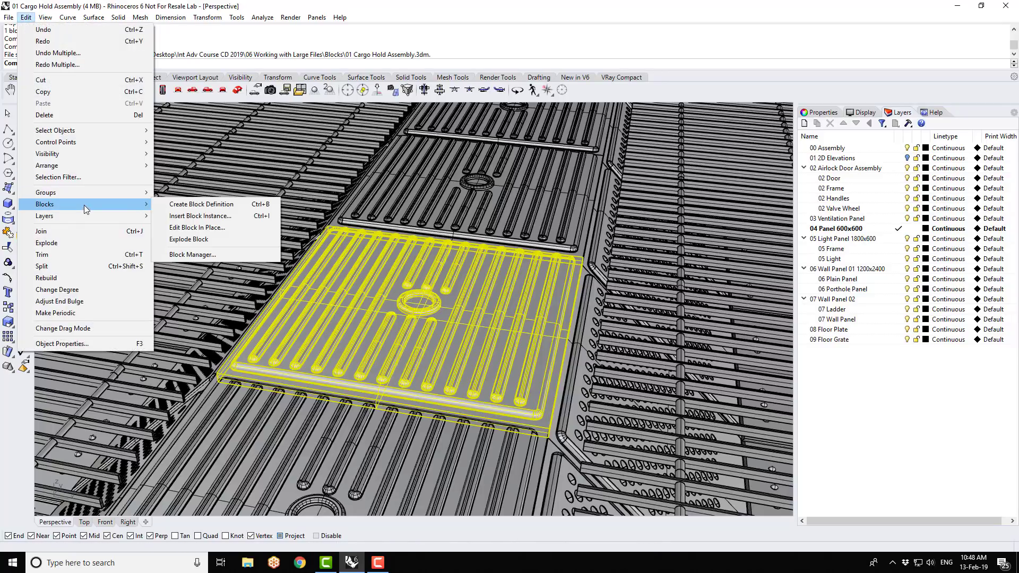
pyautogui.click(207, 229)
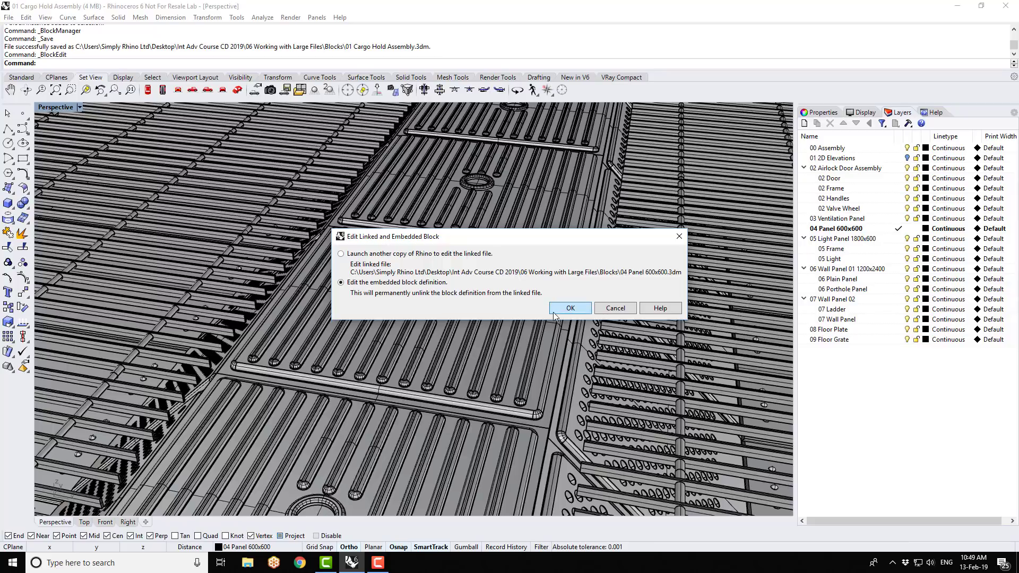
pyautogui.click(582, 311)
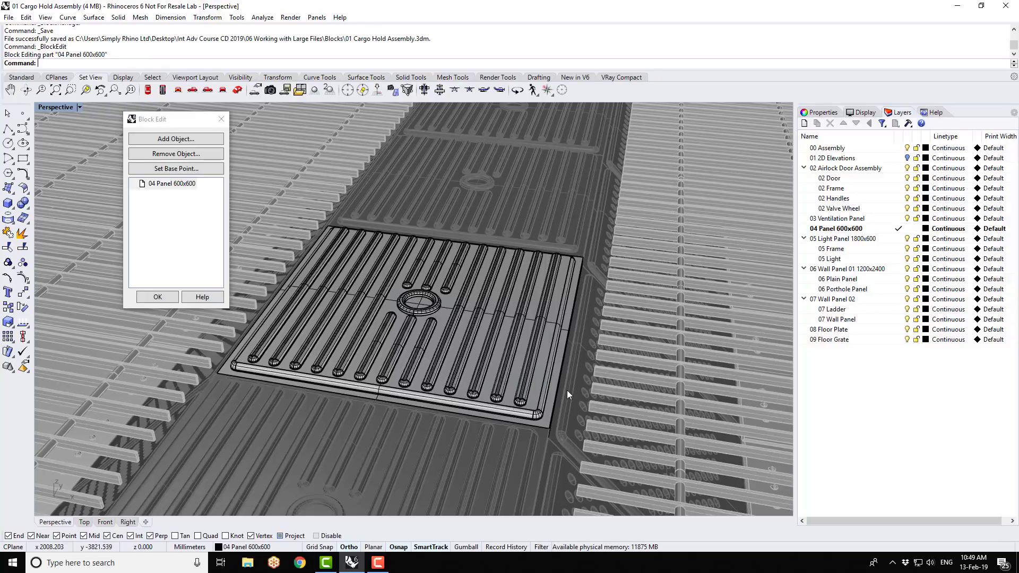
# - Extract the flat top face from the 04 Panel 600x600 geometry as a separate surface
pyautogui.scroll(3, 484, 390)
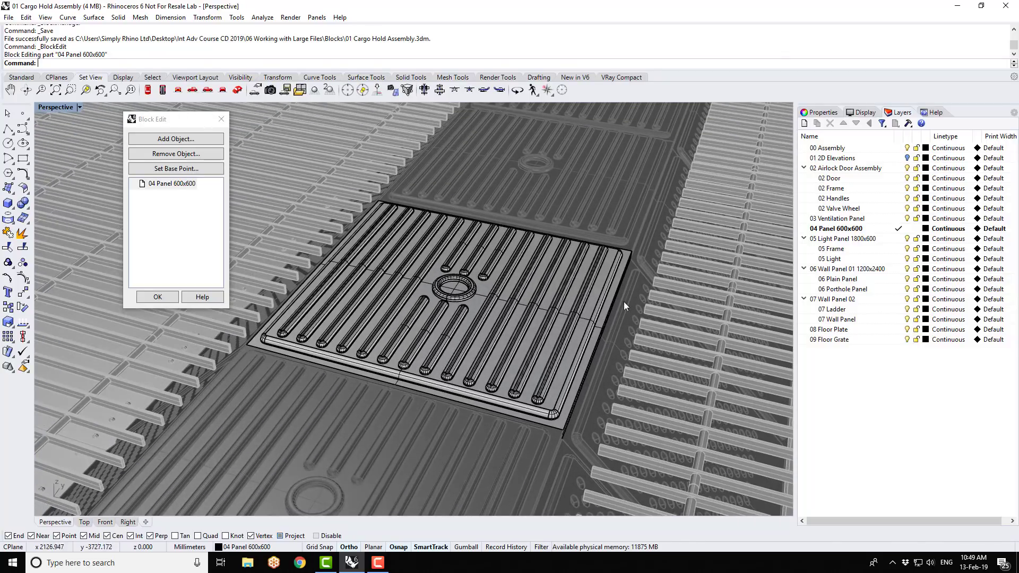
pyautogui.scroll(2, 626, 302)
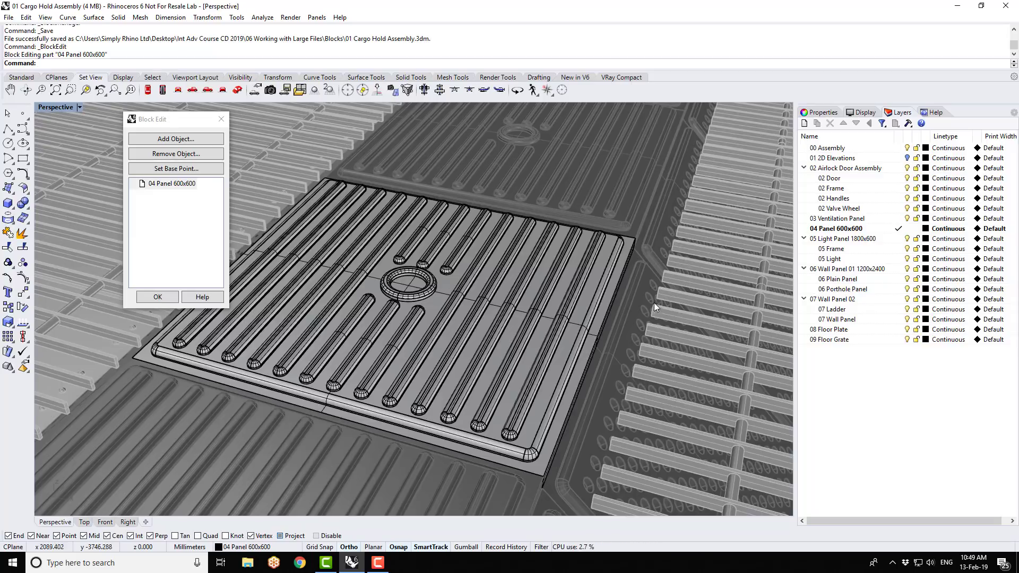
pyautogui.rightClick(21, 235)
pyautogui.click(428, 301)
pyautogui.press('Return')
# - Delete the panel's central ring and the short raised ribs on both sides of it
pyautogui.click(407, 294)
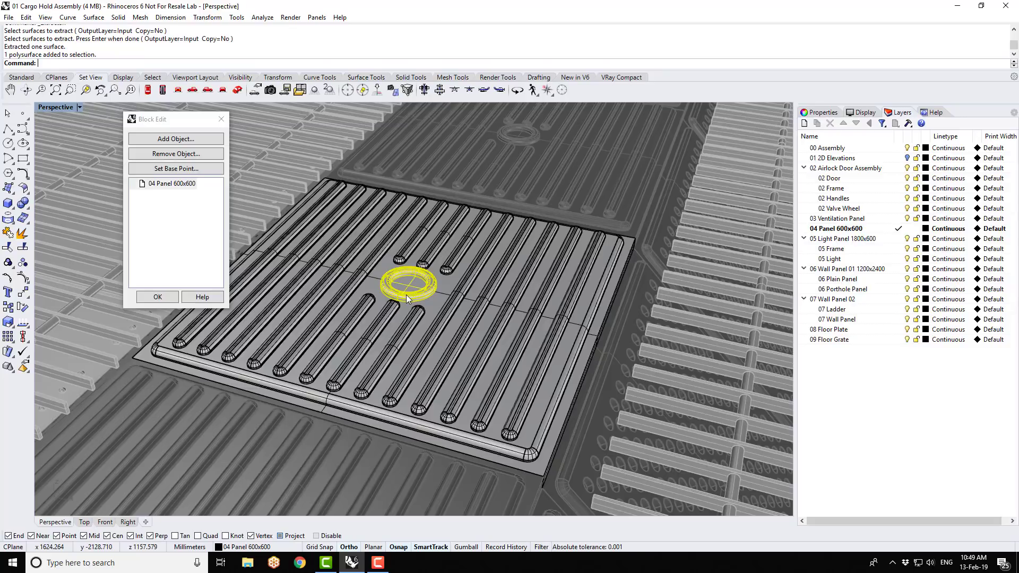
pyautogui.press('Delete')
pyautogui.click(411, 323)
pyautogui.press('Delete')
pyautogui.click(385, 316)
pyautogui.press('Delete')
pyautogui.click(364, 306)
pyautogui.press('Delete')
pyautogui.click(405, 252)
pyautogui.press('Delete')
pyautogui.click(424, 257)
pyautogui.press('Delete')
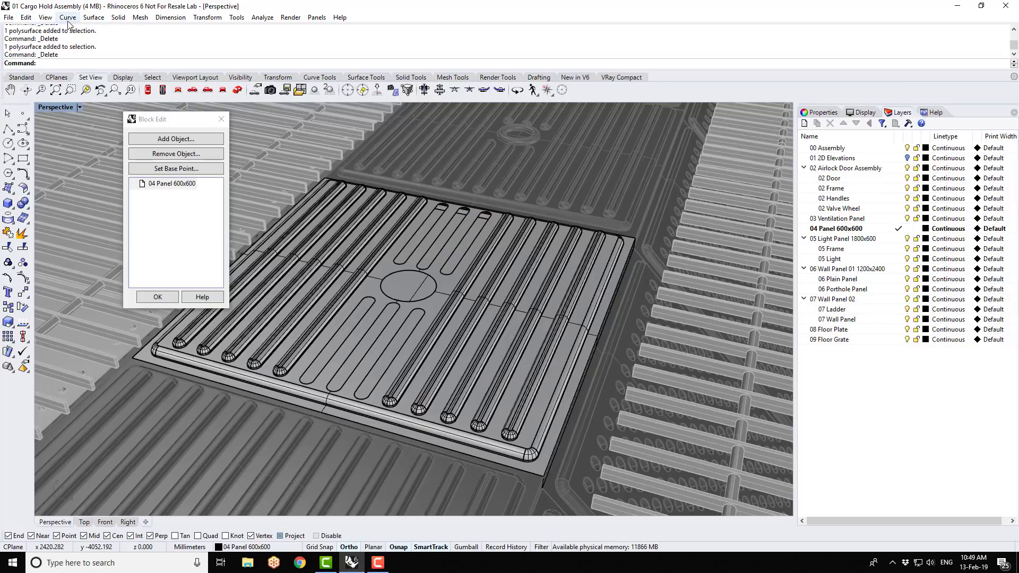
# - Untrim the central circular hole and the short slot holes left in the panel's top surface
pyautogui.click(94, 17)
pyautogui.moveTo(150, 340)
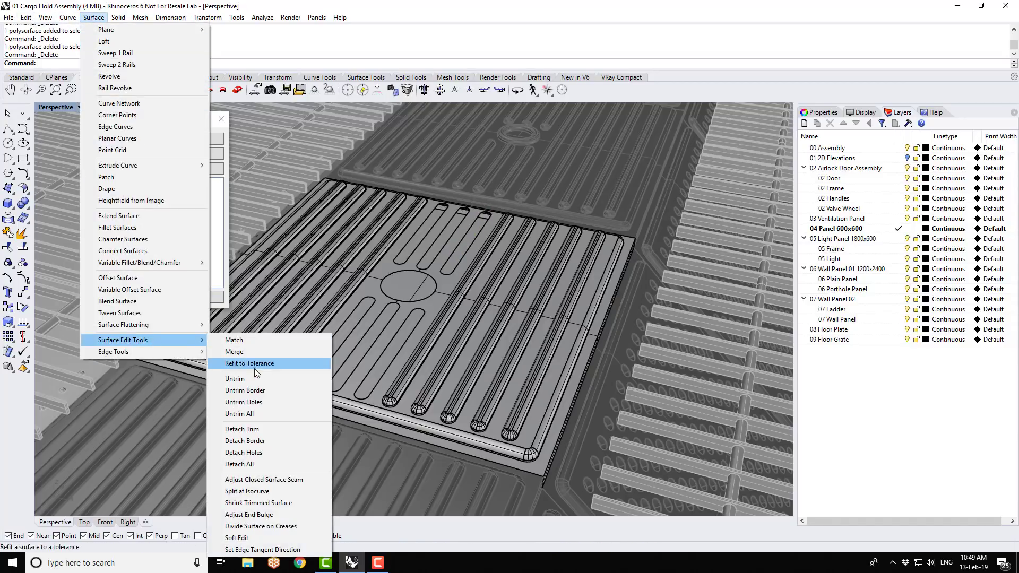
pyautogui.click(257, 378)
pyautogui.click(303, 383)
pyautogui.click(329, 389)
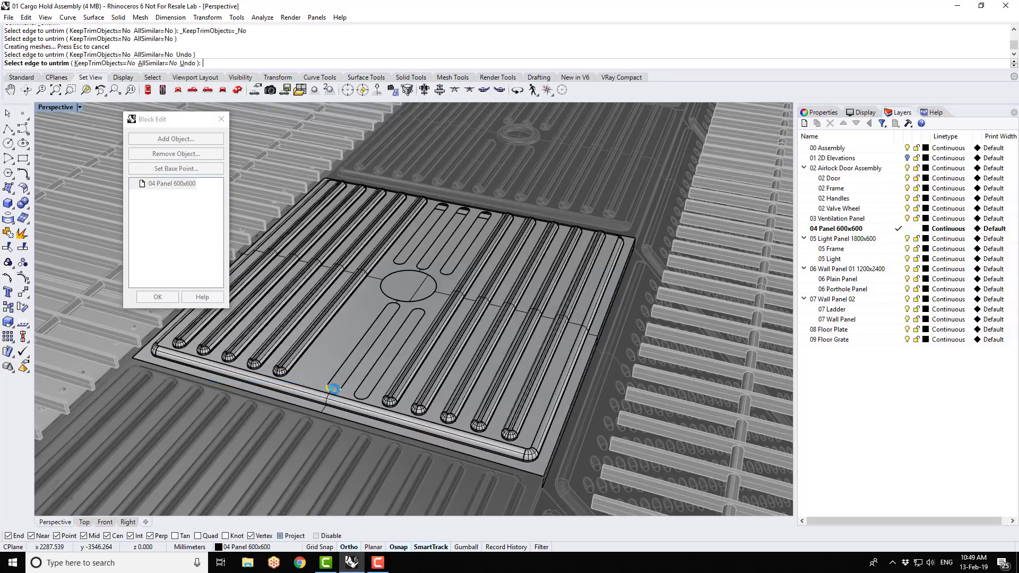
pyautogui.click(357, 399)
pyautogui.click(425, 295)
pyautogui.click(449, 273)
pyautogui.click(431, 267)
pyautogui.click(403, 259)
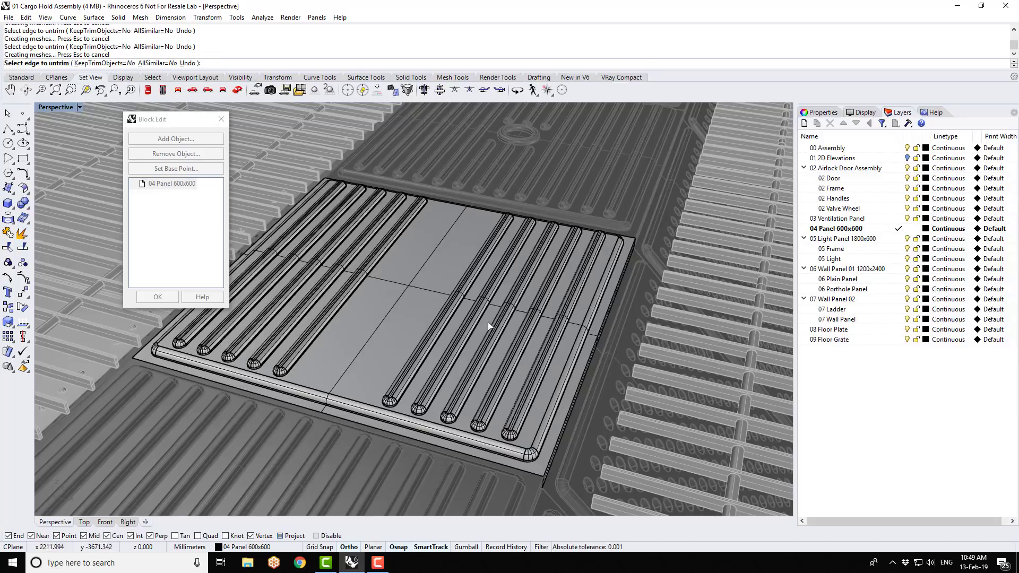
# - Join all of the panel's surfaces and polysurfaces into one solid and accept the in-place block edit
pyautogui.scroll(-3, 490, 324)
pyautogui.scroll(-1, 495, 330)
pyautogui.moveTo(266, 195); pyautogui.dragTo(643, 444)
pyautogui.press('Escape')
pyautogui.hotkey('ctrl', 'a')
pyautogui.scroll(2, 504, 343)
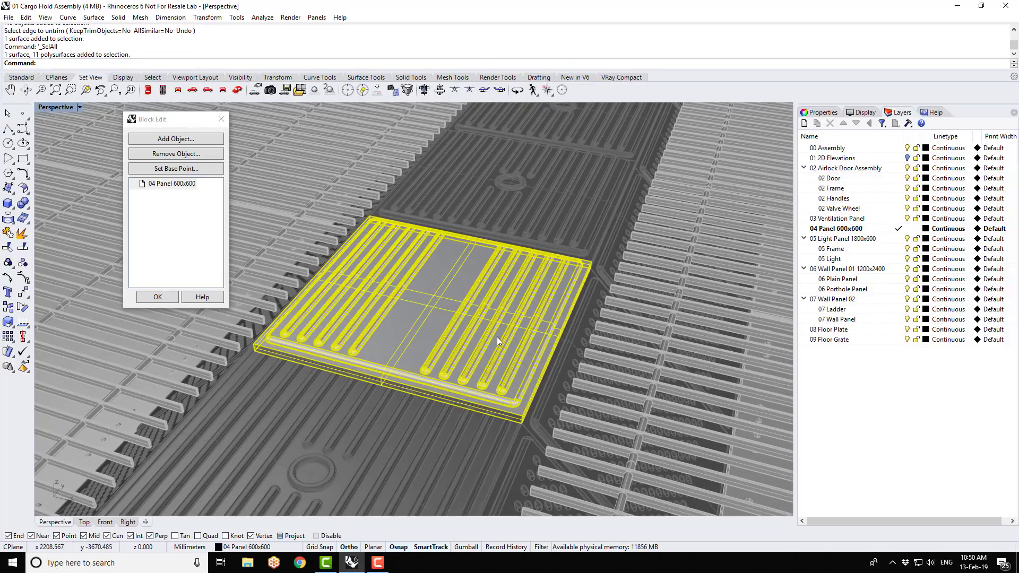
pyautogui.click(8, 233)
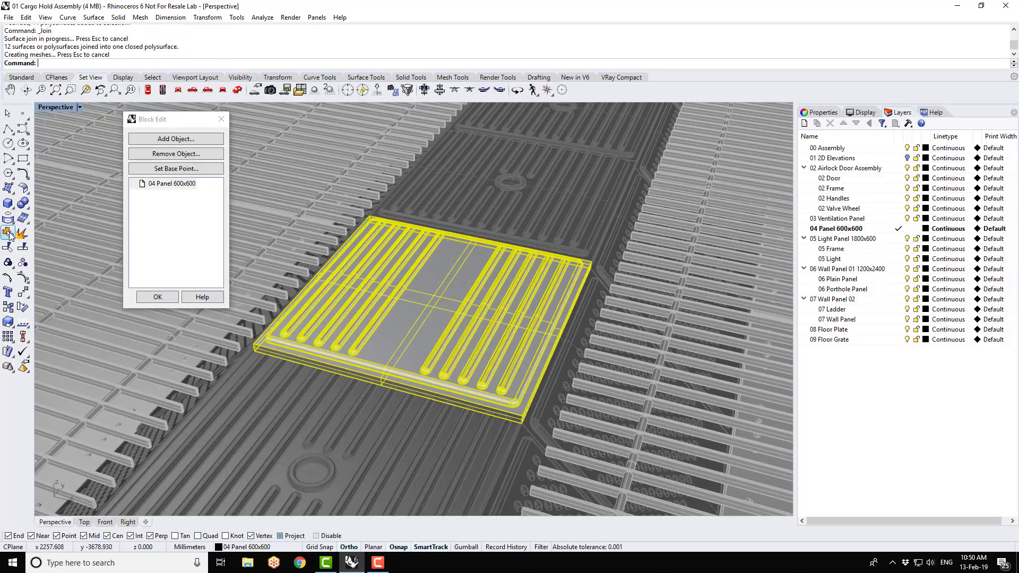
pyautogui.click(731, 325)
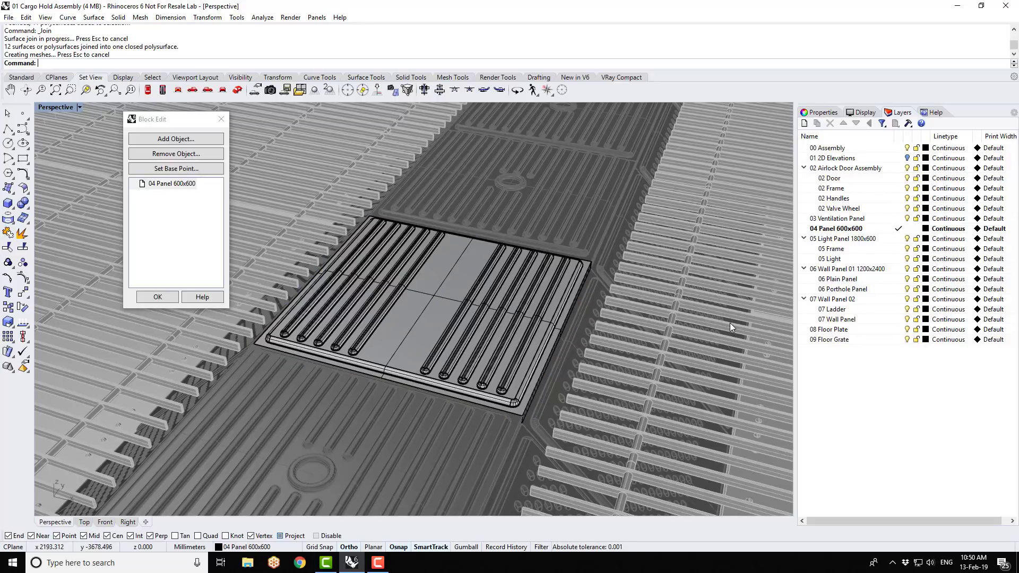
pyautogui.click(158, 297)
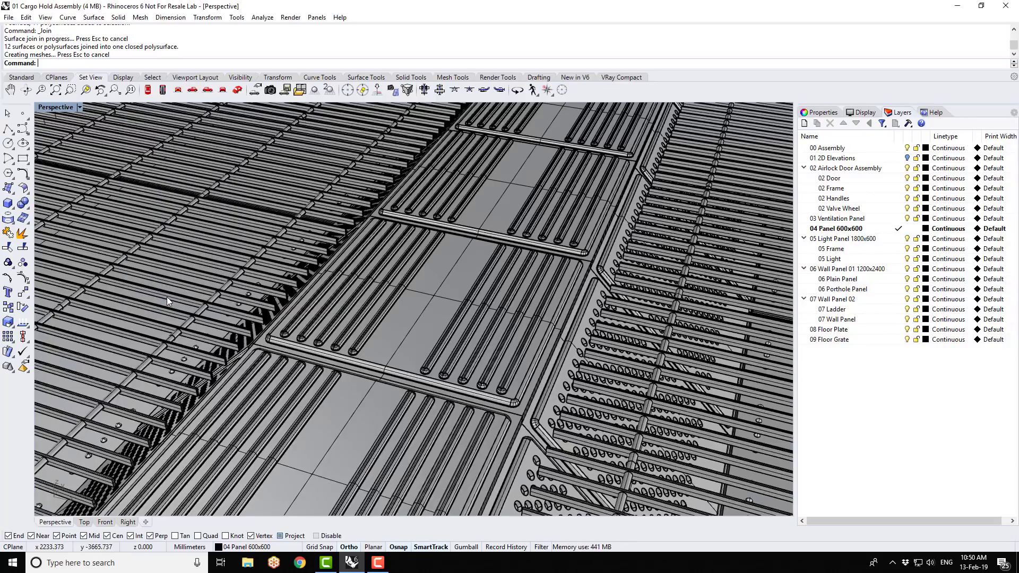
# - Set the Perspective viewport's display mode to Rendered and view the edited panels between the airlock doors
pyautogui.scroll(5, 457, 398)
pyautogui.scroll(4, 468, 380)
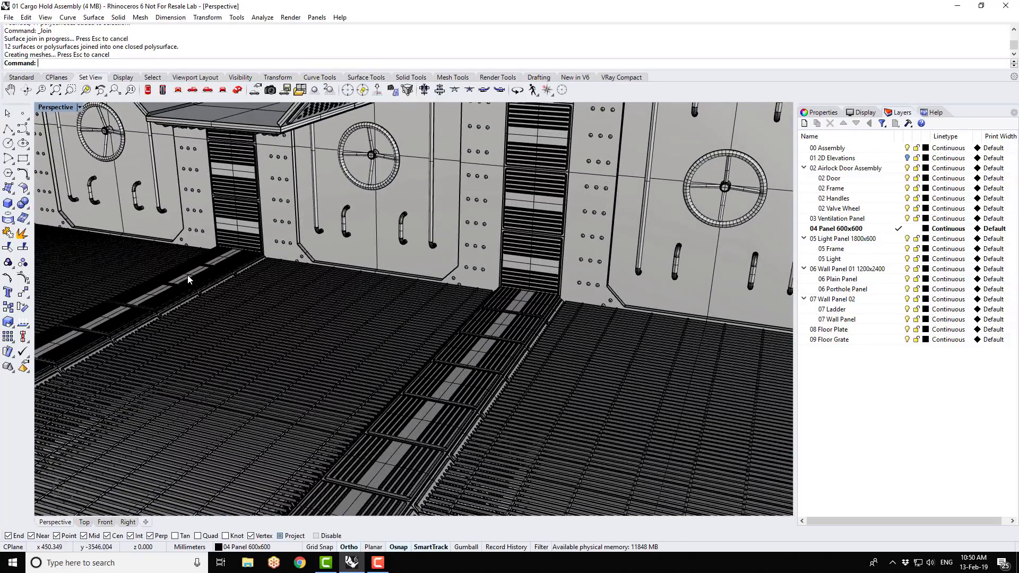
pyautogui.click(207, 272)
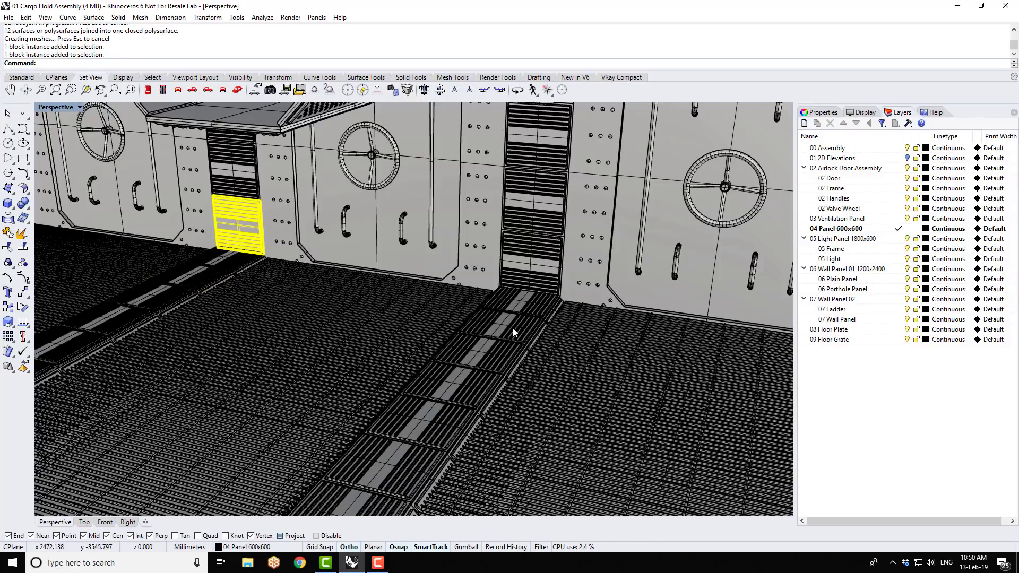
pyautogui.press('Escape')
pyautogui.moveTo(523, 379); pyautogui.dragTo(412, 257, button='right')
pyautogui.scroll(5, 373, 270)
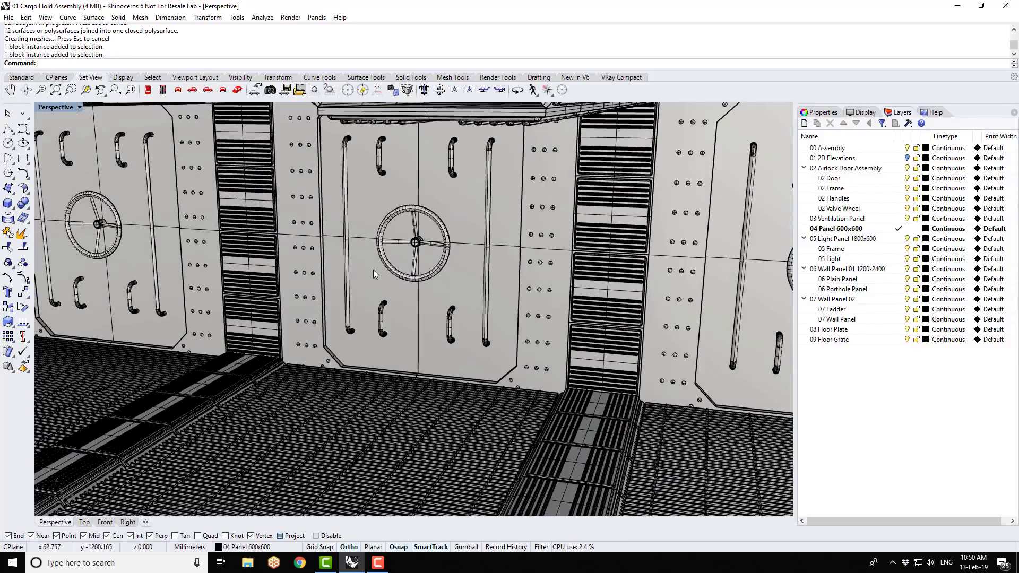
pyautogui.click(80, 107)
pyautogui.click(78, 158)
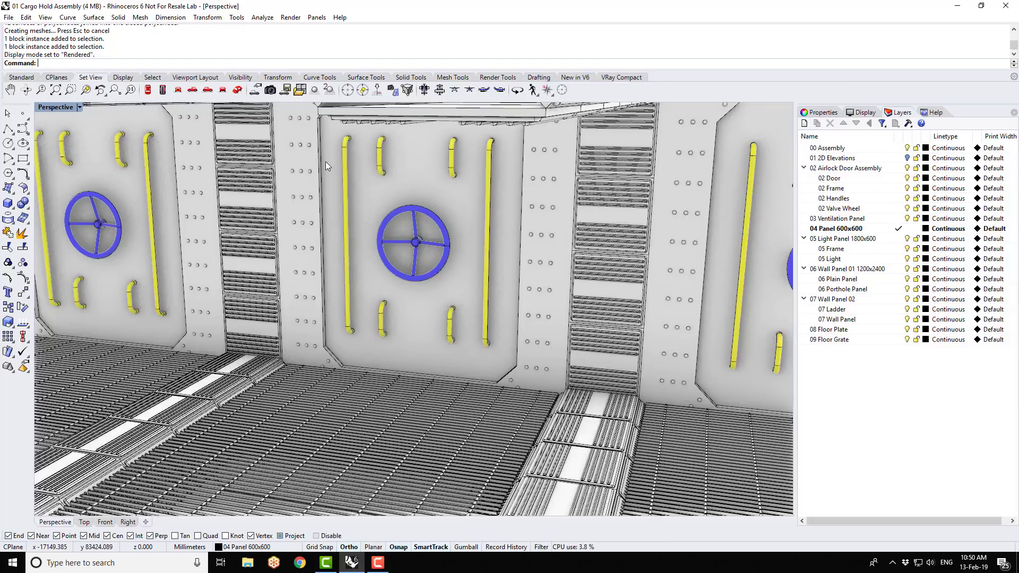
pyautogui.moveTo(464, 305); pyautogui.dragTo(462, 292, button='right')
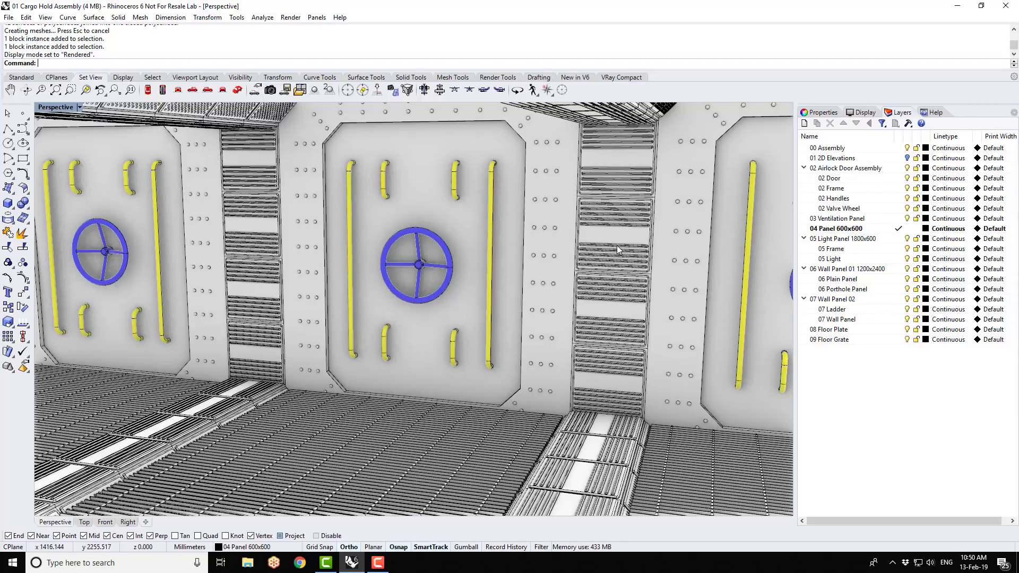
# - Change the 04 Panel 600x600 block definition to Linked in the Block Manager, with the 04 Panel 600x600 file as its source
pyautogui.click(26, 17)
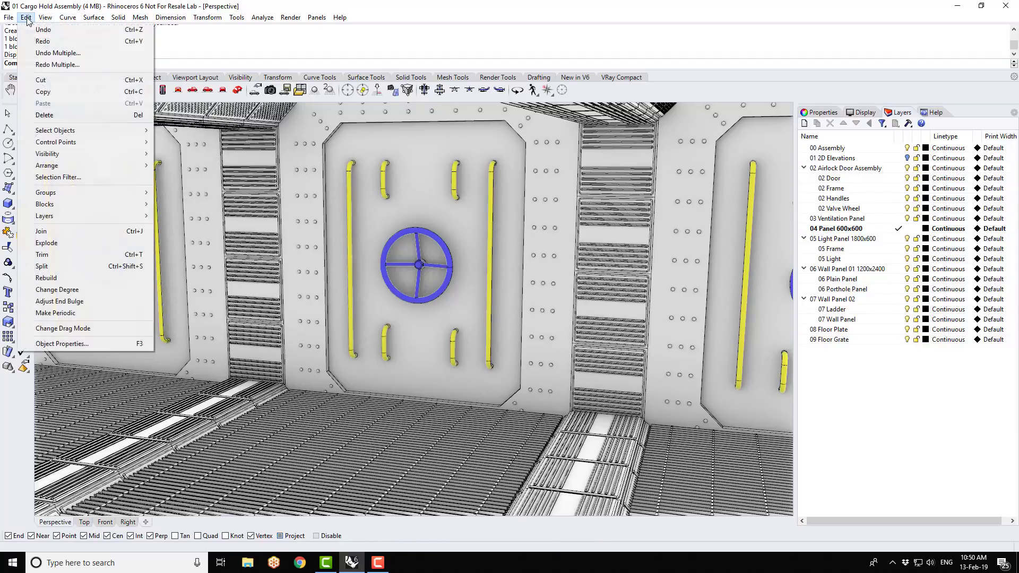
pyautogui.moveTo(59, 209)
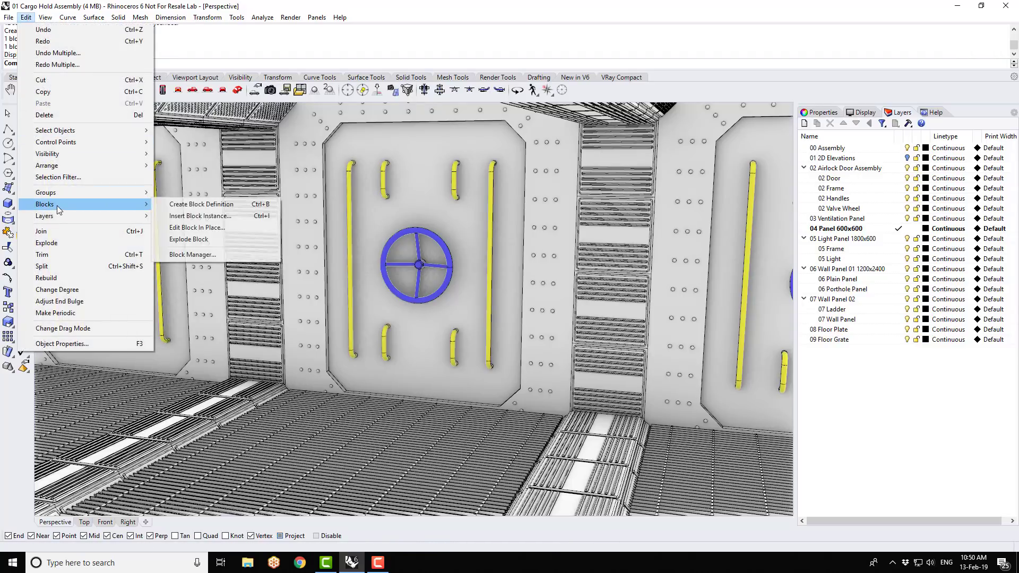
pyautogui.click(192, 256)
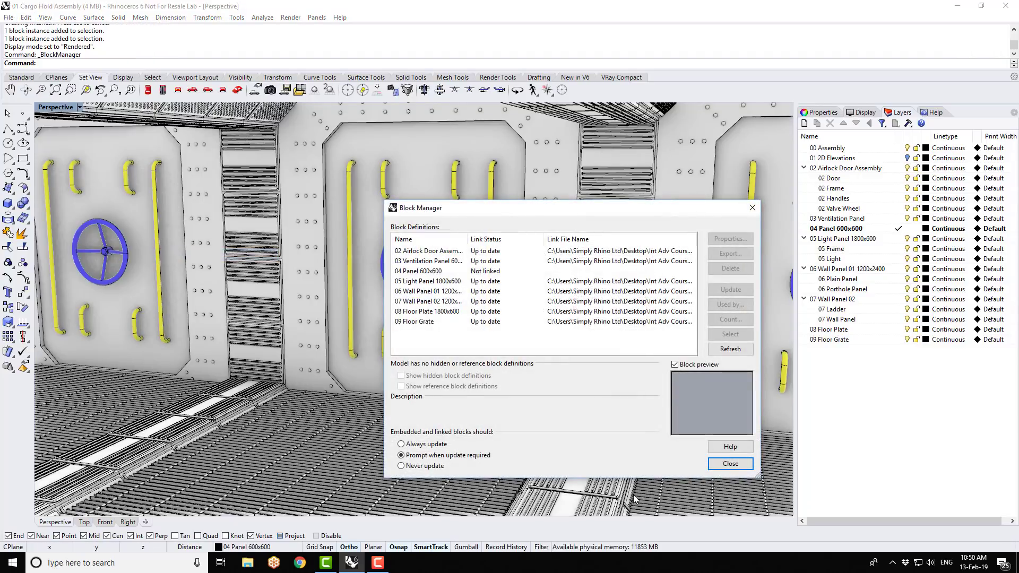
pyautogui.click(426, 272)
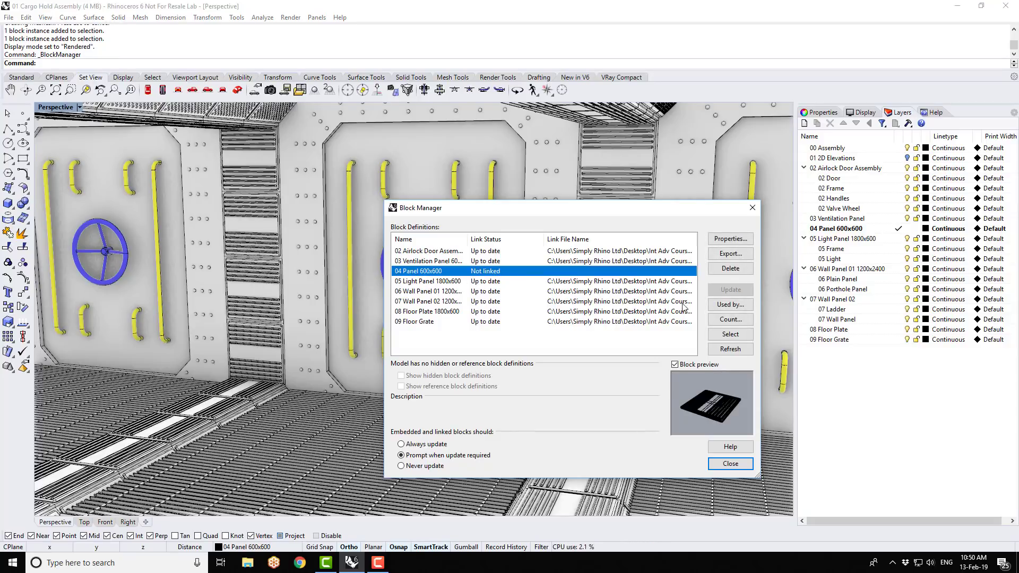
pyautogui.click(728, 240)
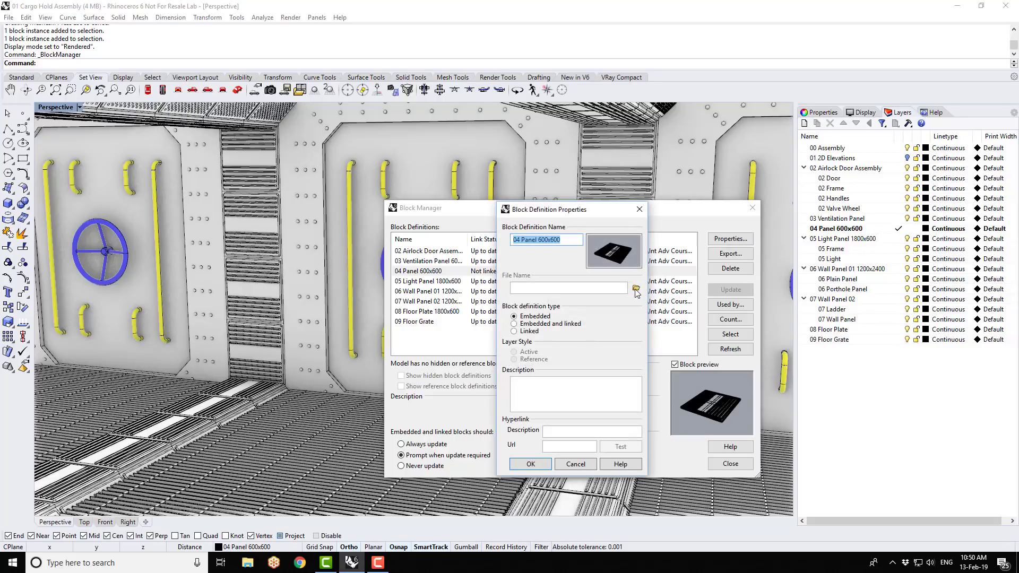
pyautogui.click(514, 331)
pyautogui.click(636, 288)
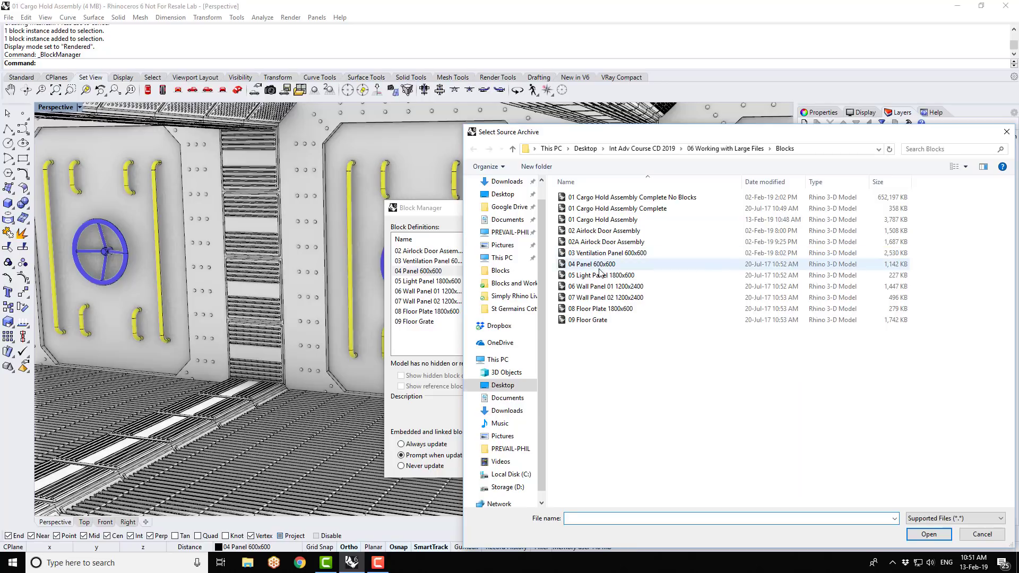
pyautogui.click(929, 534)
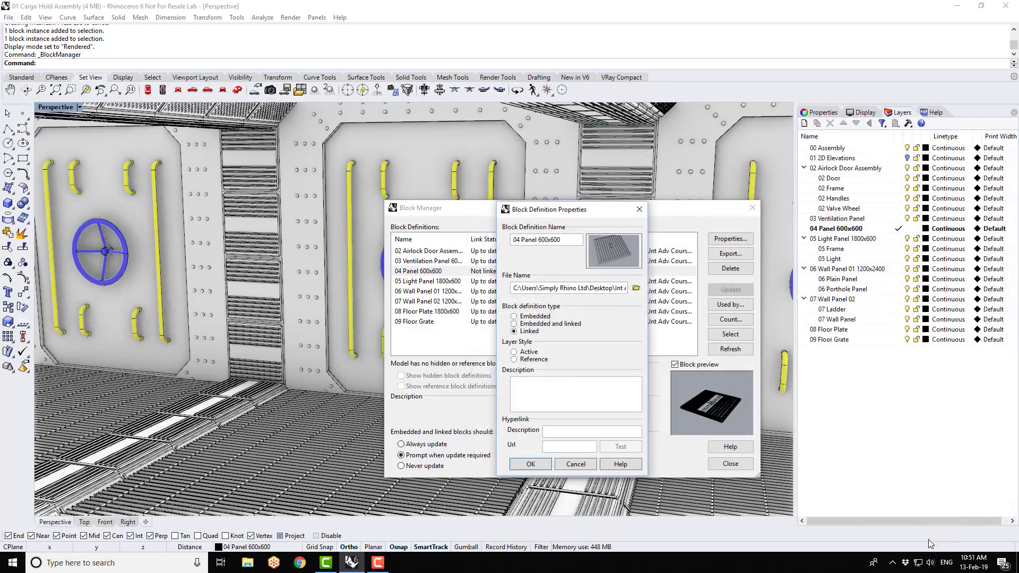
pyautogui.click(530, 464)
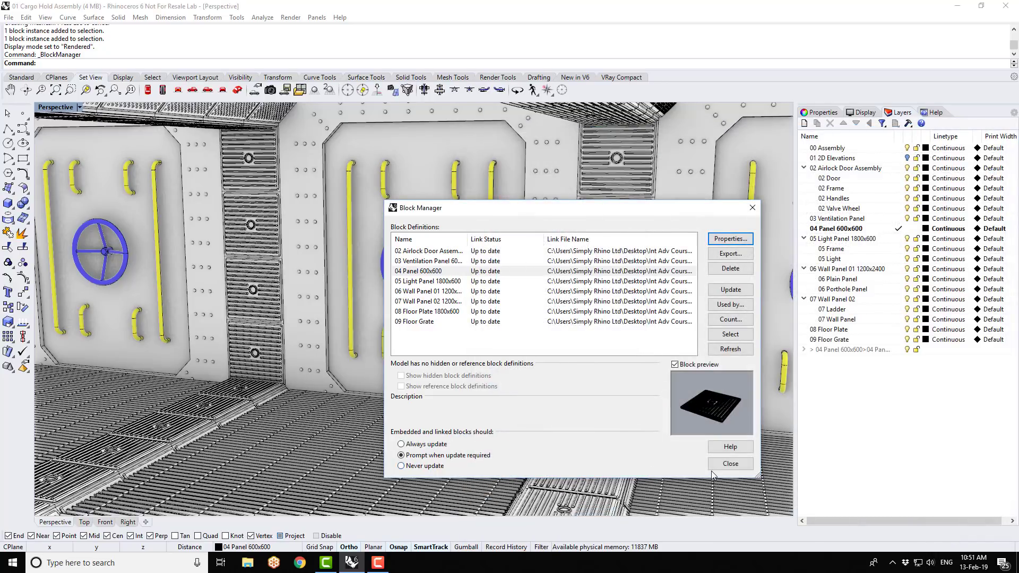
pyautogui.click(731, 464)
pyautogui.scroll(-4, 589, 264)
pyautogui.moveTo(588, 318)
pyautogui.mouseDown(button='right')
pyautogui.moveTo(588, 393)
pyautogui.moveTo(589, 313)
pyautogui.mouseUp(button='right')
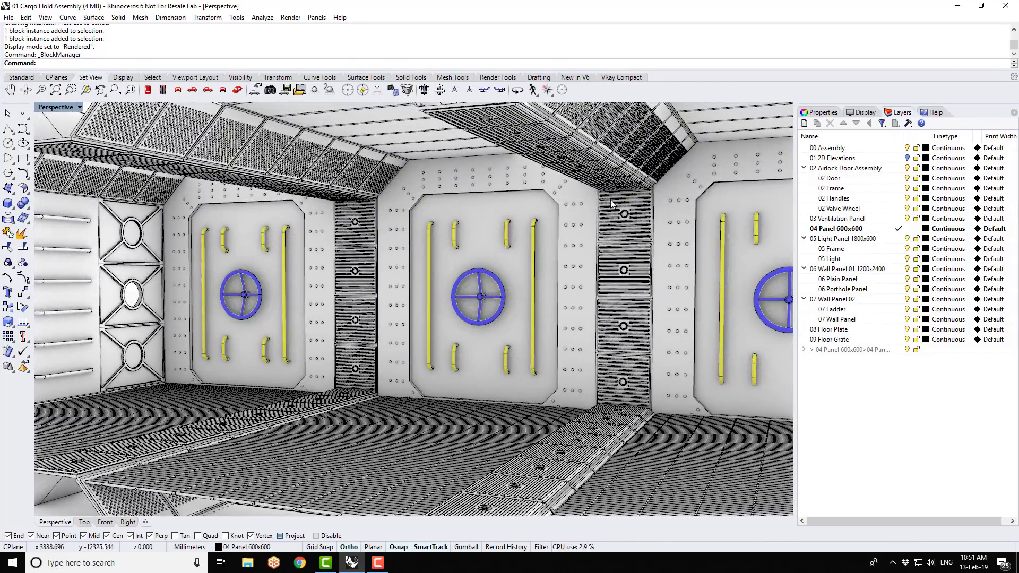
pyautogui.scroll(5, 581, 431)
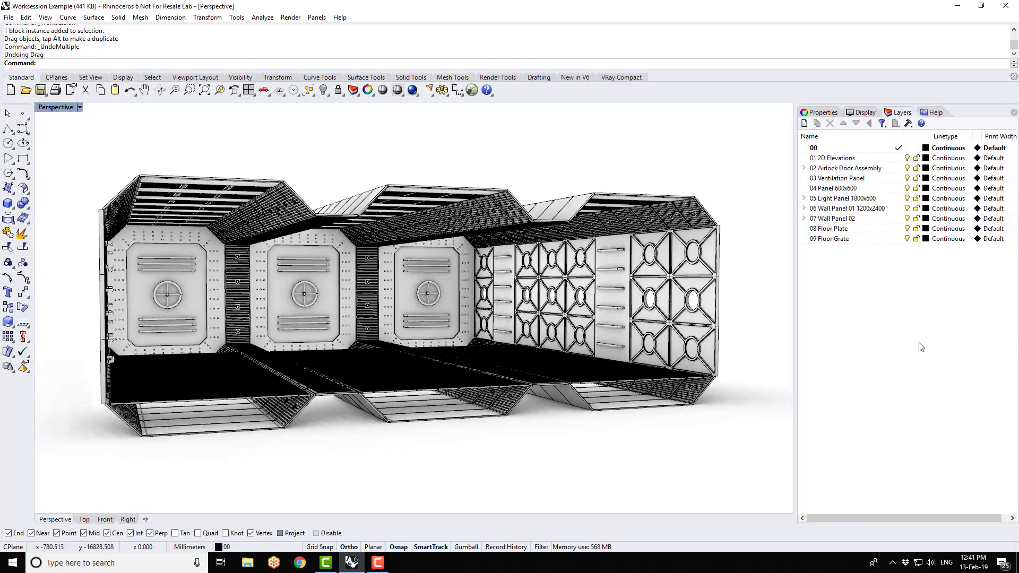
# - Open the Worksession Manager from the Worksession Example file and attach the Bay B model
pyautogui.click(9, 18)
pyautogui.moveTo(98, 197)
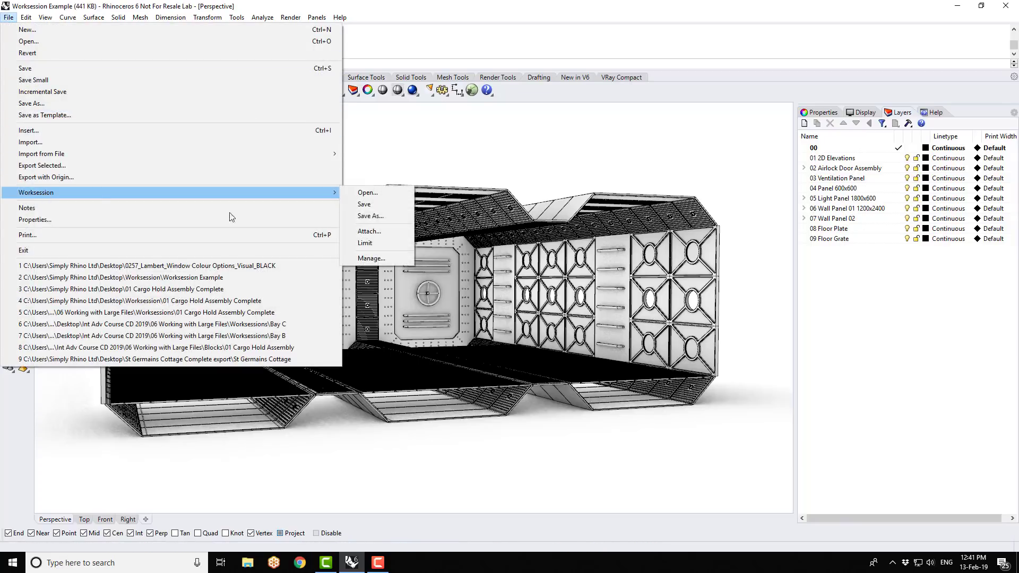
pyautogui.click(371, 258)
pyautogui.moveTo(471, 332); pyautogui.dragTo(502, 176)
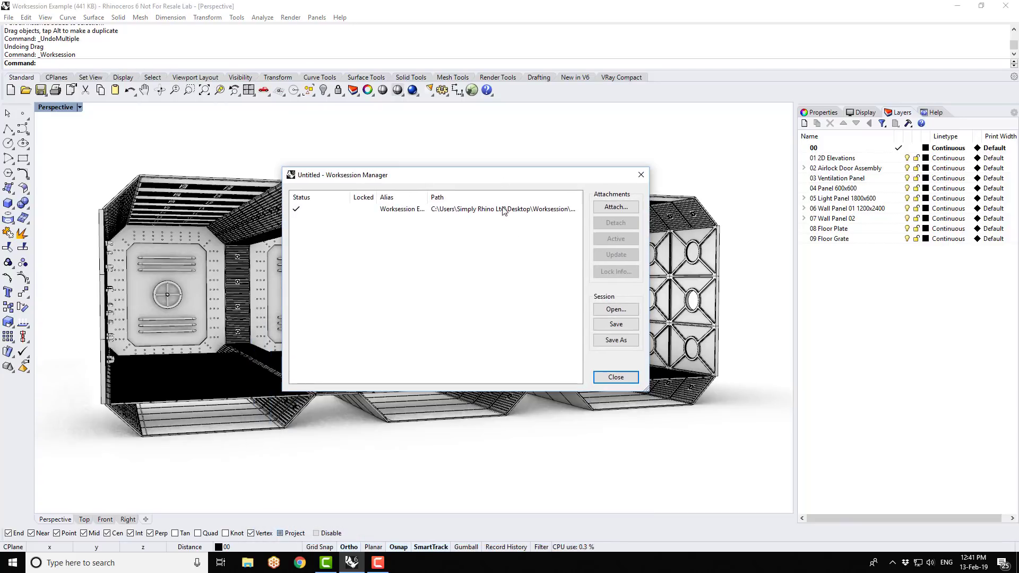
pyautogui.click(610, 207)
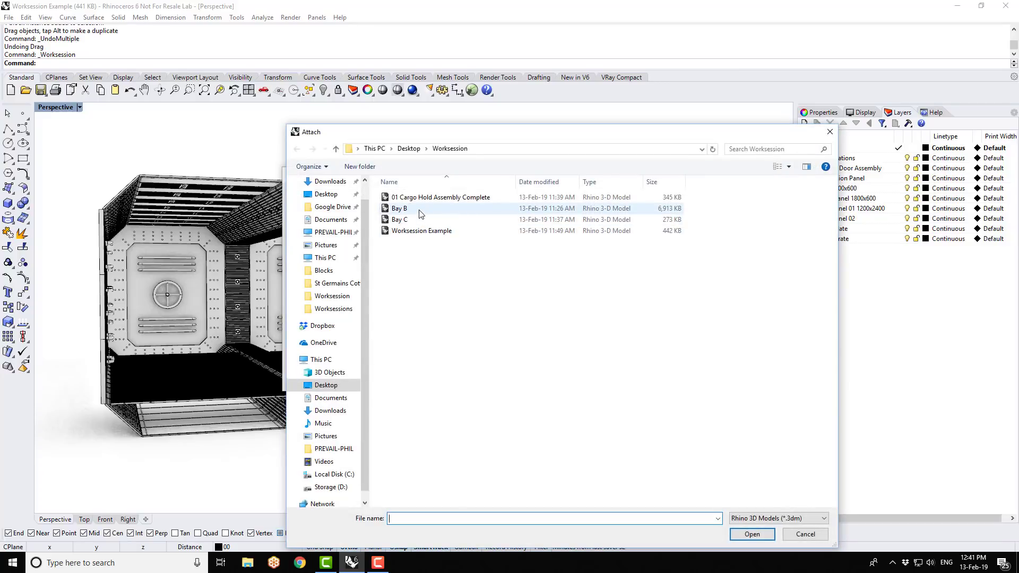
pyautogui.click(421, 213)
pyautogui.click(750, 537)
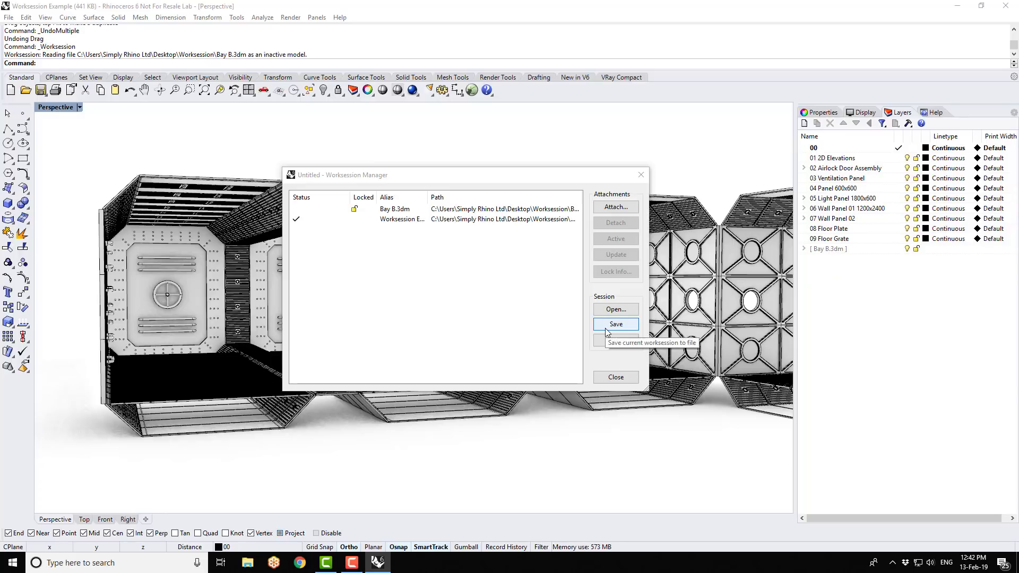
# - Attach the Bay C model to the worksession and close the Worksession Manager
pyautogui.click(616, 209)
pyautogui.click(411, 221)
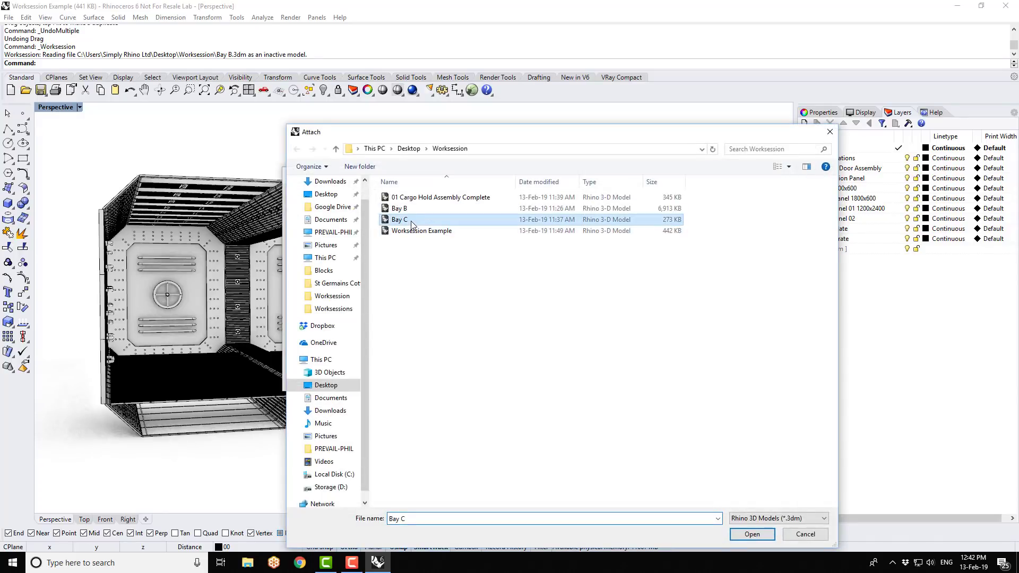
pyautogui.click(759, 534)
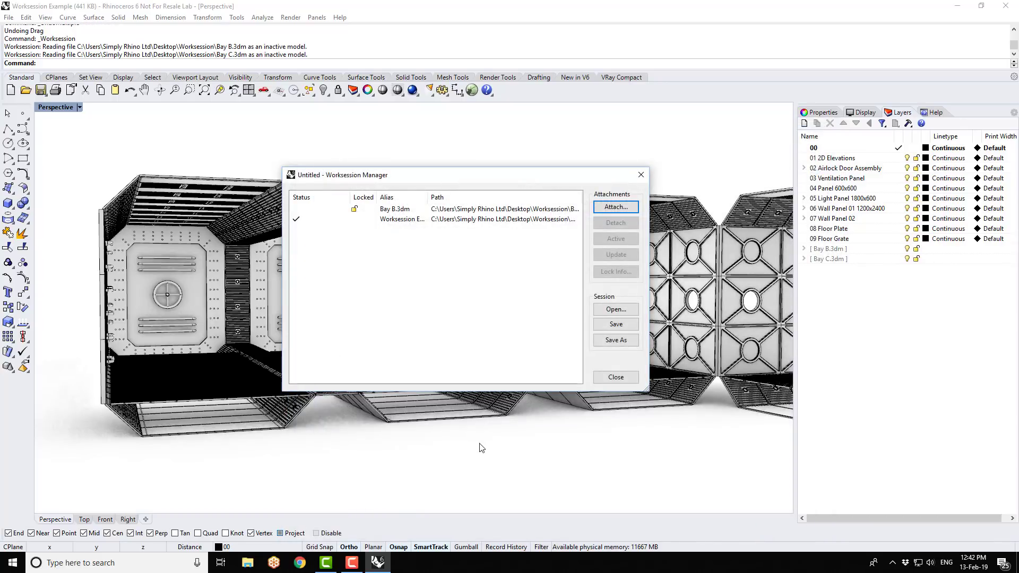
pyautogui.click(616, 377)
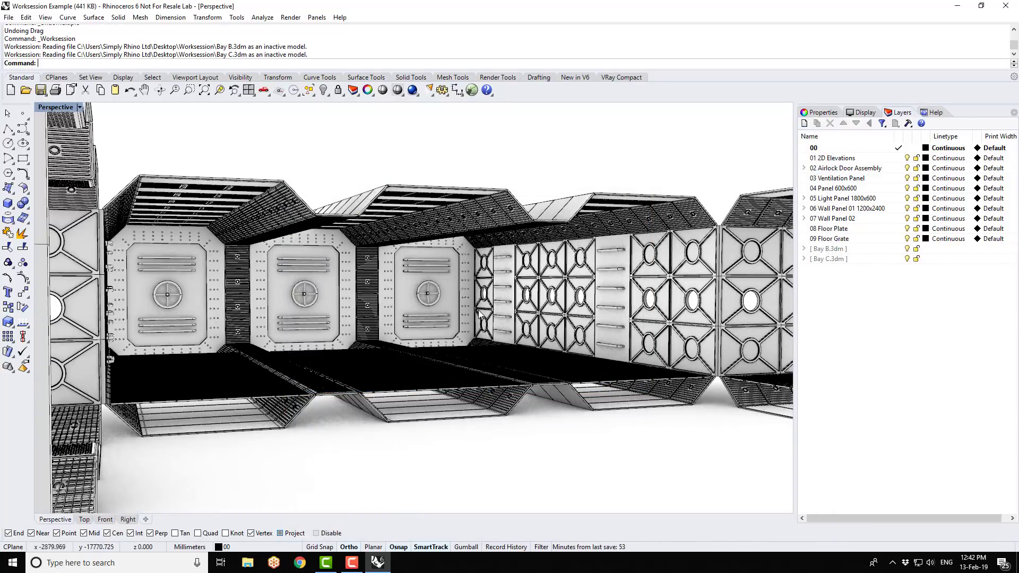
# - Examine how the attached Bay B and Bay C models sit around the active cargo hold assembly
pyautogui.scroll(-9, 444, 275)
pyautogui.moveTo(444, 276); pyautogui.dragTo(543, 339, button='right')
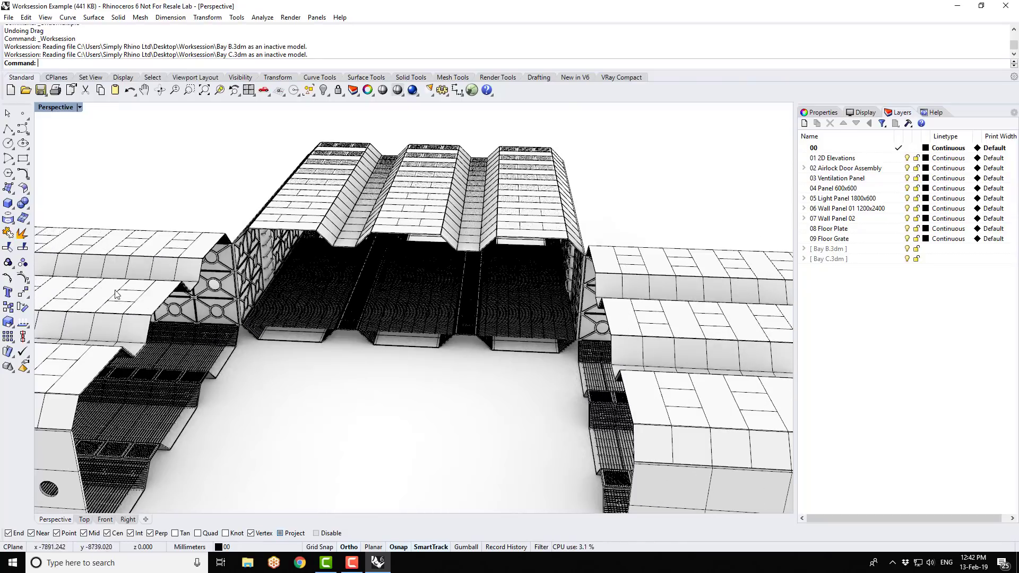
pyautogui.moveTo(170, 308); pyautogui.dragTo(282, 334, button='right')
pyautogui.scroll(3, 494, 247)
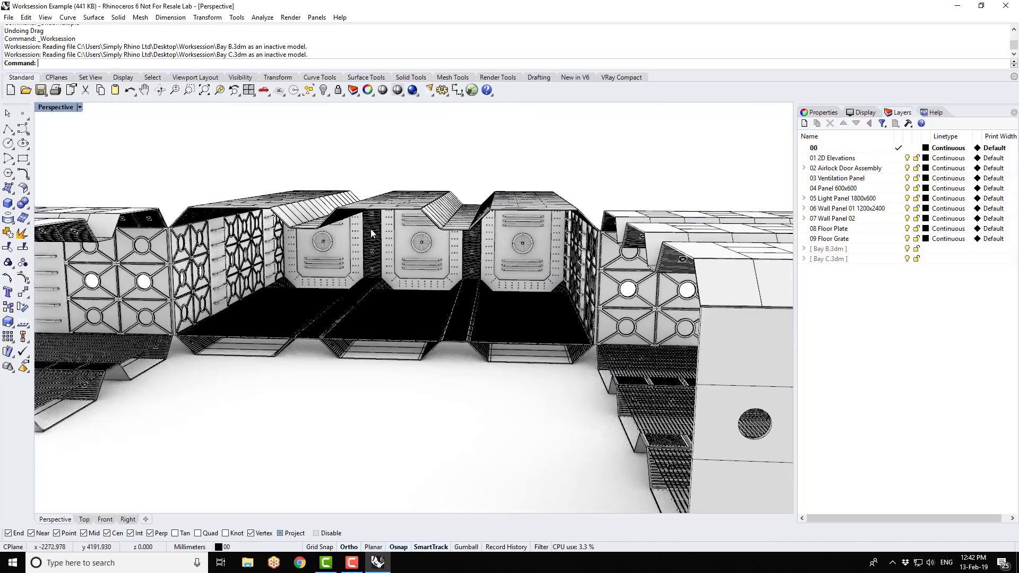
pyautogui.moveTo(382, 240); pyautogui.dragTo(415, 258, button='right')
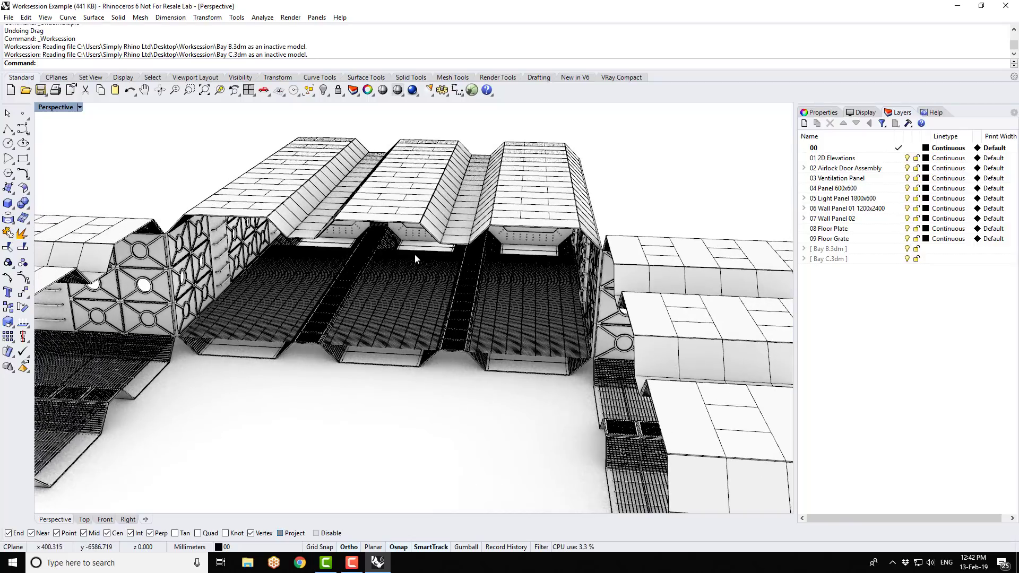
pyautogui.scroll(-4, 416, 254)
pyautogui.scroll(4, 647, 237)
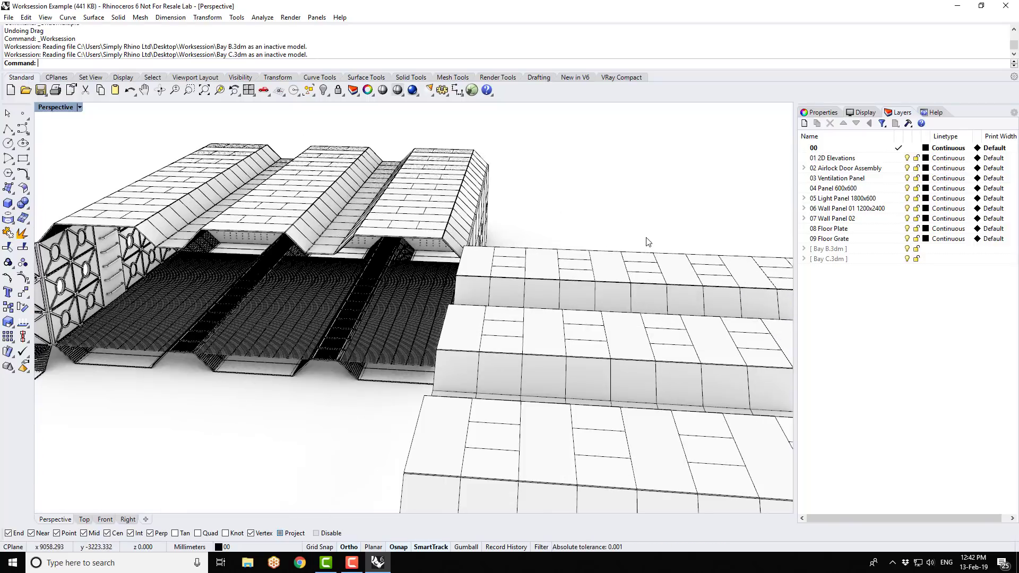
# - Try to move and delete the light panel block at the near roof corner of the attached Bay B model
pyautogui.click(508, 256)
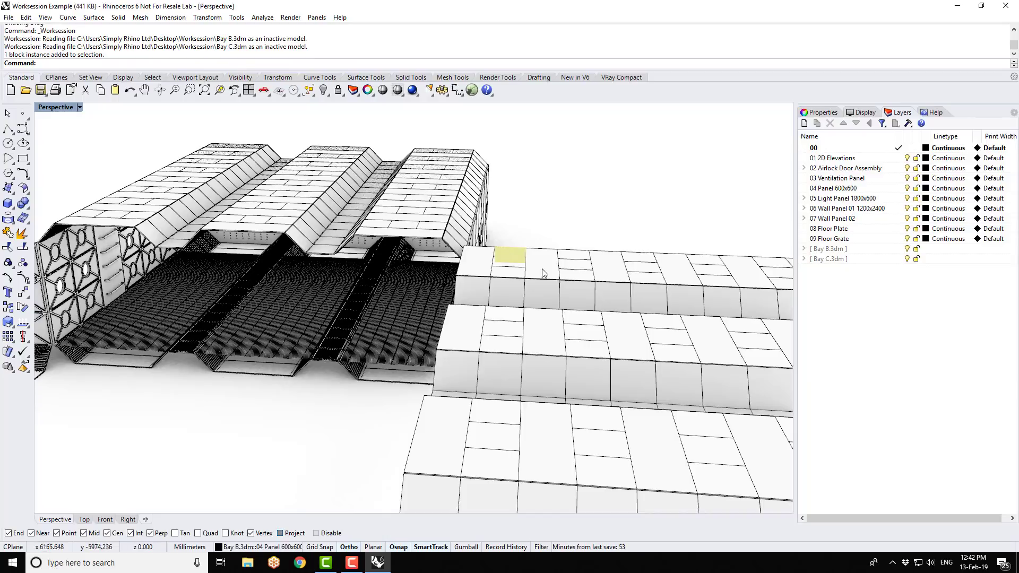
pyautogui.click(475, 269)
pyautogui.moveTo(475, 269); pyautogui.dragTo(505, 162)
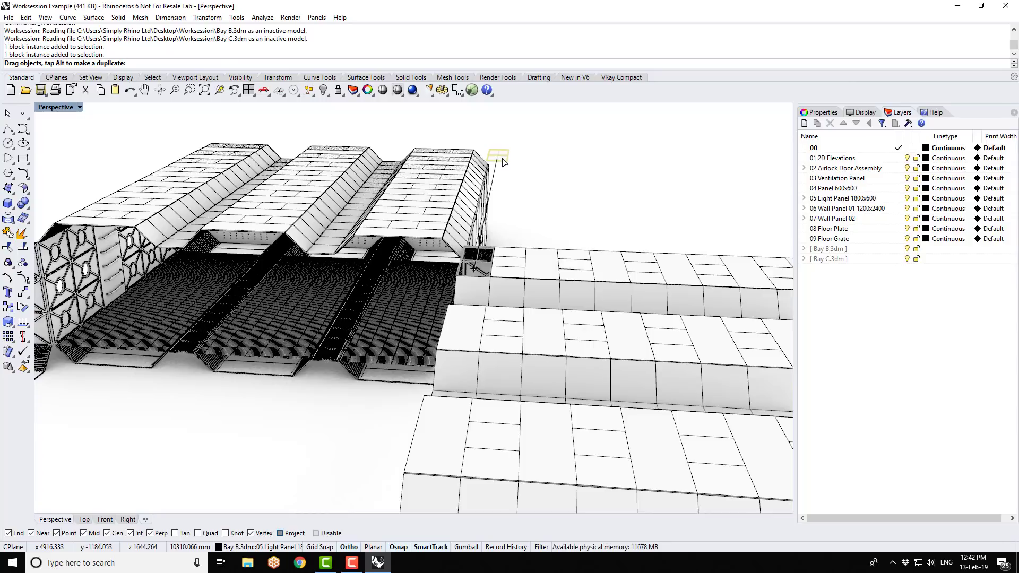
pyautogui.moveTo(504, 163); pyautogui.dragTo(503, 161)
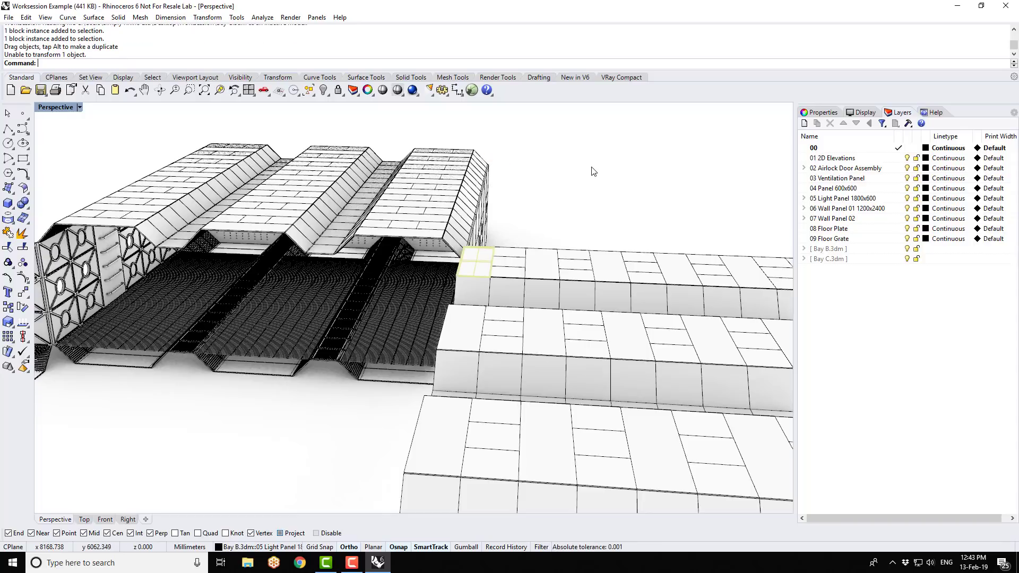
pyautogui.click(472, 265)
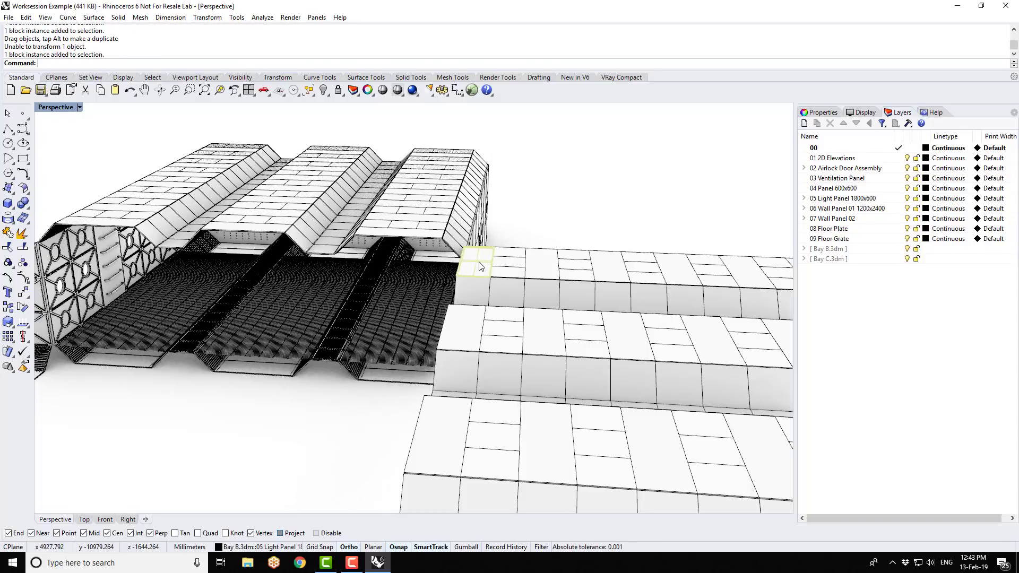
pyautogui.press('Delete')
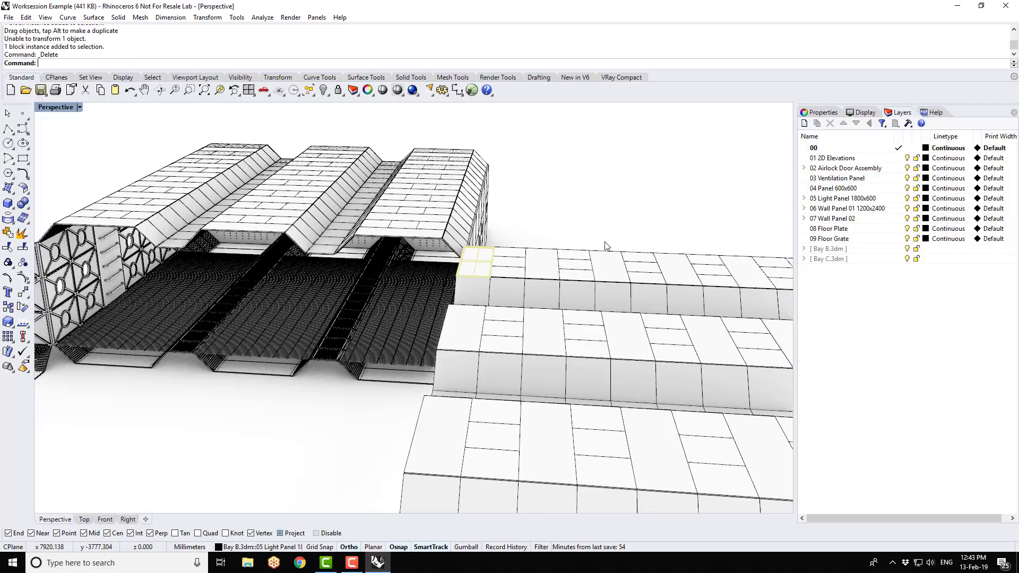
# - Expand the attached Bay B model's layer list and switch the whole Bay B model off and on again
pyautogui.moveTo(454, 301); pyautogui.dragTo(506, 297, button='right')
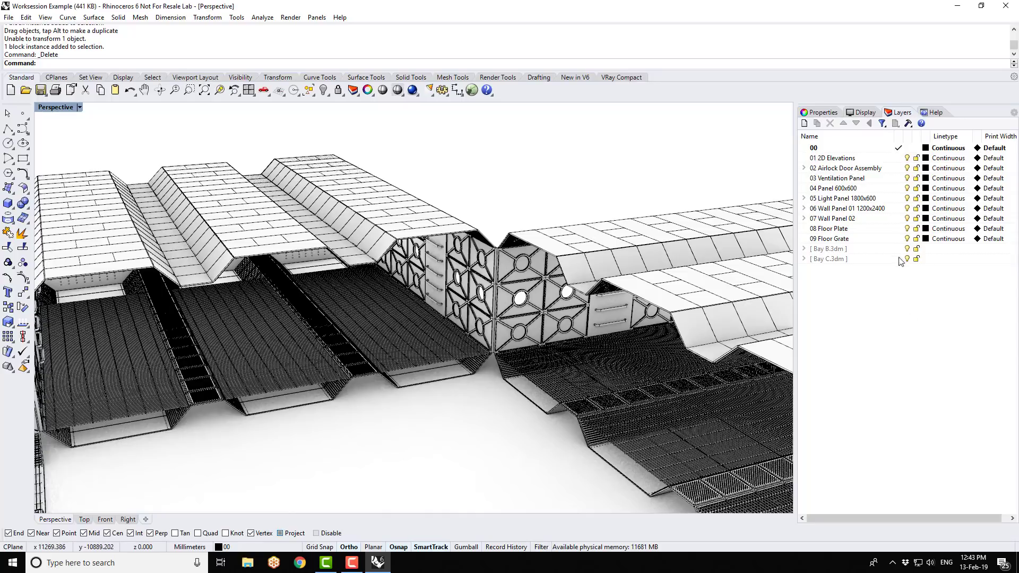
pyautogui.click(804, 250)
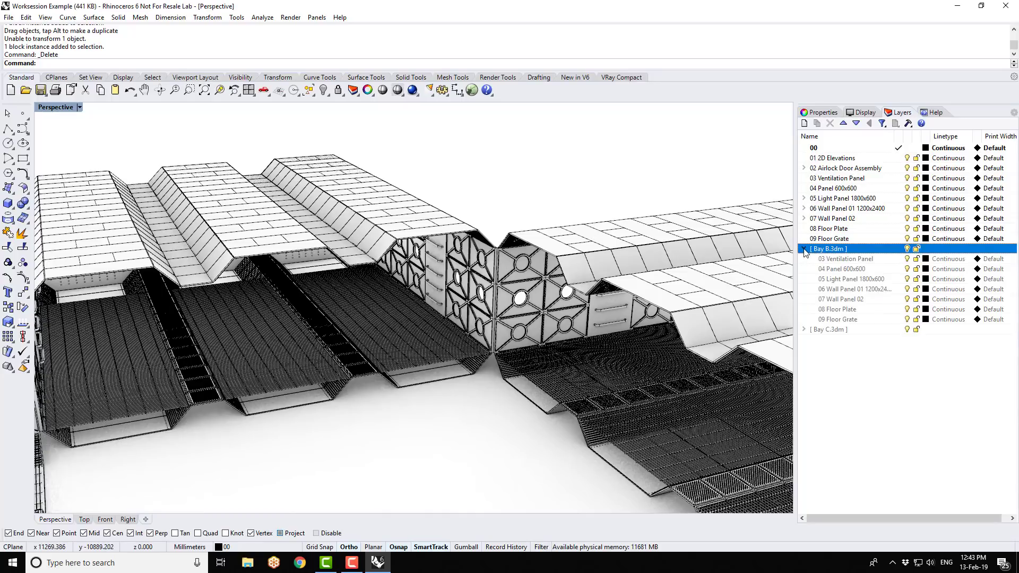
pyautogui.click(907, 249)
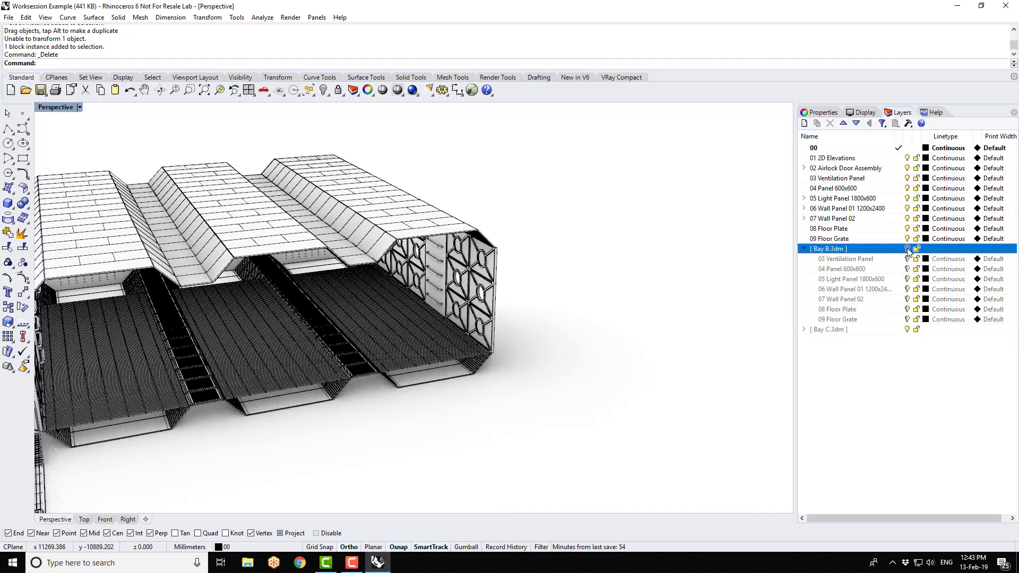
pyautogui.click(907, 249)
# - Toggle Bay B's 03 Ventilation Panel and 04 Panel 600x600 layers off and back on, and collapse its layer list
pyautogui.click(909, 262)
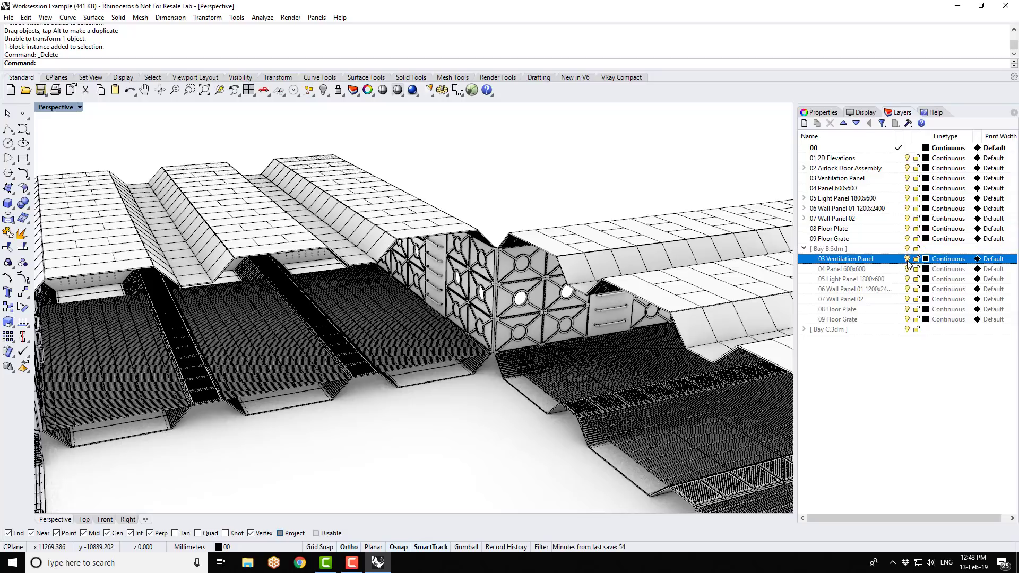
pyautogui.click(908, 270)
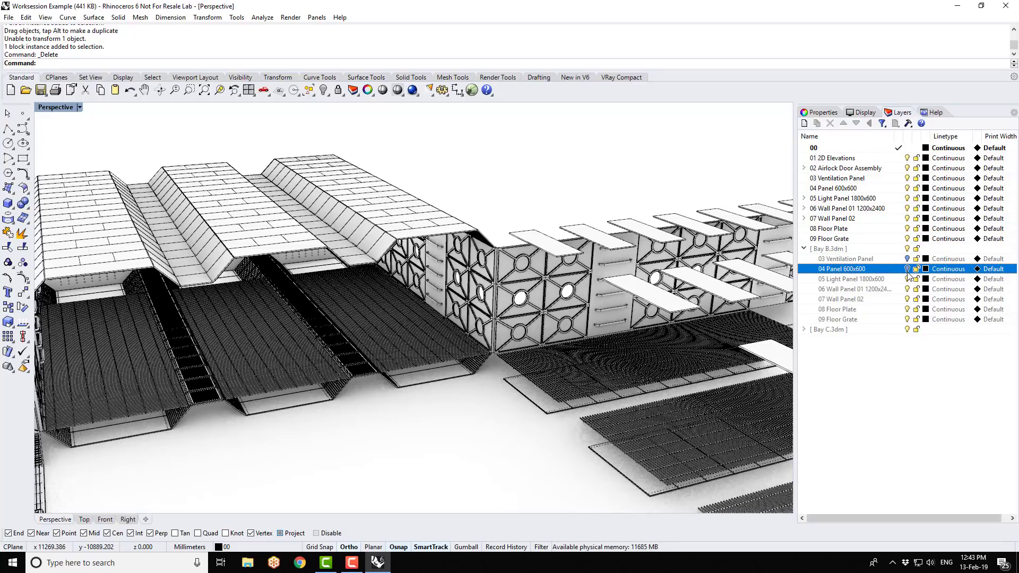
pyautogui.click(907, 269)
pyautogui.click(907, 261)
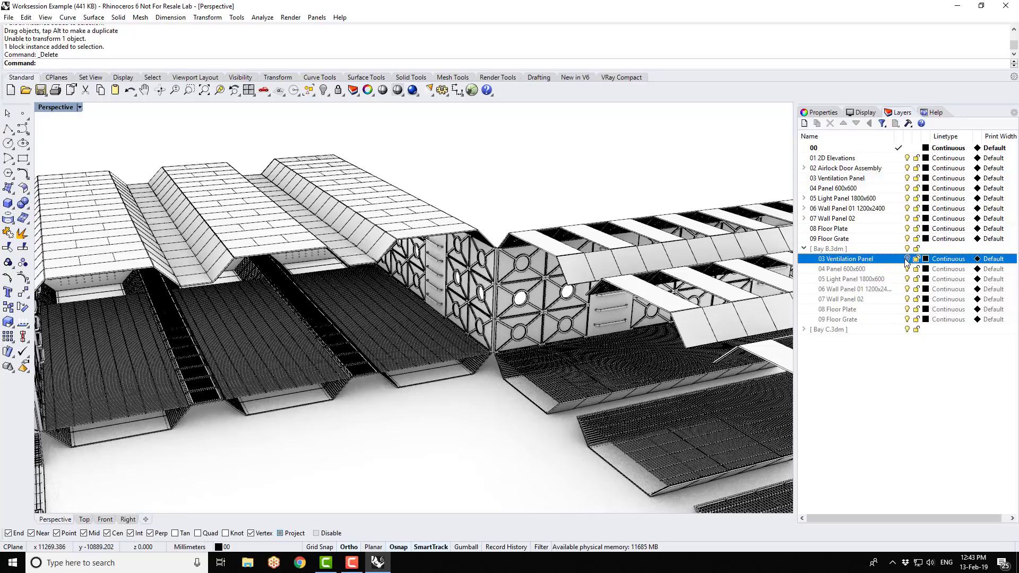
pyautogui.click(804, 249)
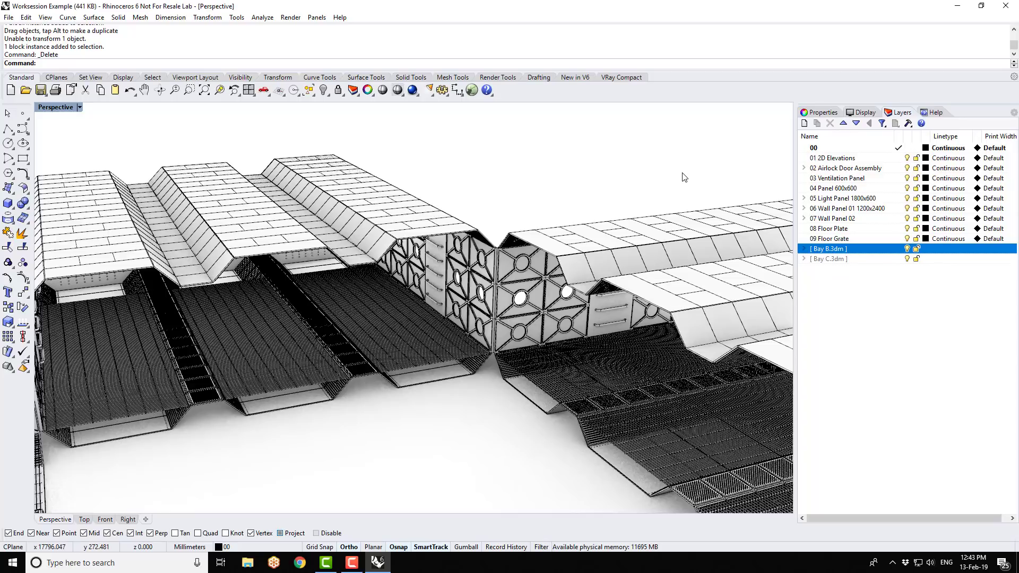
# - Create a layer named 10 Geometry below 09 Floor Grate and make it the current layer
pyautogui.scroll(-2, 562, 194)
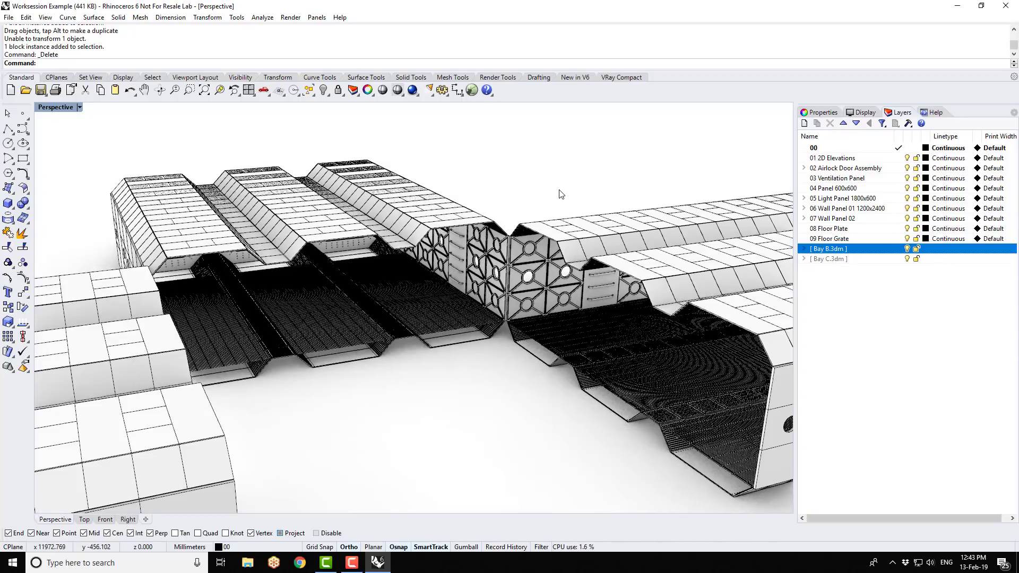
pyautogui.moveTo(562, 194); pyautogui.dragTo(125, 158, button='right')
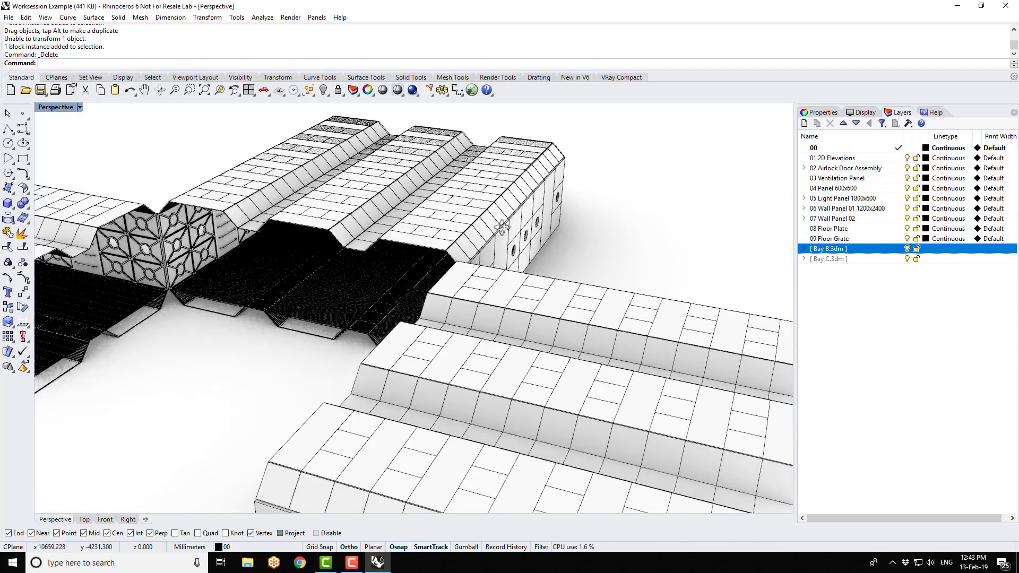
pyautogui.scroll(6, 109, 194)
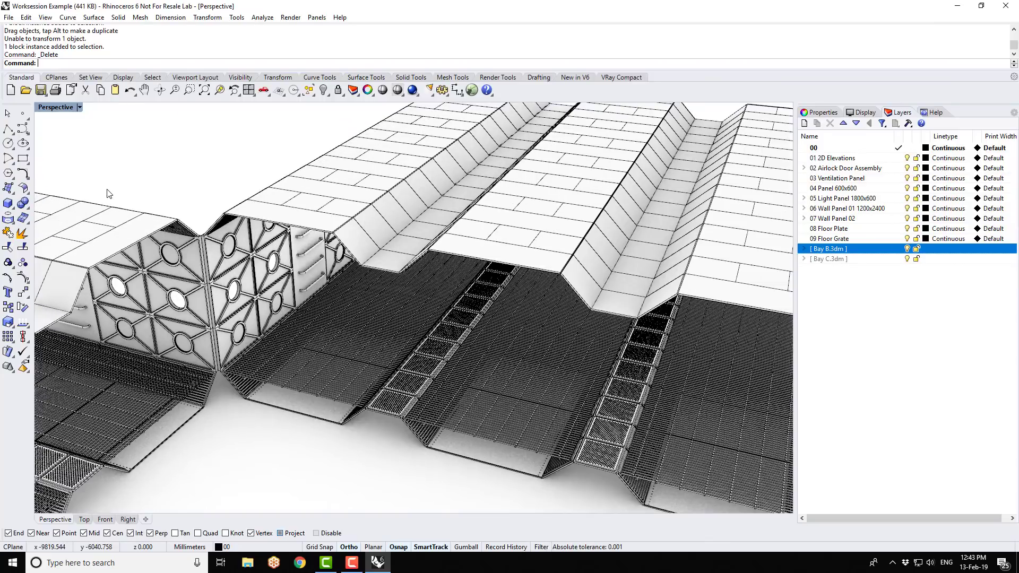
pyautogui.scroll(2, 109, 194)
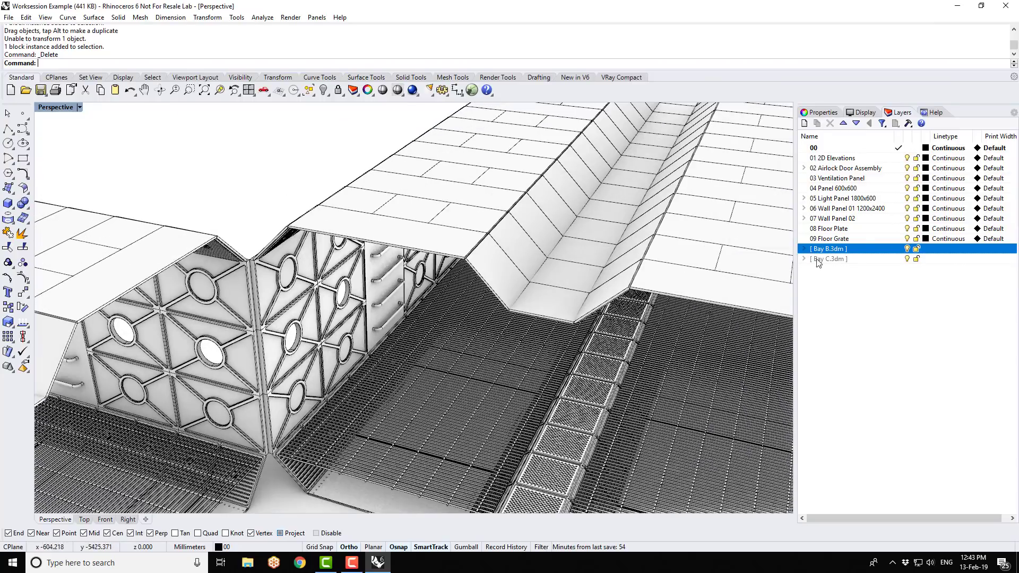
pyautogui.click(849, 238)
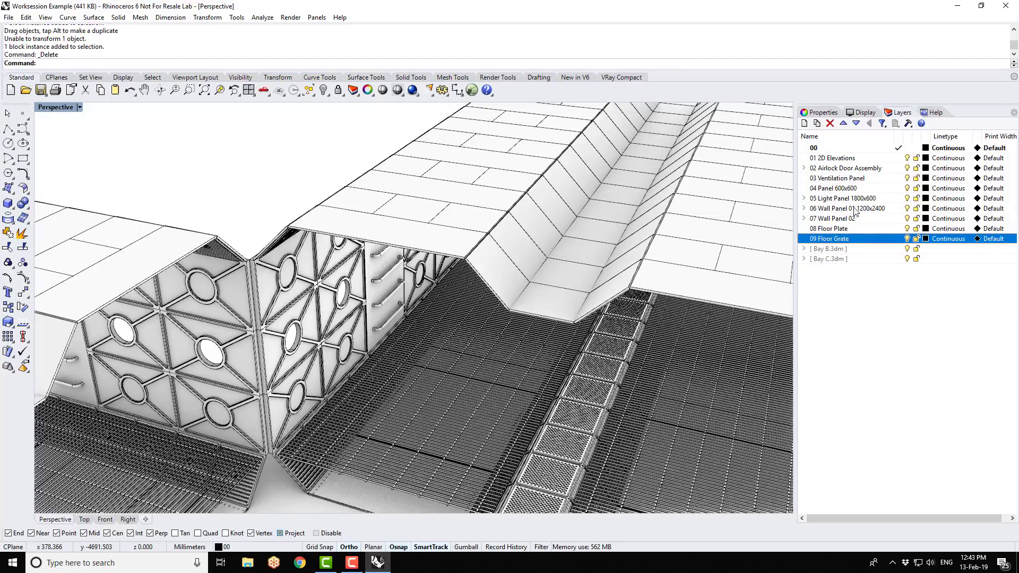
pyautogui.click(805, 125)
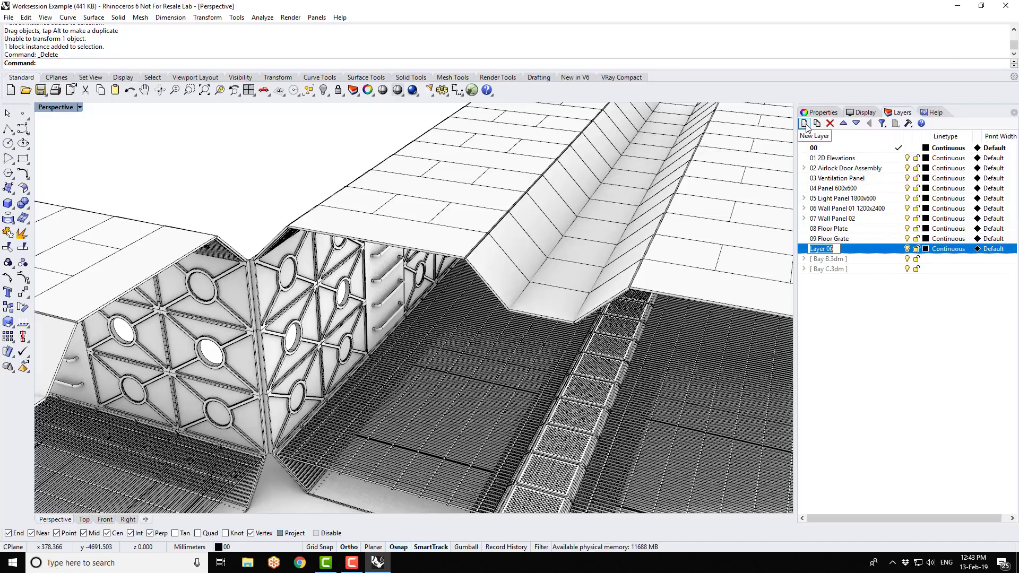
pyautogui.write('10')
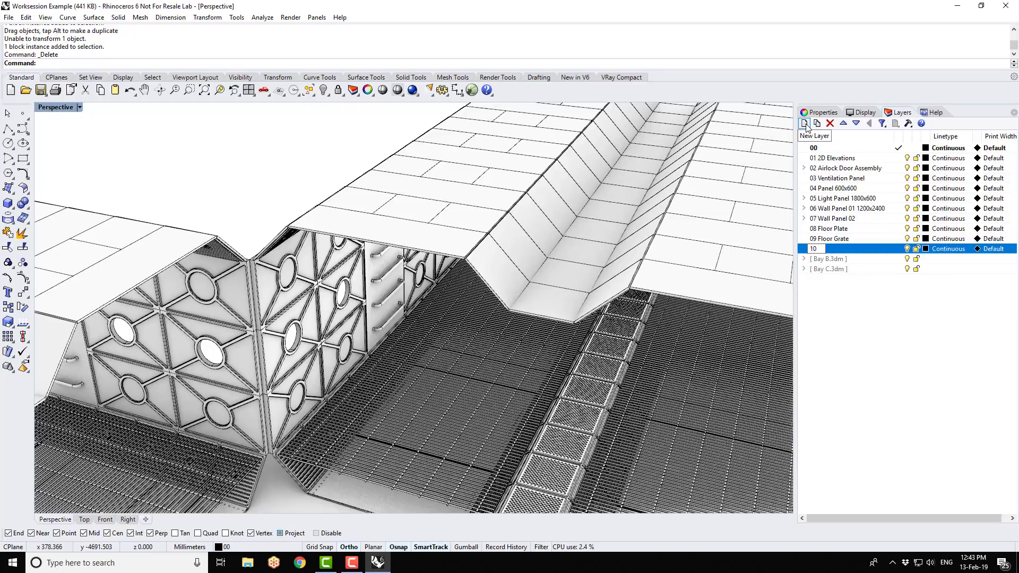
pyautogui.write(' Geometry')
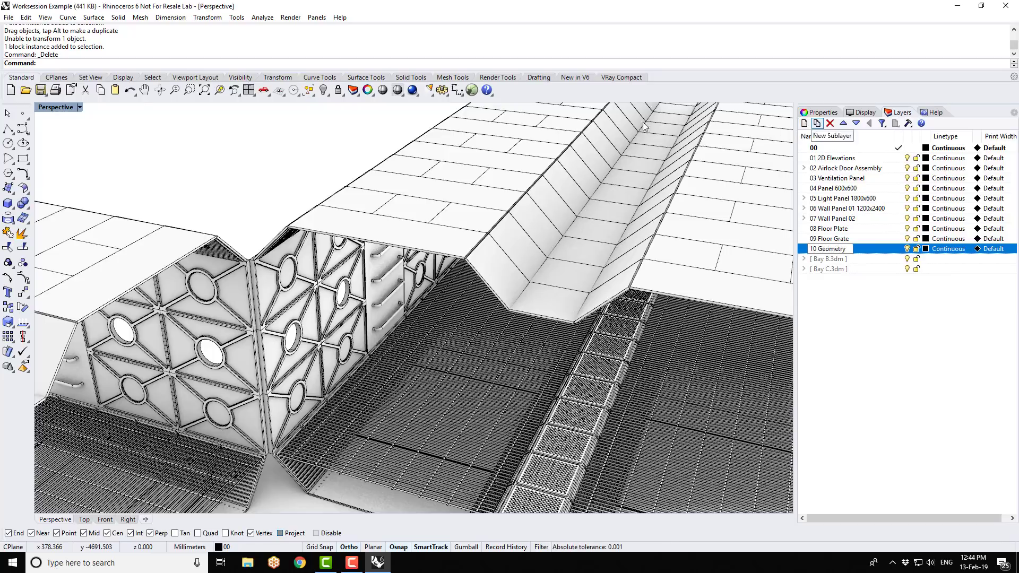
pyautogui.click(96, 166)
pyautogui.click(899, 249)
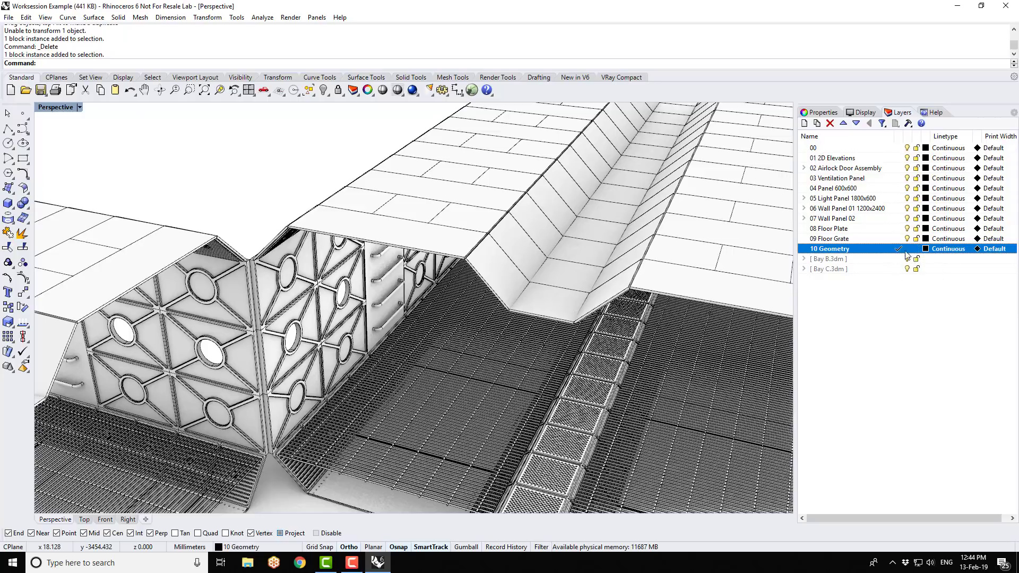
# - Copy the attached Bay C model's corner wall panel block in place into the active model
pyautogui.click(227, 292)
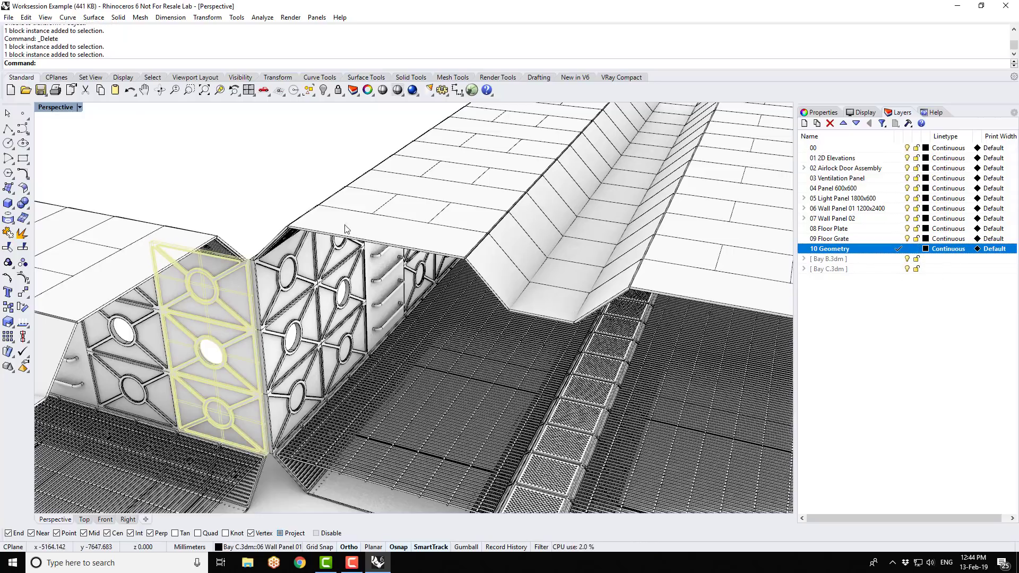
pyautogui.click(214, 19)
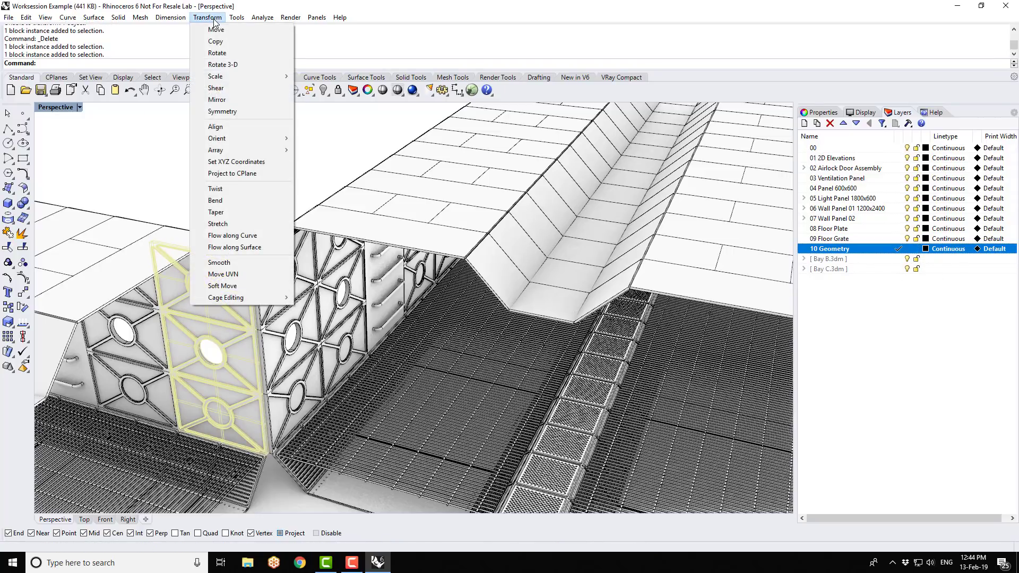
pyautogui.click(216, 41)
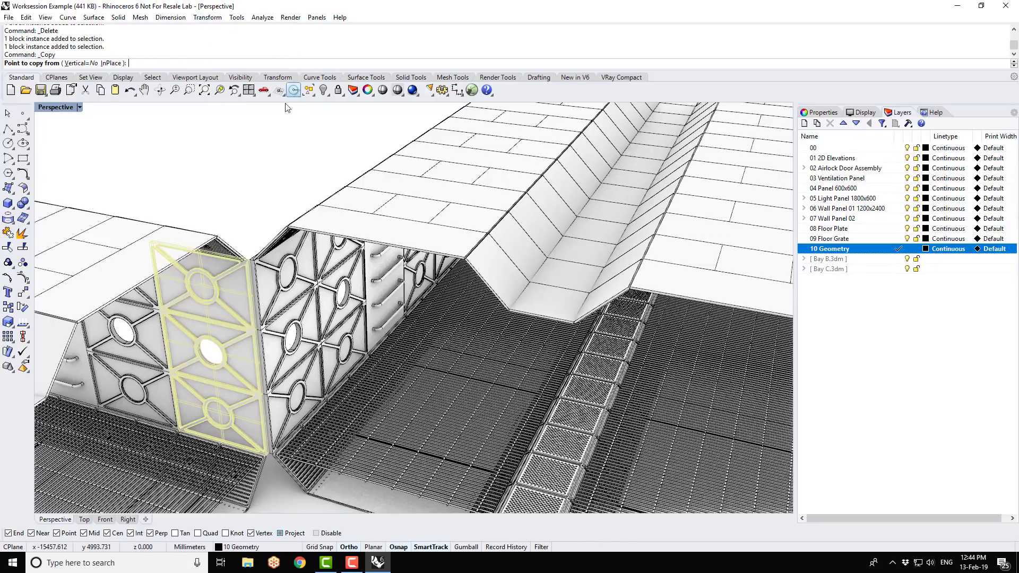
pyautogui.click(119, 63)
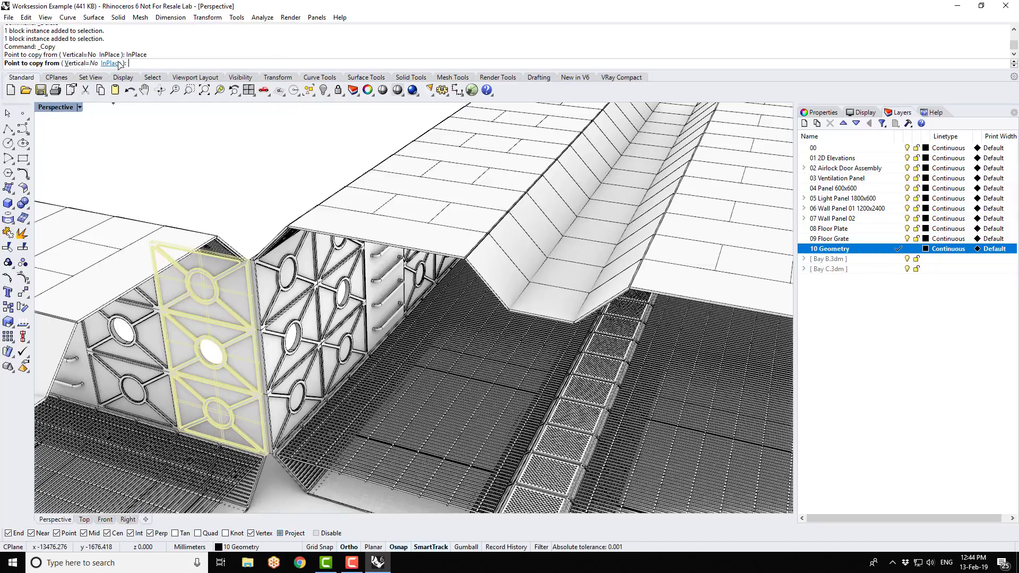
# - Hide the Bay C model to isolate the copied wall panel, delete the copy and show Bay C again
pyautogui.click(909, 267)
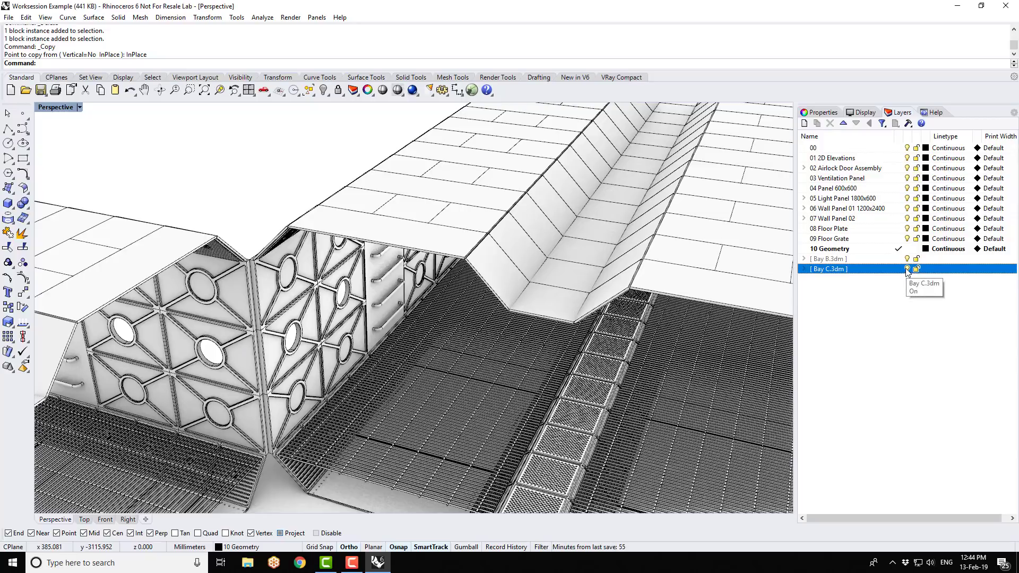
pyautogui.click(908, 269)
pyautogui.click(228, 259)
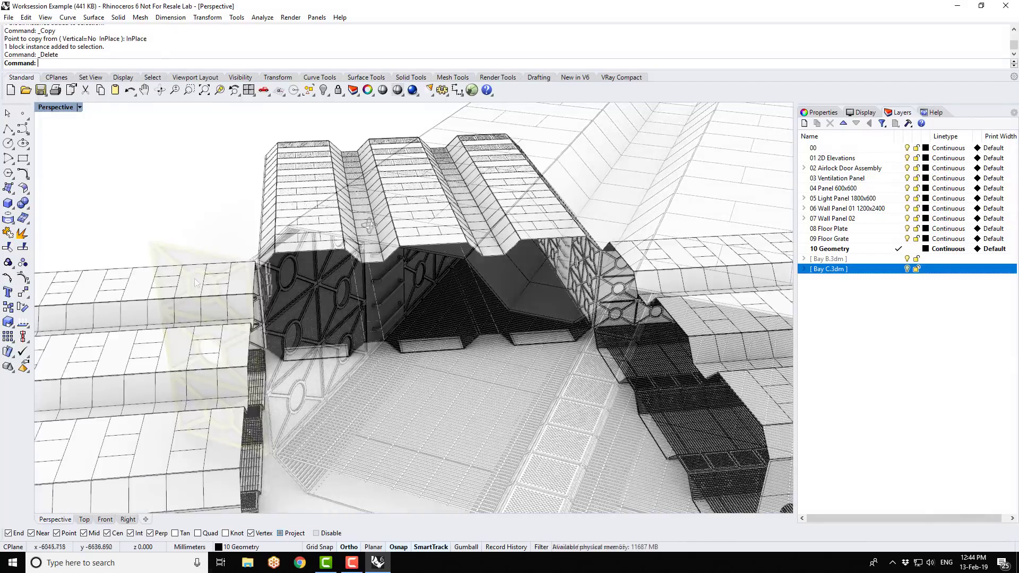
pyautogui.moveTo(281, 231); pyautogui.dragTo(308, 263, button='right')
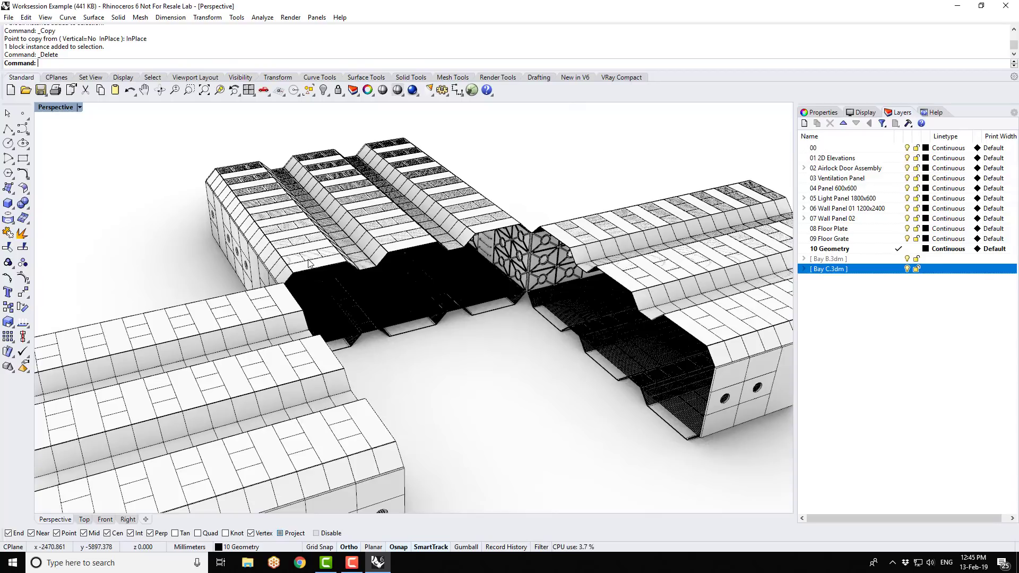
pyautogui.scroll(1, 309, 263)
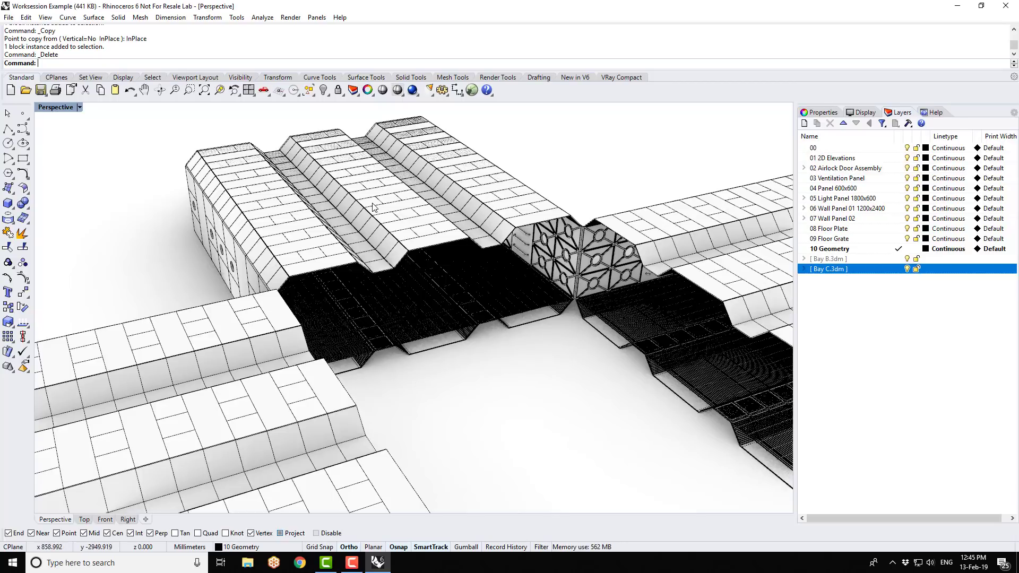
# - Save the worksession as Cargo_Bay_A_B_C in the Worksession folder on the Desktop
pyautogui.click(8, 17)
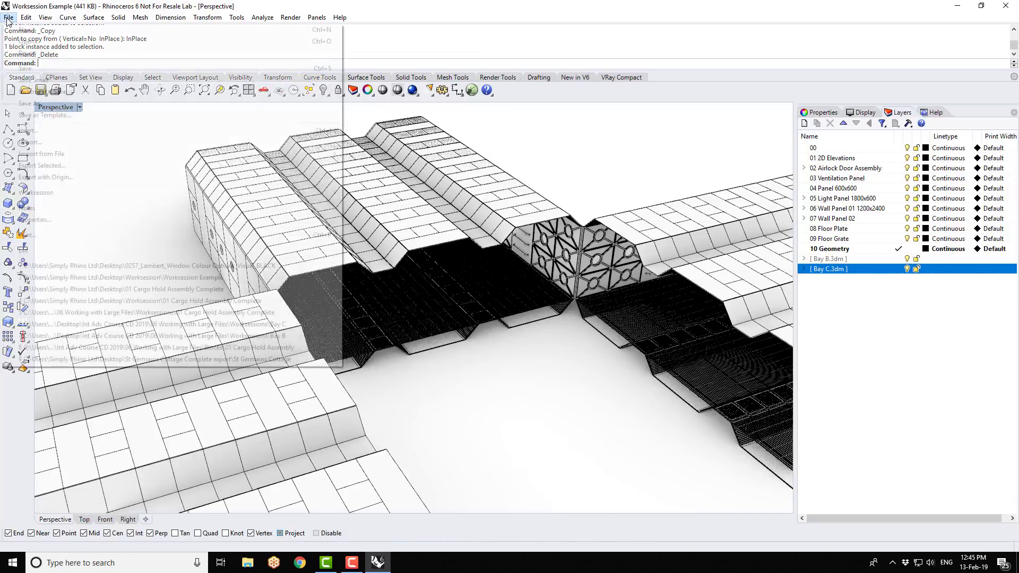
pyautogui.moveTo(52, 194)
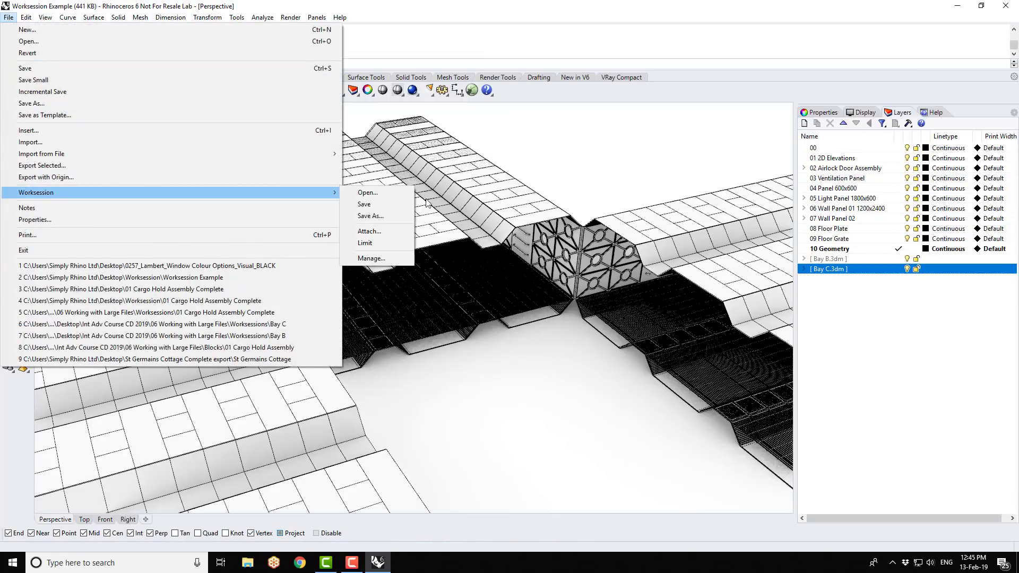
pyautogui.click(383, 212)
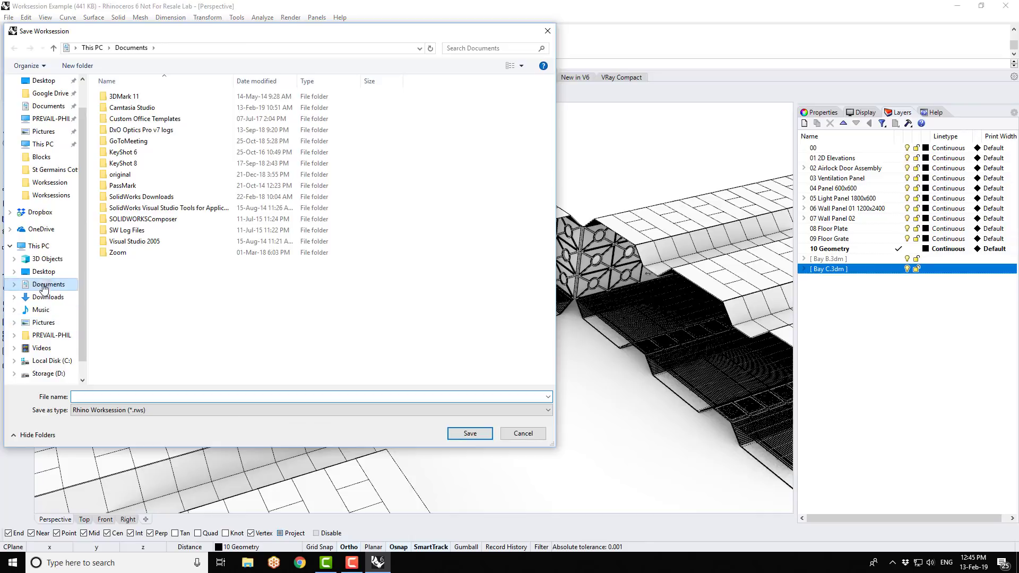
pyautogui.click(43, 273)
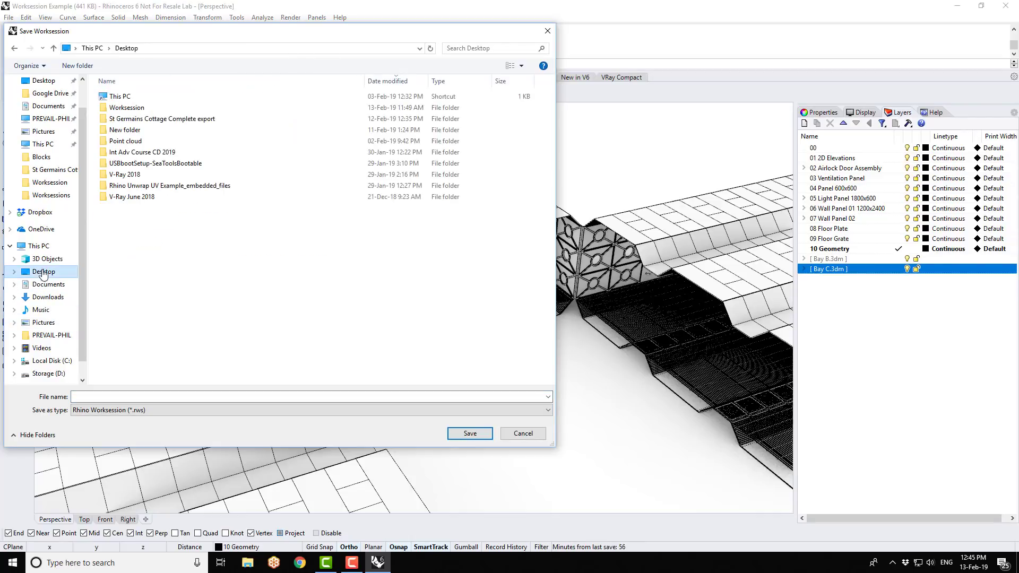
pyautogui.doubleClick(141, 106)
pyautogui.click(170, 395)
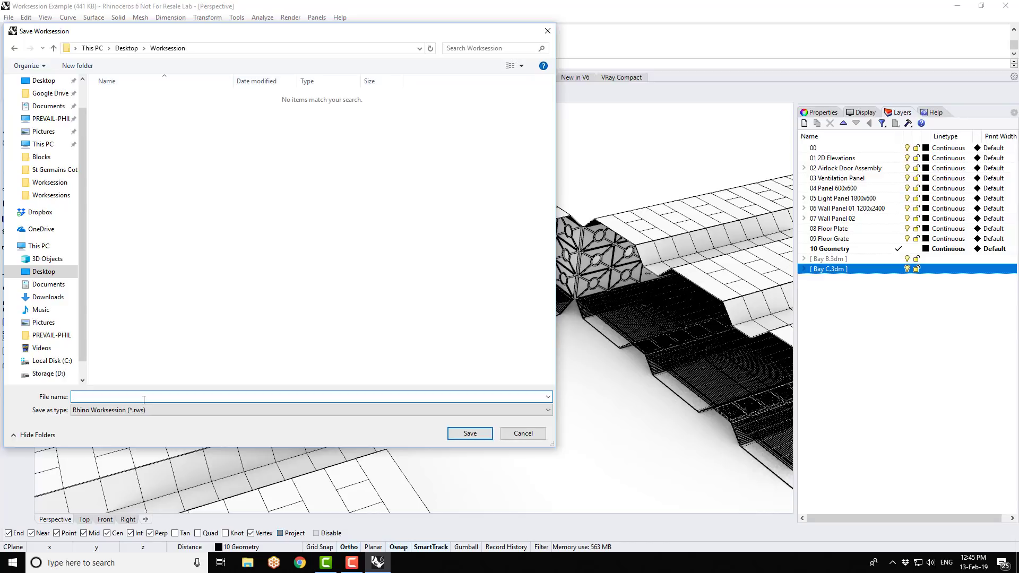
pyautogui.write('Cargo_Bay_A_B_C')
pyautogui.click(472, 434)
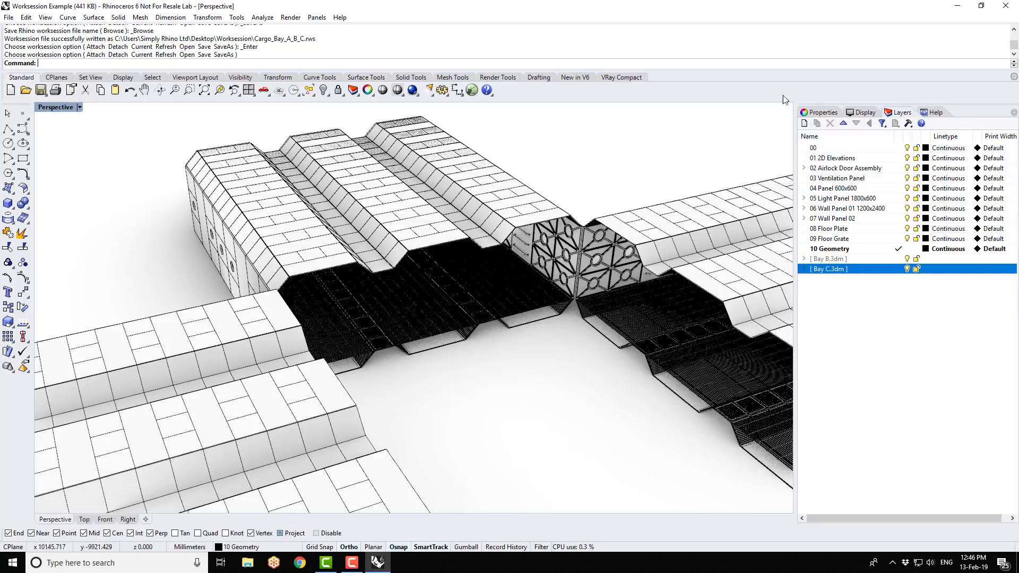
pyautogui.click(8, 17)
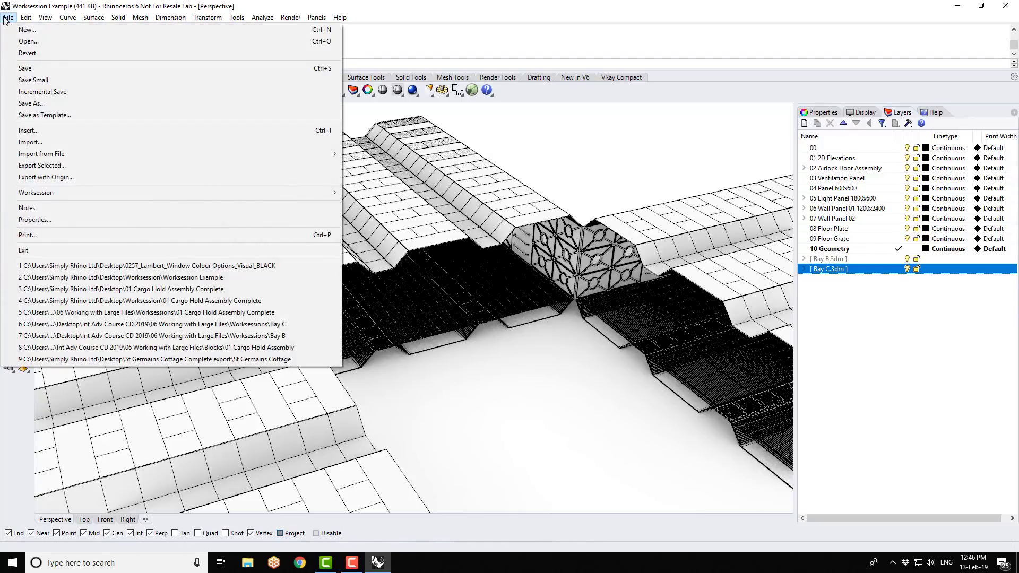
pyautogui.click(20, 45)
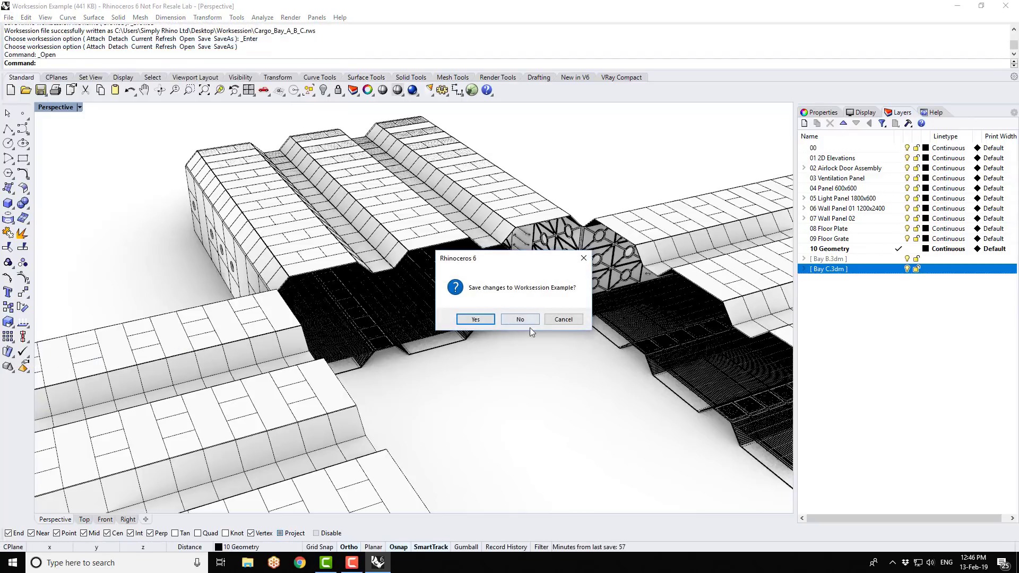
pyautogui.click(570, 319)
# - Start a new model from a template without saving the changes to Worksession Example, and maximize the Perspective viewport
pyautogui.click(9, 17)
pyautogui.click(21, 29)
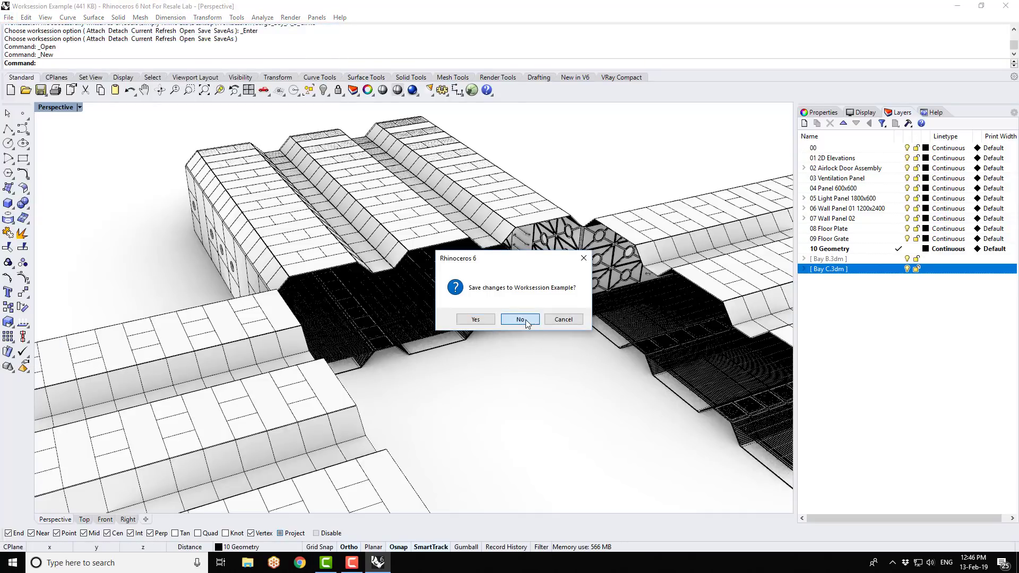
pyautogui.click(525, 319)
pyautogui.doubleClick(191, 218)
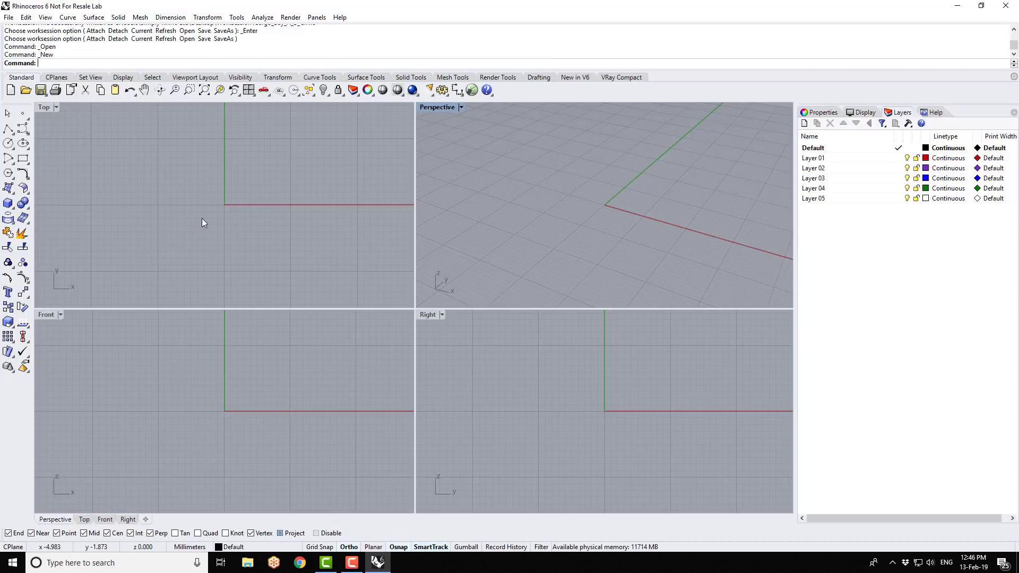
pyautogui.doubleClick(438, 108)
pyautogui.scroll(1, 346, 409)
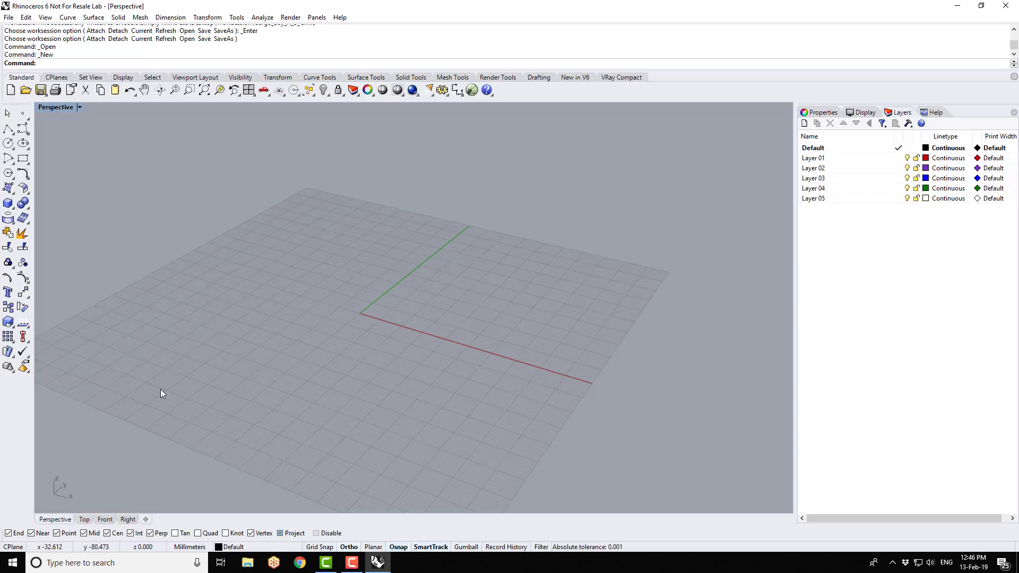
# - Open the saved worksession Cargo_Bay_A_B_C from the Worksession folder on the Desktop and inspect the combined bays
pyautogui.click(10, 18)
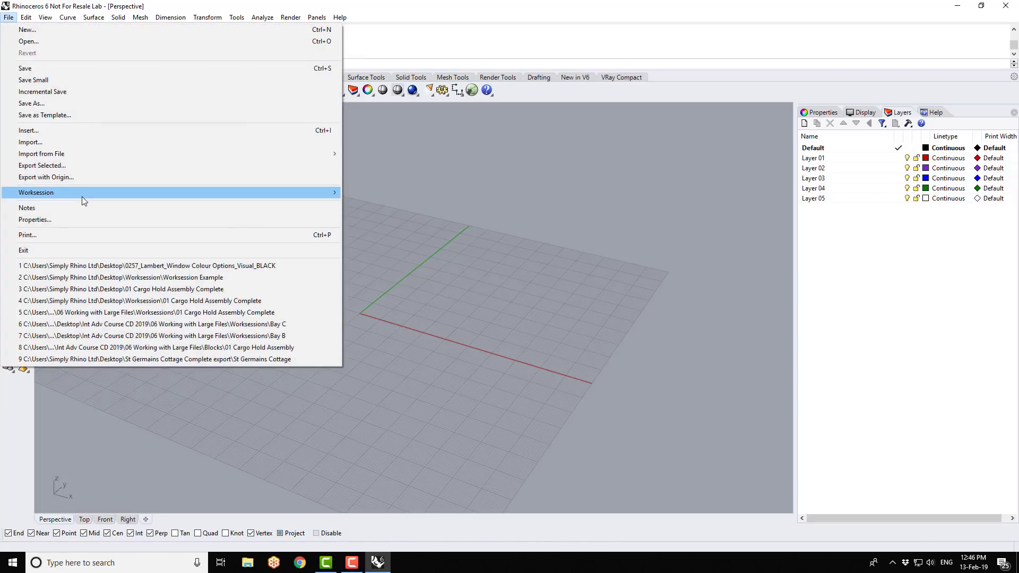
pyautogui.moveTo(82, 198)
pyautogui.click(398, 195)
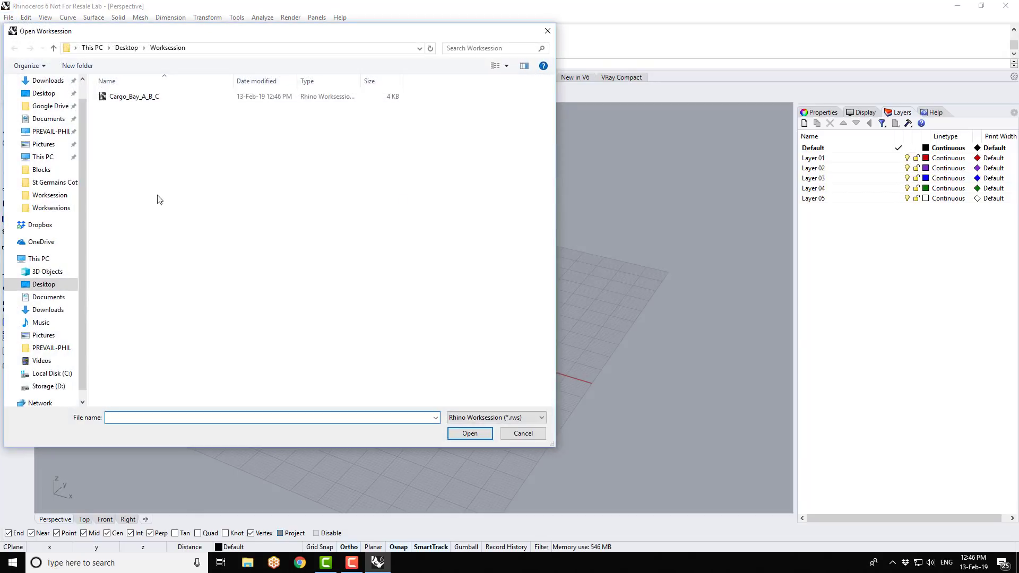
pyautogui.click(156, 98)
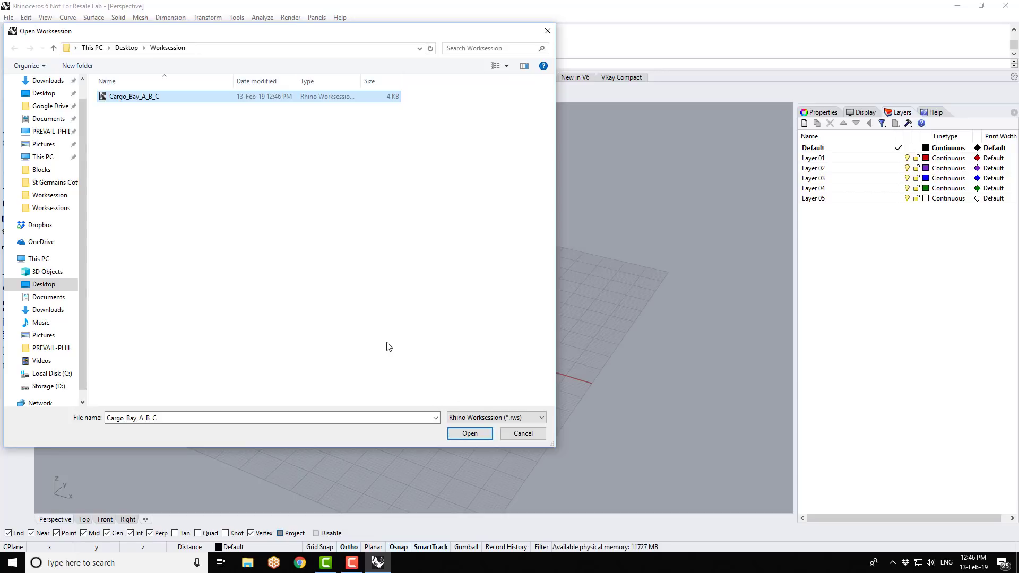
pyautogui.click(470, 434)
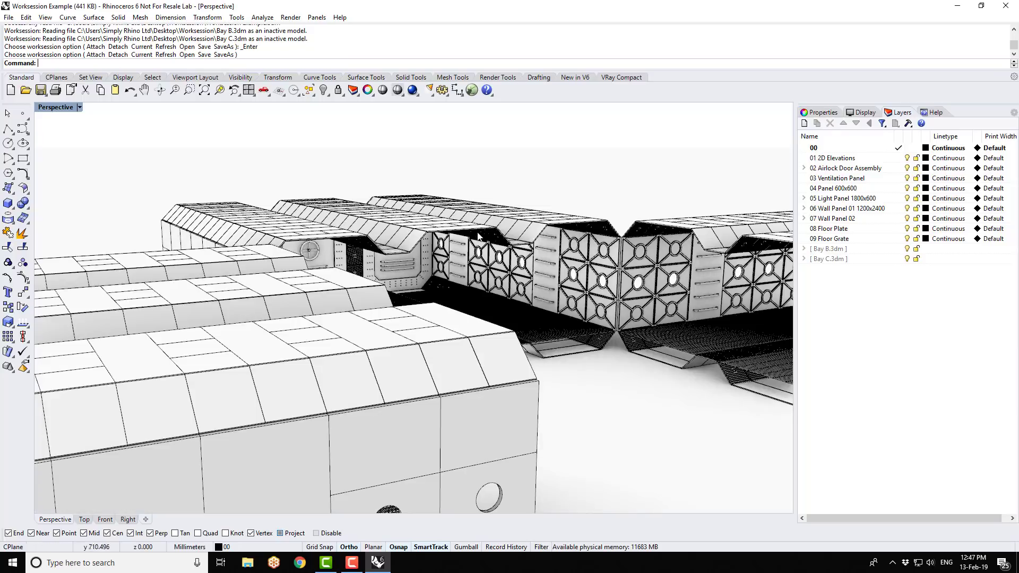
pyautogui.moveTo(476, 240); pyautogui.dragTo(522, 258, button='right')
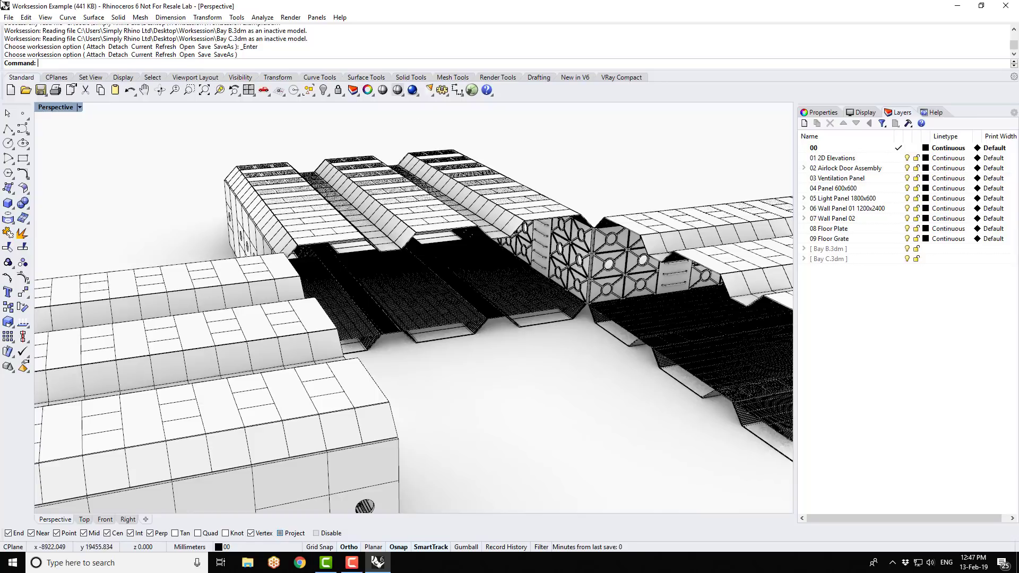
# - Leave the open worksession by starting a new empty model from a template
pyautogui.click(10, 18)
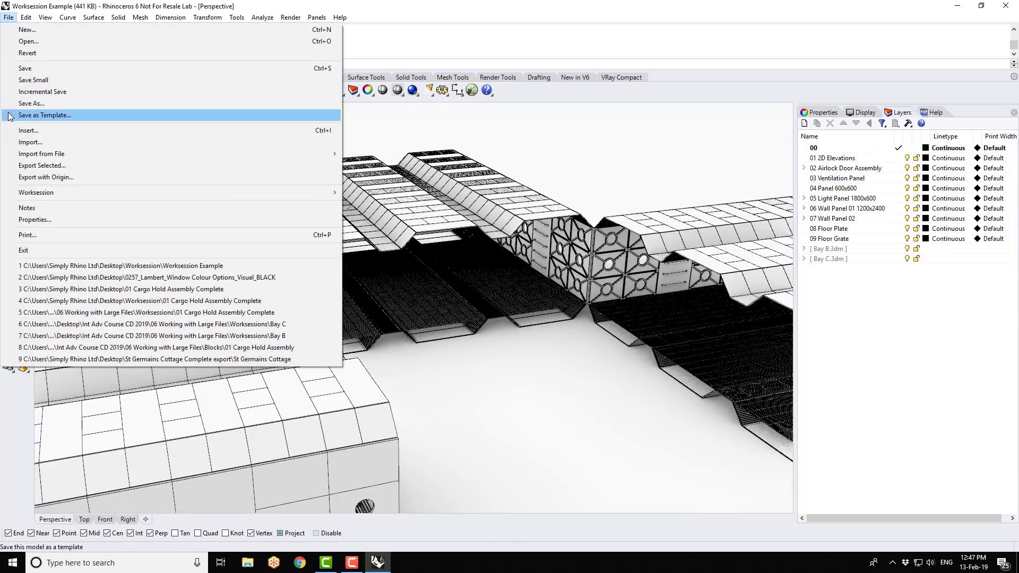
pyautogui.click(561, 158)
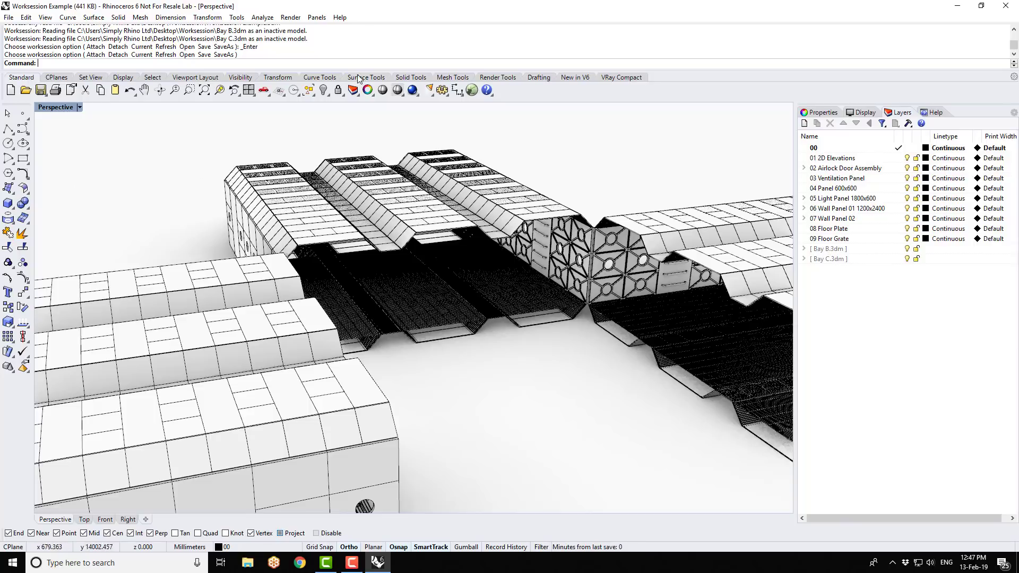
pyautogui.click(9, 17)
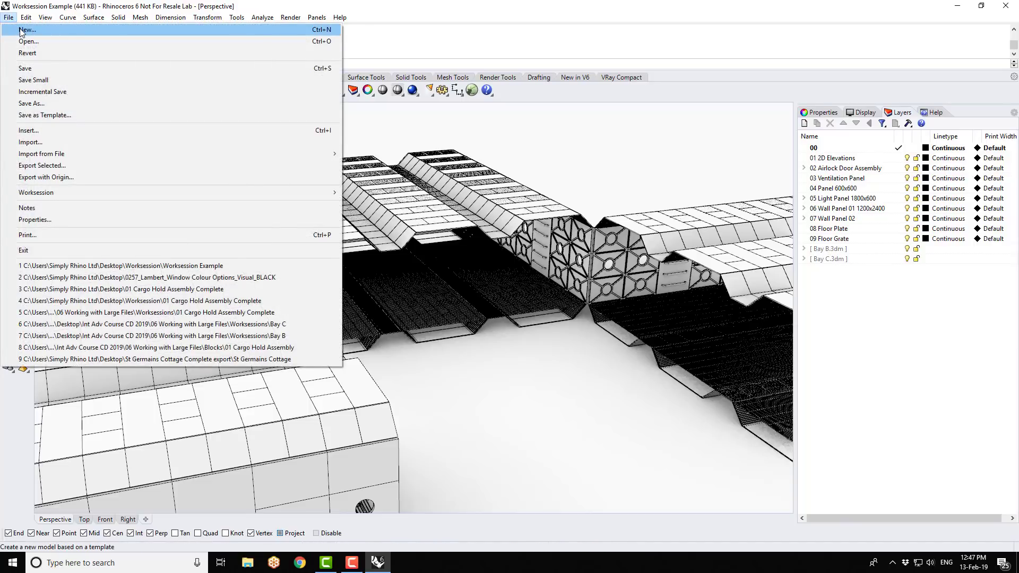
pyautogui.click(21, 31)
pyautogui.doubleClick(133, 219)
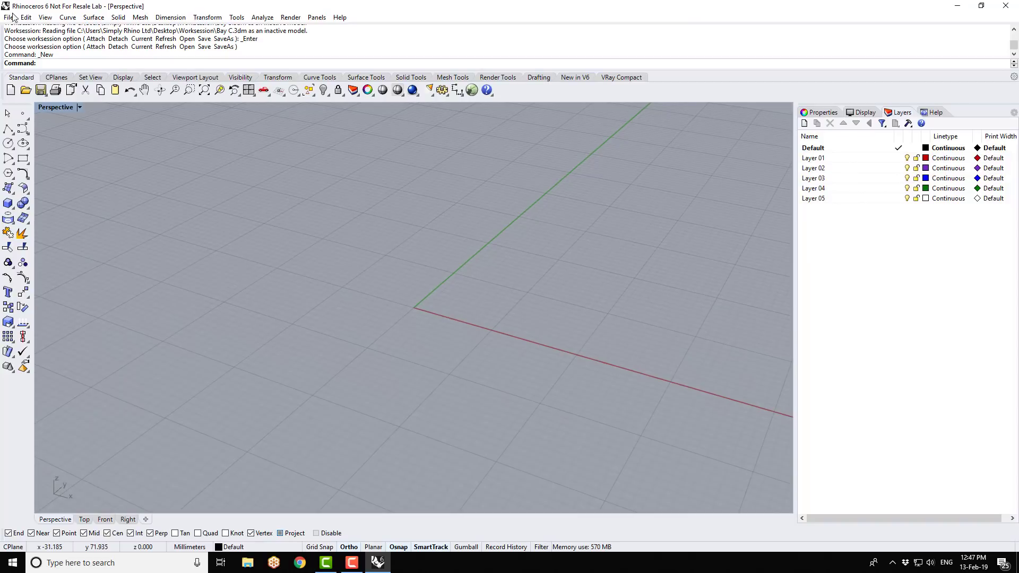
# - Open the recent model Worksession Example on its own and inspect the cargo hold in perspective
pyautogui.click(8, 17)
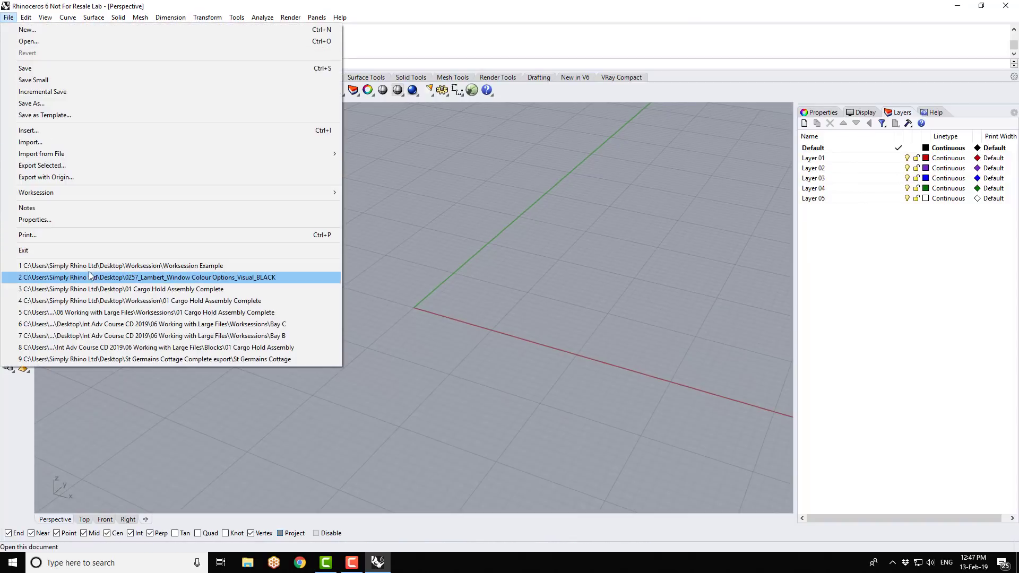
pyautogui.click(96, 266)
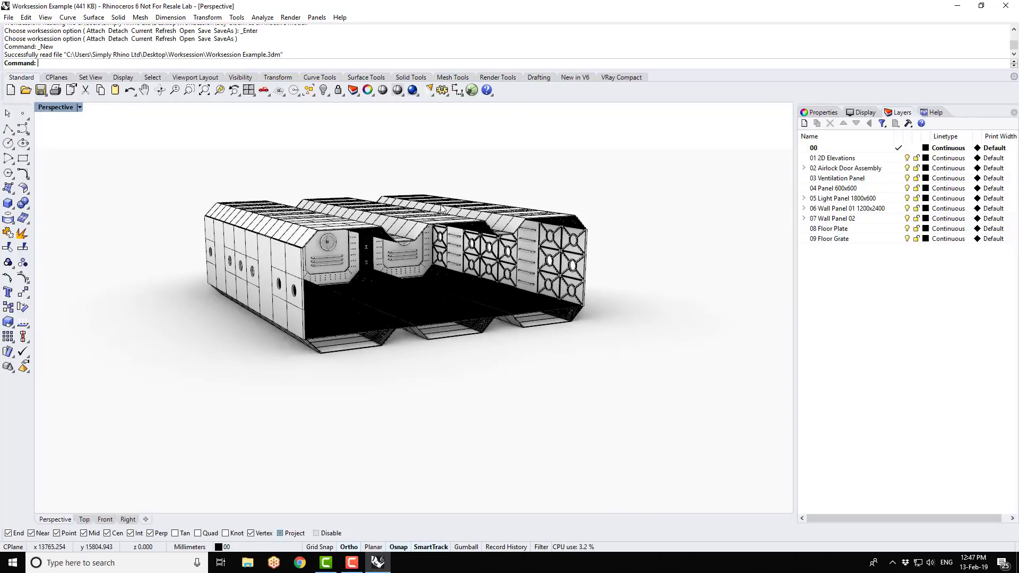
pyautogui.moveTo(442, 209)
pyautogui.mouseDown(button='right')
pyautogui.moveTo(421, 218)
pyautogui.moveTo(432, 255)
pyautogui.moveTo(377, 198)
pyautogui.moveTo(296, 200)
pyautogui.moveTo(283, 218)
pyautogui.moveTo(445, 232)
pyautogui.moveTo(429, 212)
pyautogui.mouseUp(button='right')
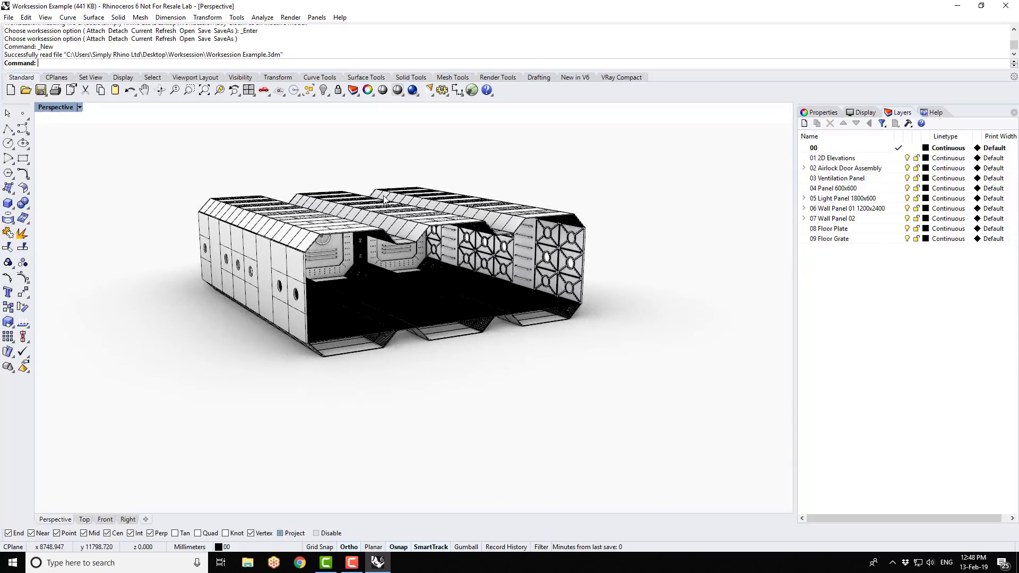
pyautogui.scroll(2, 386, 199)
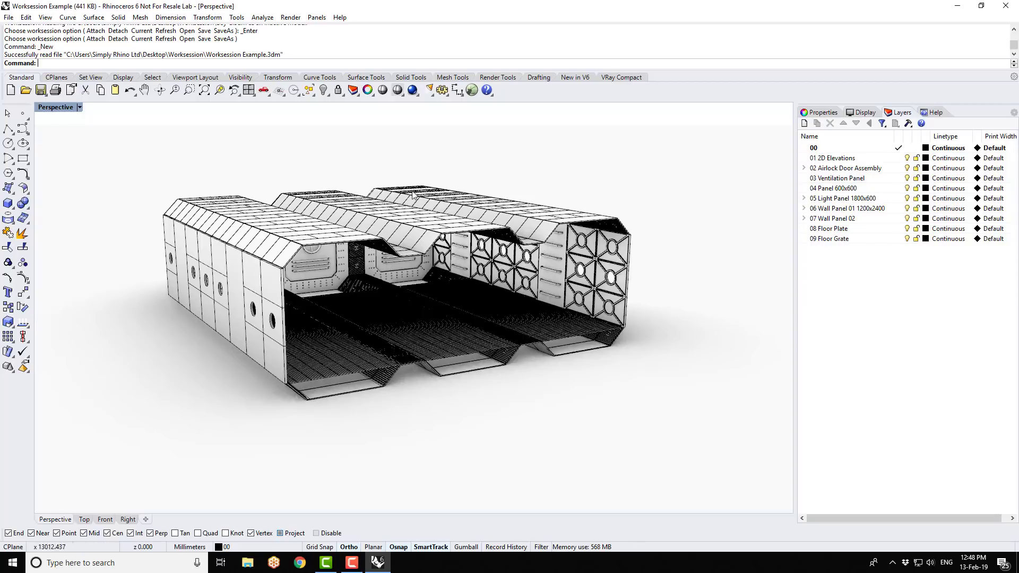